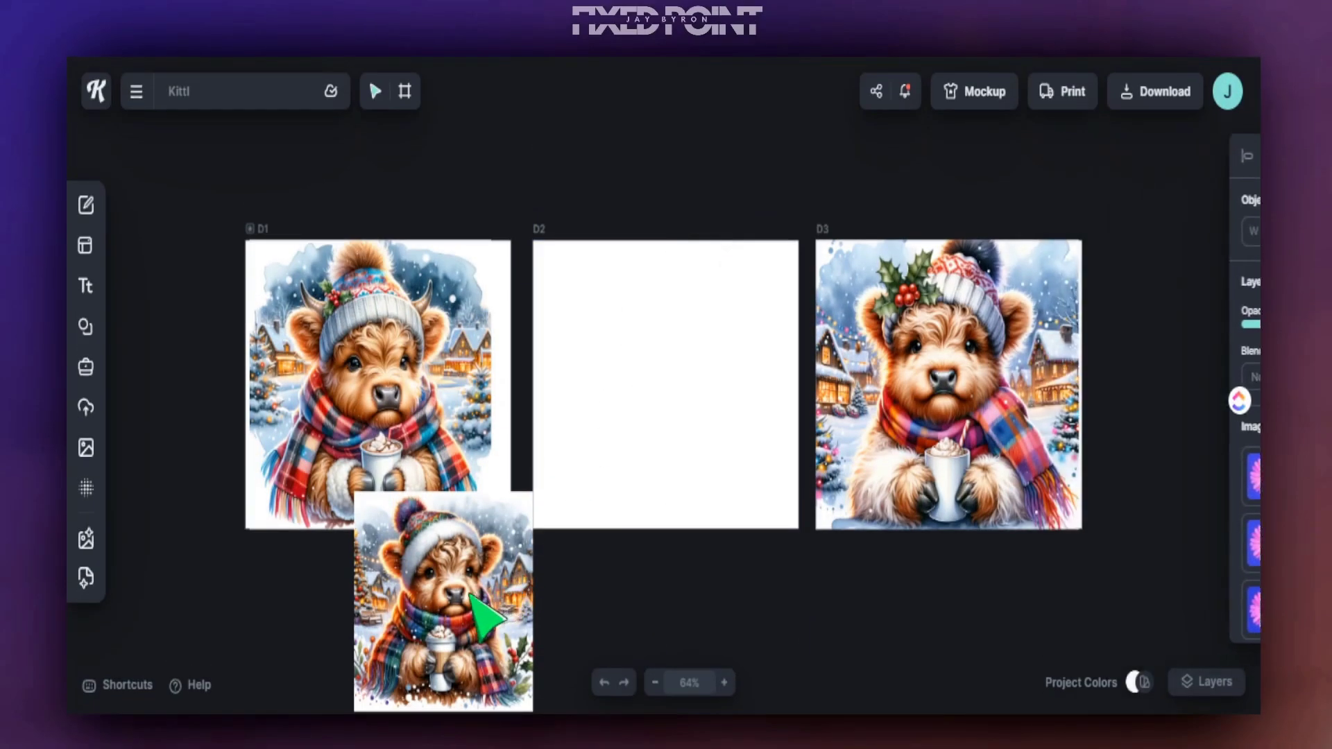
pyautogui.moveTo(475, 610); pyautogui.dragTo(616, 529)
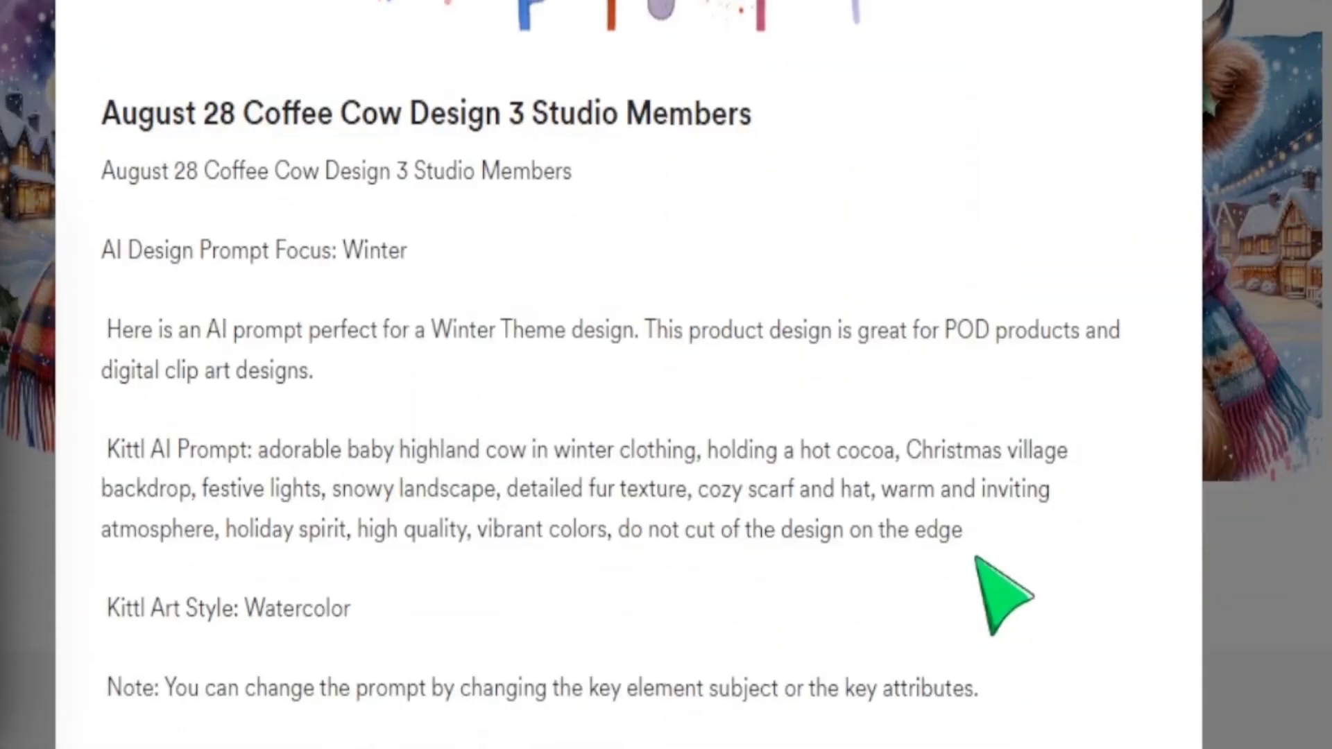
pyautogui.moveTo(967, 530); pyautogui.dragTo(261, 458)
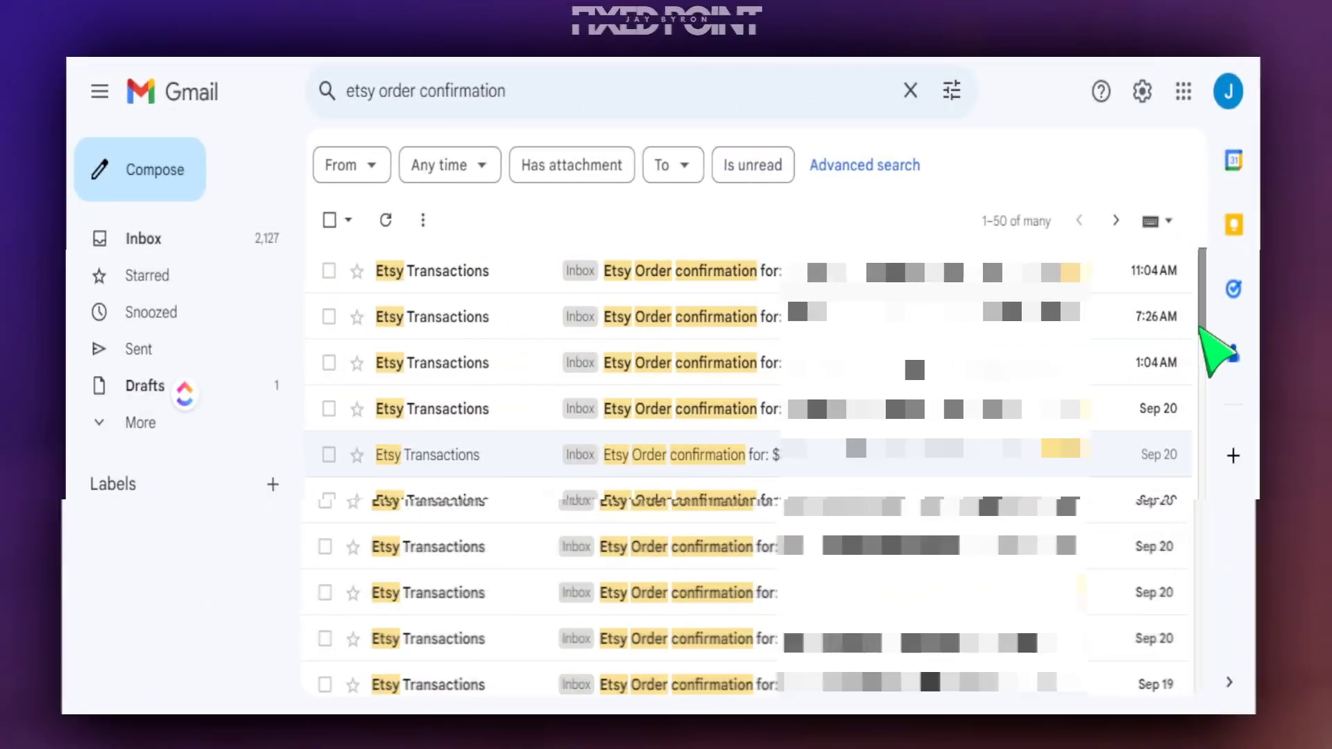
pyautogui.scroll(-10, 1199, 328)
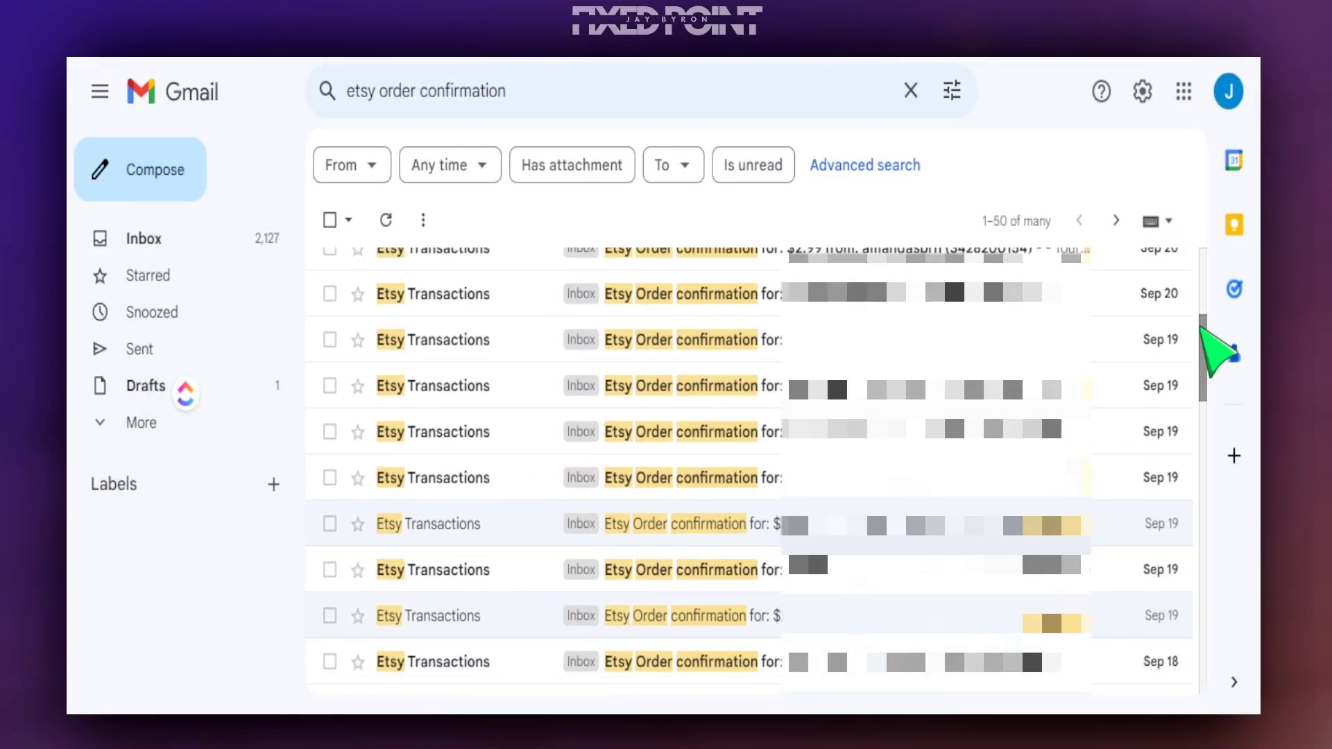
pyautogui.scroll(-10, 1200, 329)
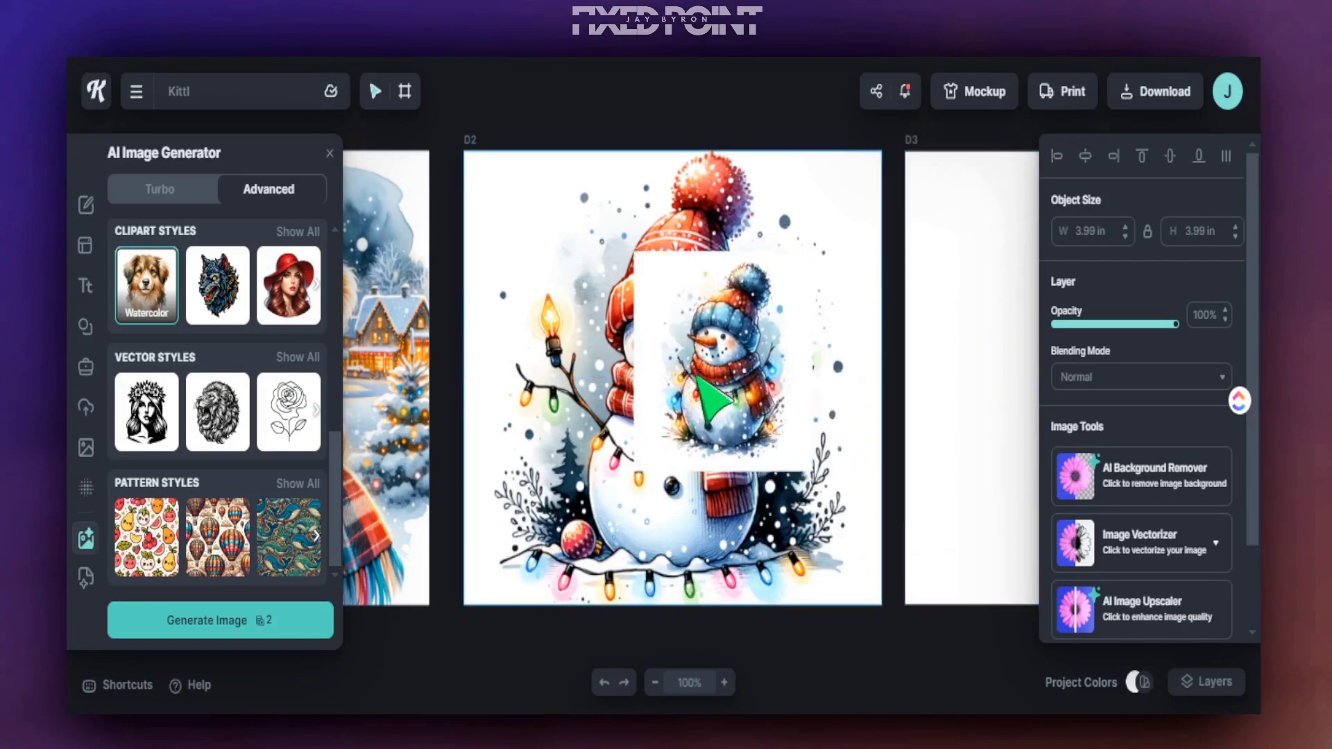
pyautogui.moveTo(676, 358); pyautogui.dragTo(879, 663)
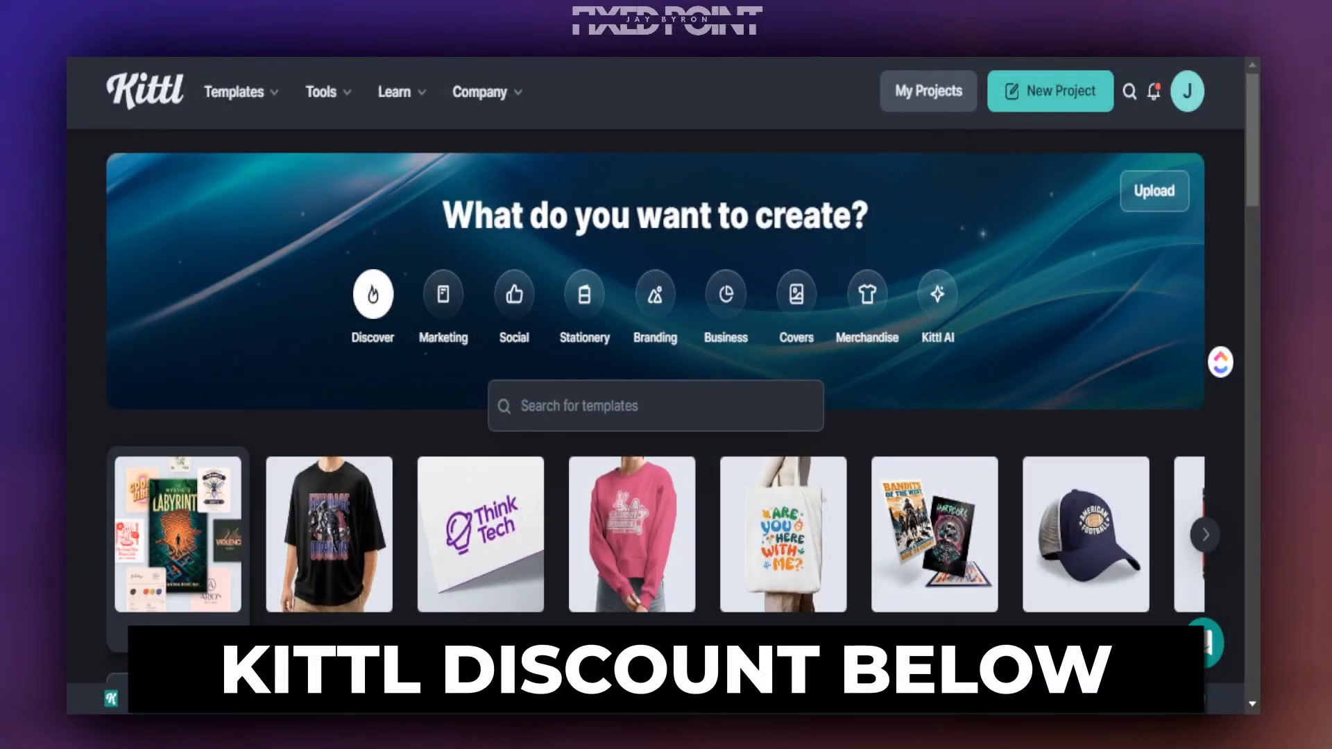
pyautogui.moveTo(783, 534)
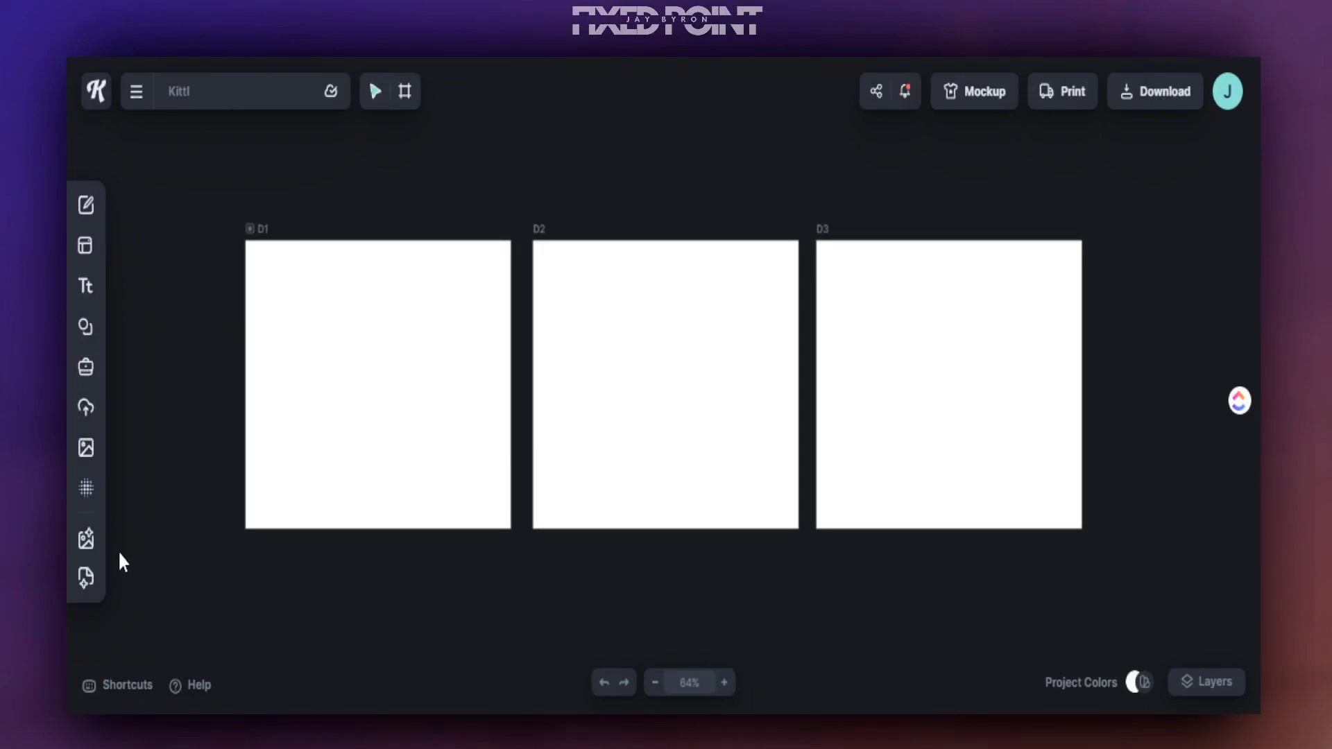
# - Open the AI image generator and activate its empty image description
pyautogui.moveTo(104, 563)
pyautogui.click(86, 541)
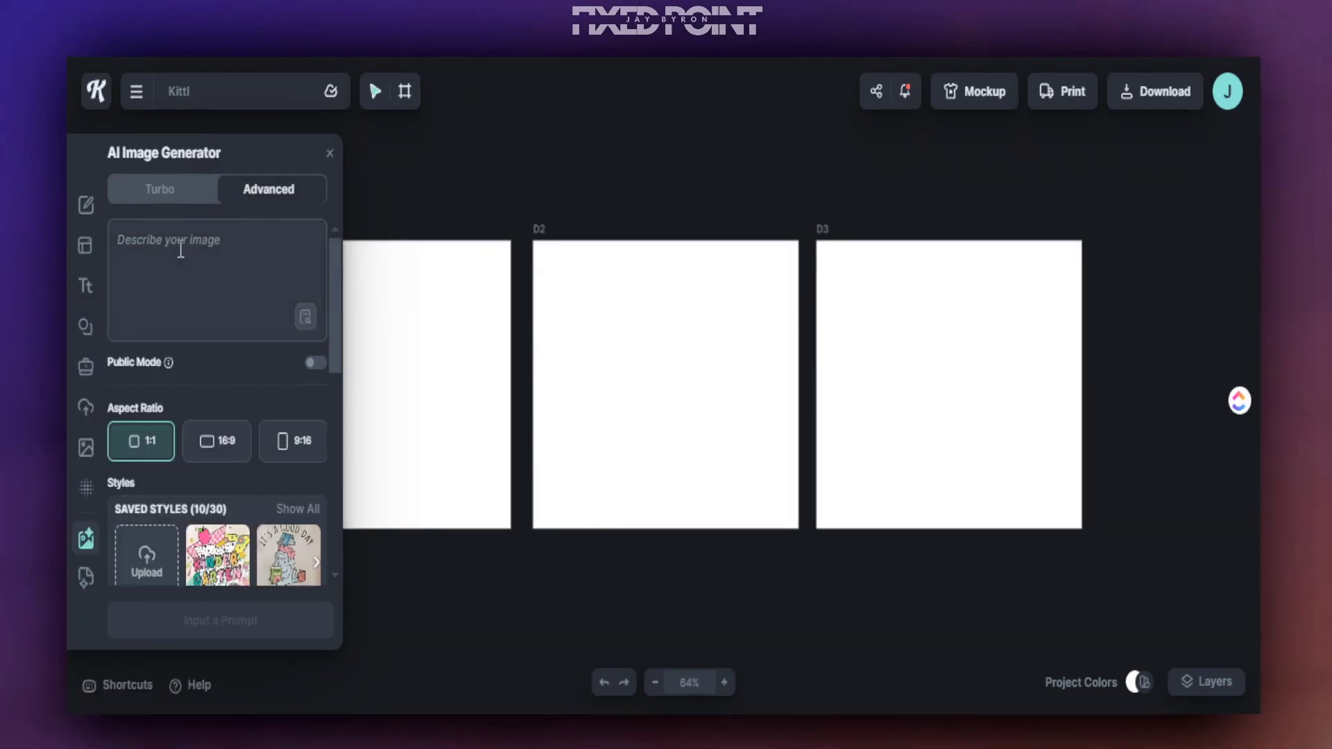
pyautogui.click(179, 250)
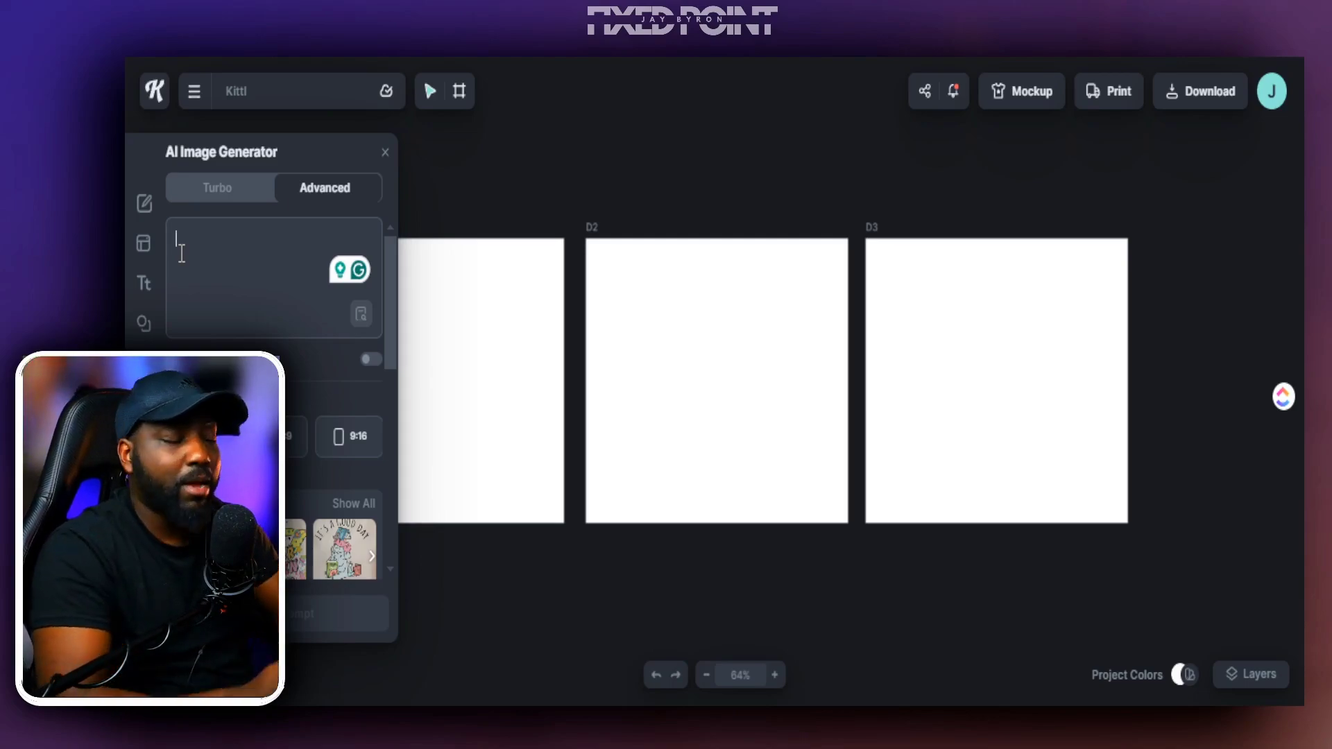
# - Examine the image generator's aspect ratios and its saved, image, clipart, vector and pattern styles
pyautogui.scroll(-2, 212, 418)
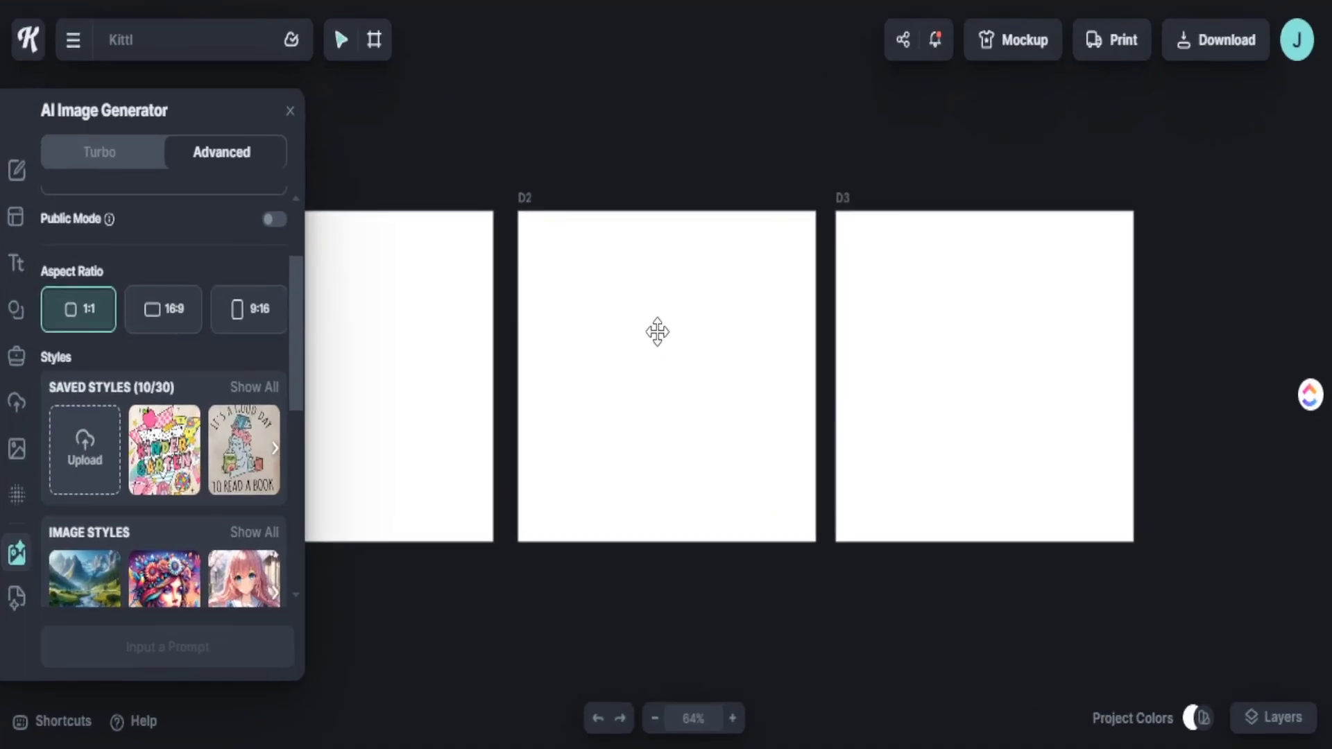
pyautogui.scroll(-3, 146, 457)
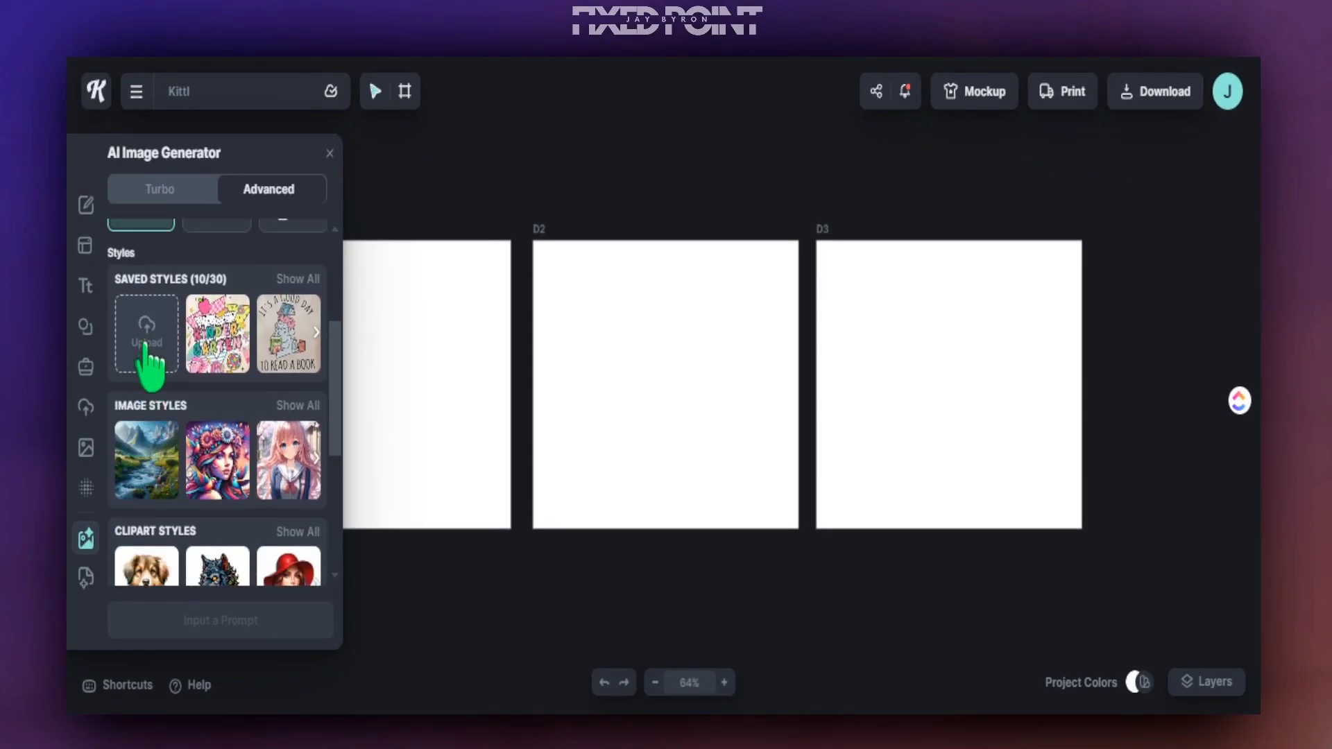
pyautogui.scroll(6, 147, 340)
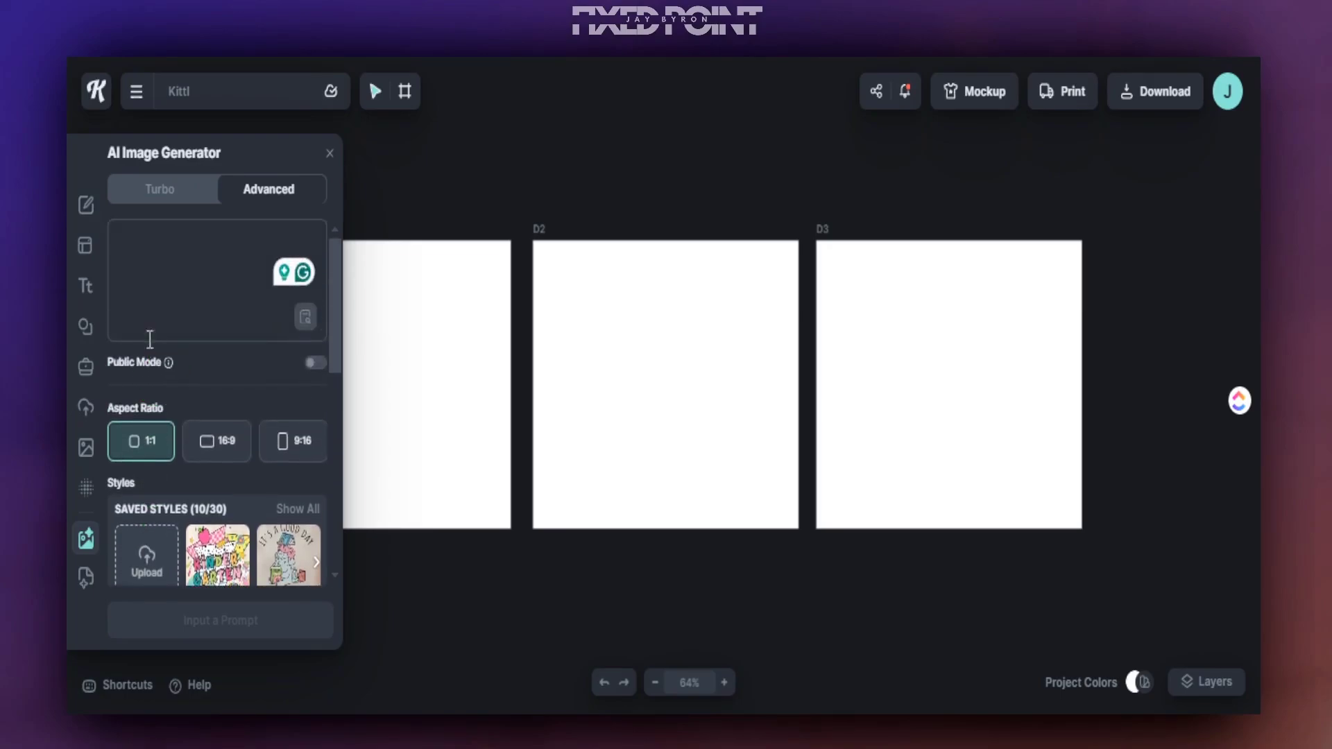
pyautogui.scroll(-6, 156, 326)
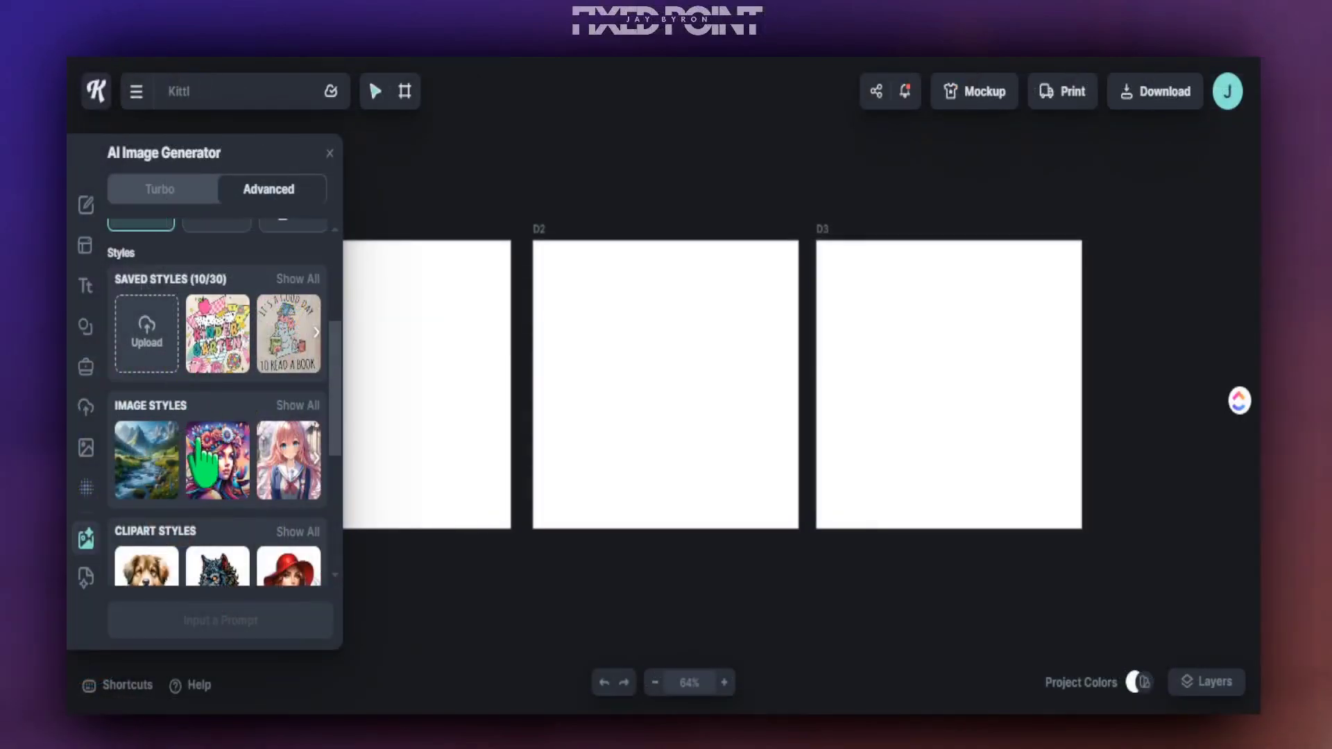
pyautogui.scroll(-2, 208, 464)
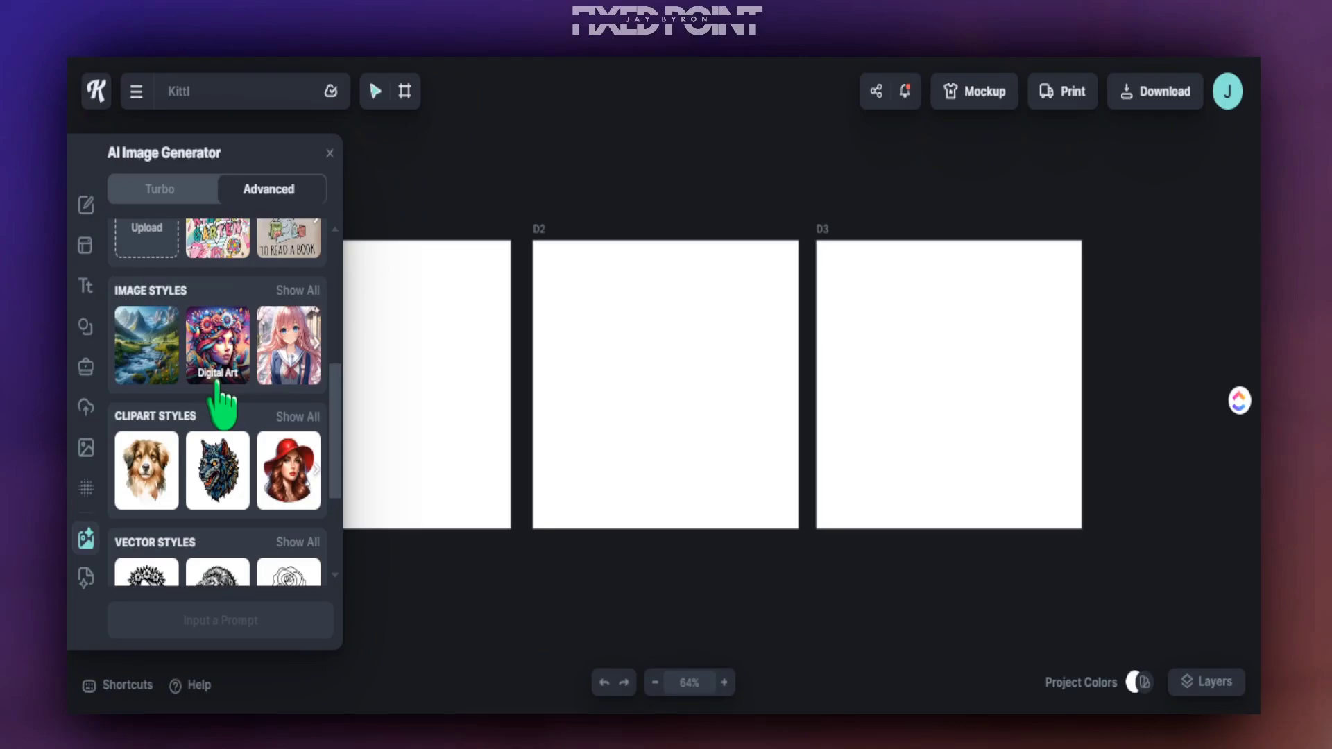
pyautogui.scroll(-3, 218, 388)
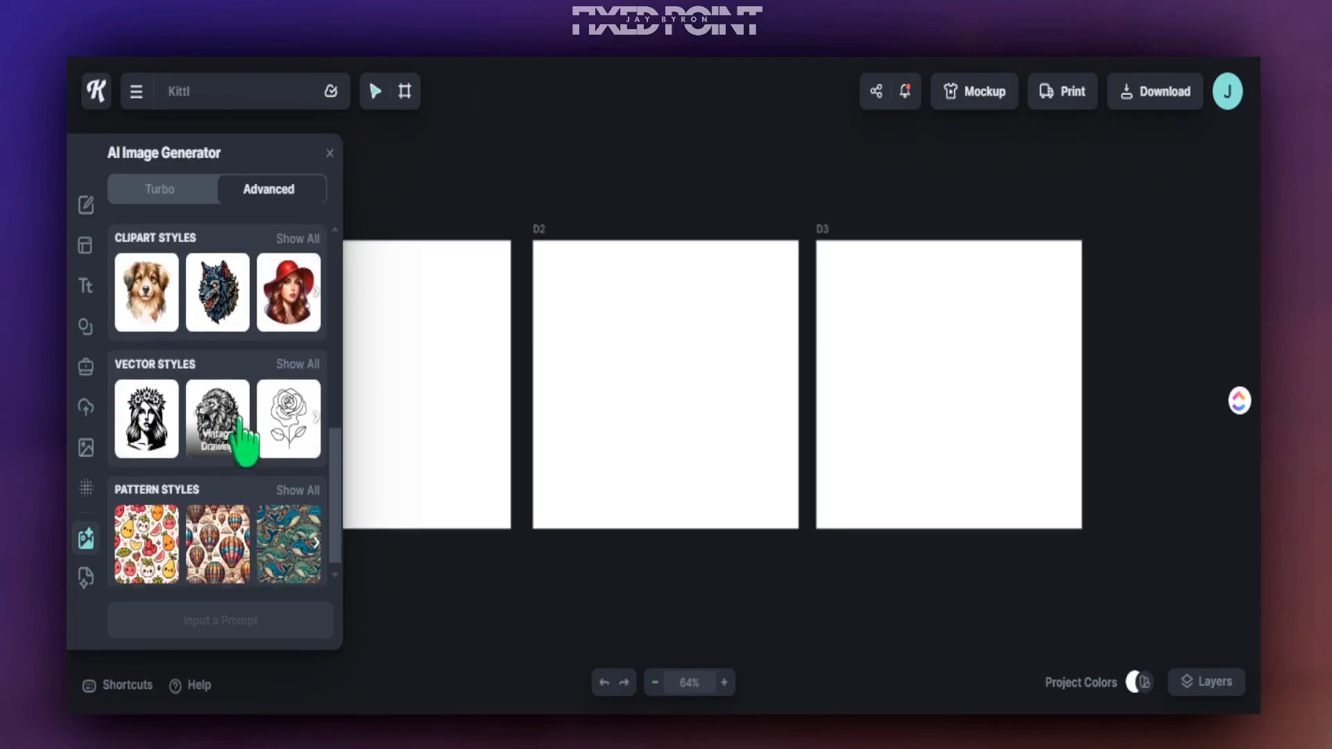
pyautogui.scroll(2, 235, 419)
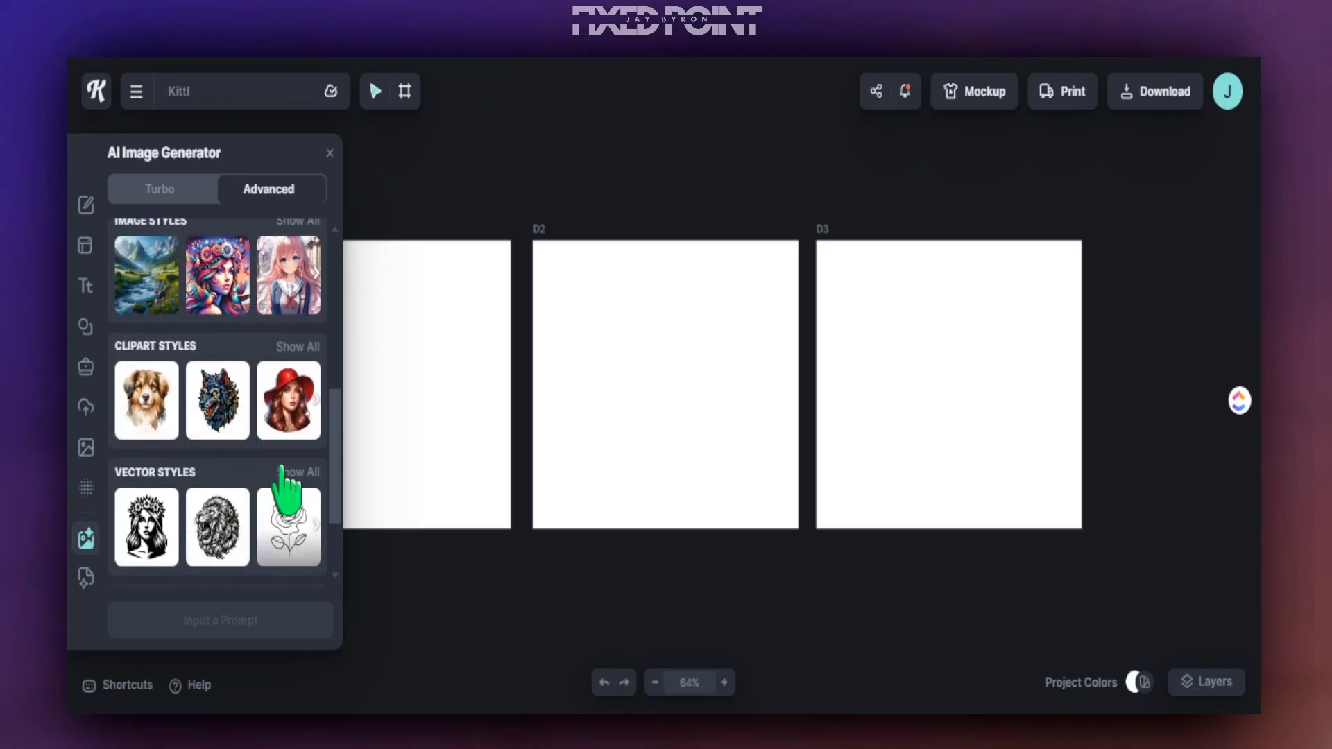
pyautogui.scroll(3, 222, 386)
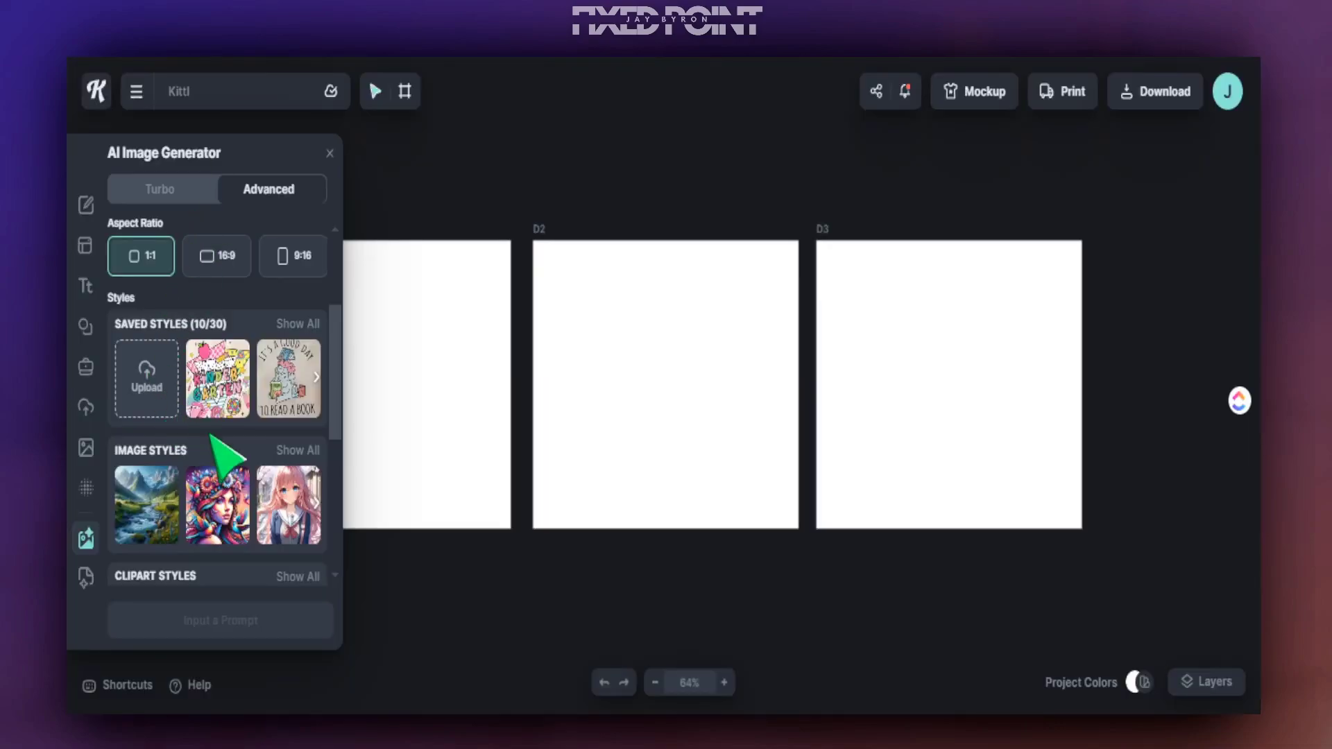
pyautogui.scroll(3, 214, 446)
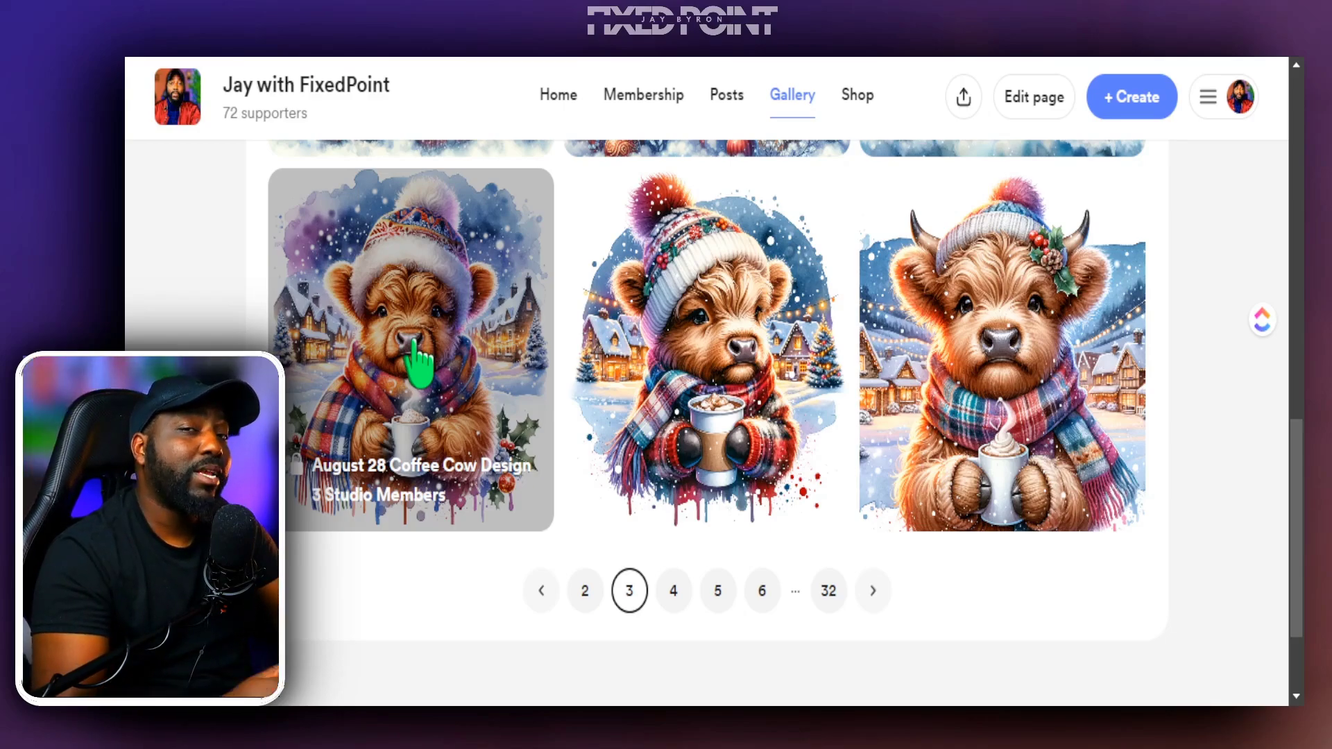
# - Open the August 28 Coffee Cow Design 3 gallery entry and copy its Kittl AI prompt about the baby highland cow
pyautogui.click(419, 364)
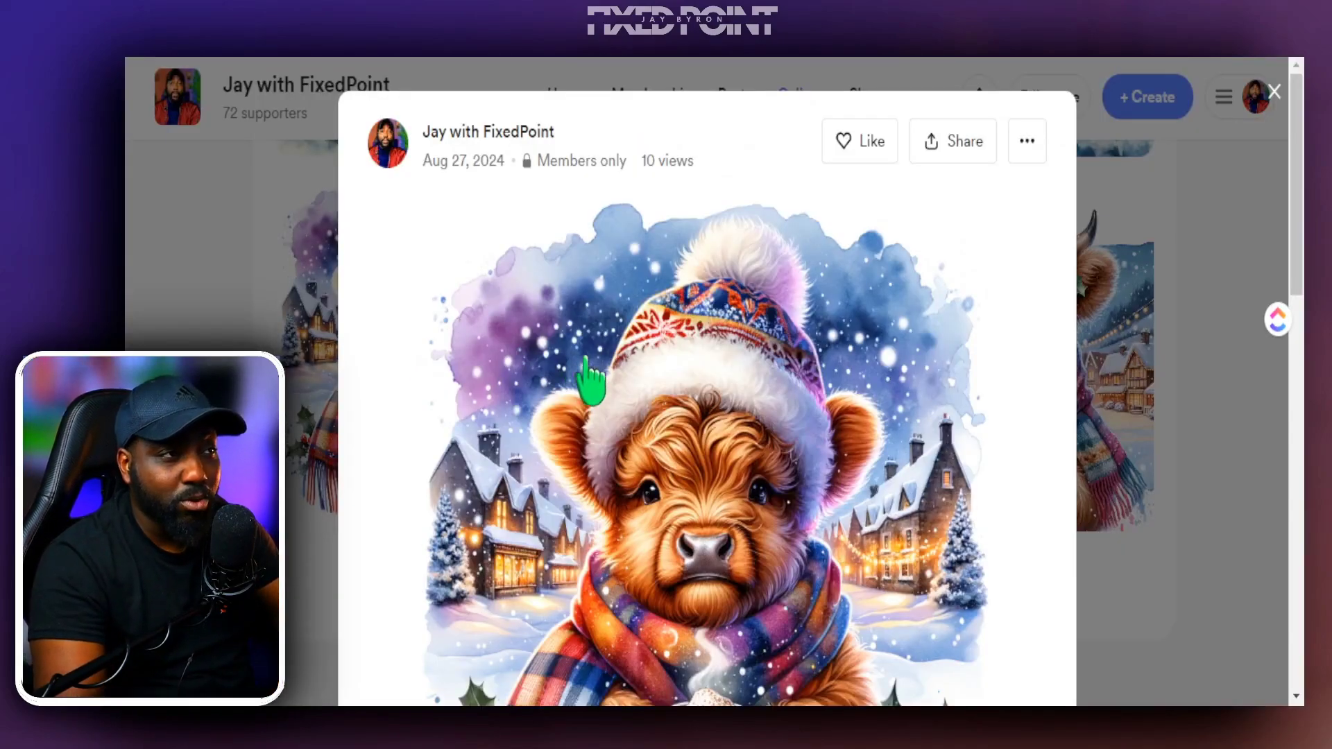
pyautogui.scroll(-5, 634, 419)
pyautogui.scroll(-5, 636, 411)
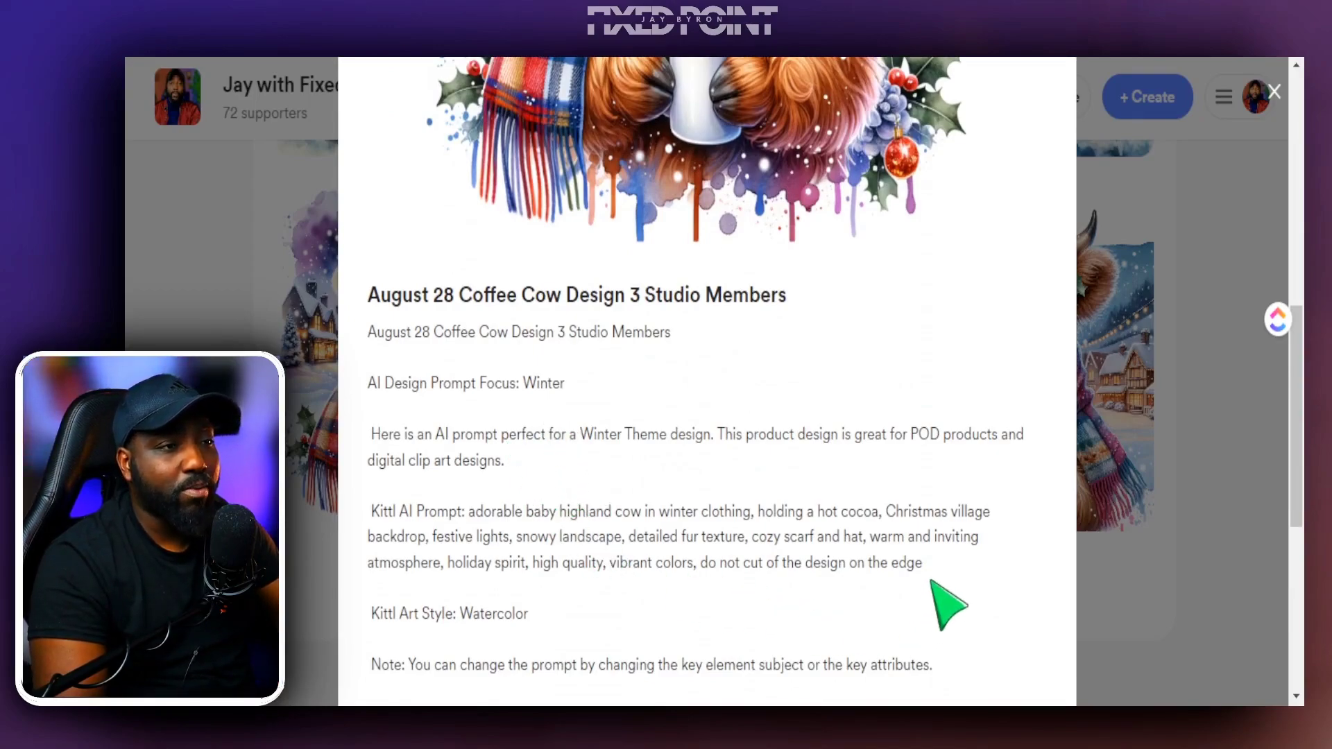
pyautogui.moveTo(924, 563); pyautogui.dragTo(472, 524)
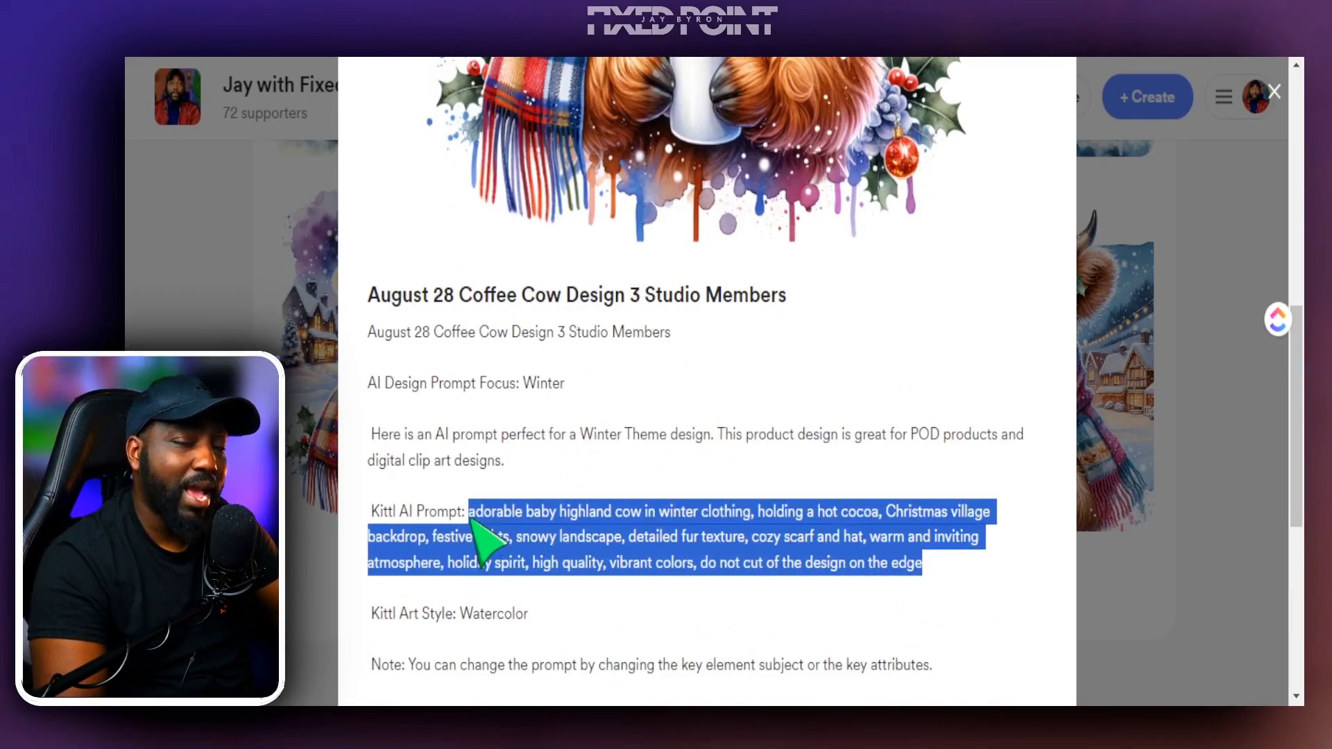
# - Review the entry's Etsy SEO keywords, close the entry and look through the other gallery designs
pyautogui.scroll(-3, 527, 548)
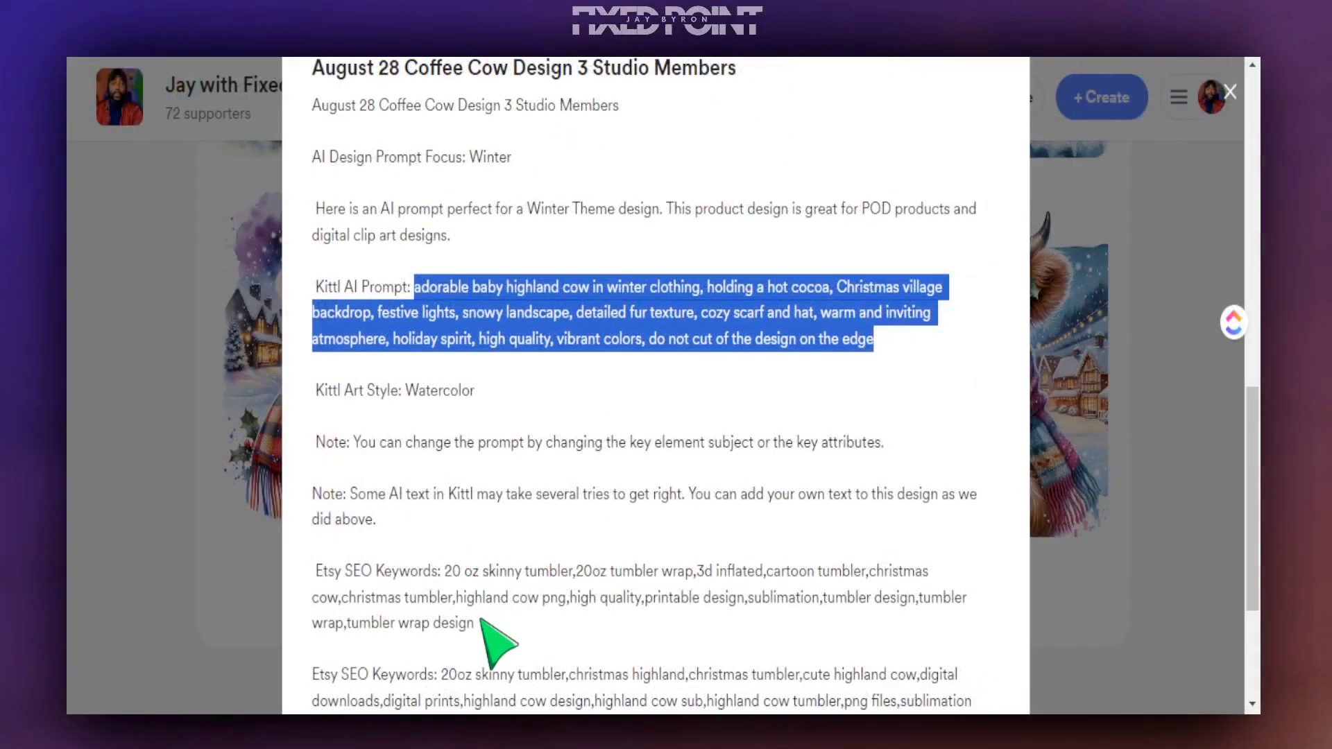
pyautogui.moveTo(526, 615); pyautogui.dragTo(445, 579)
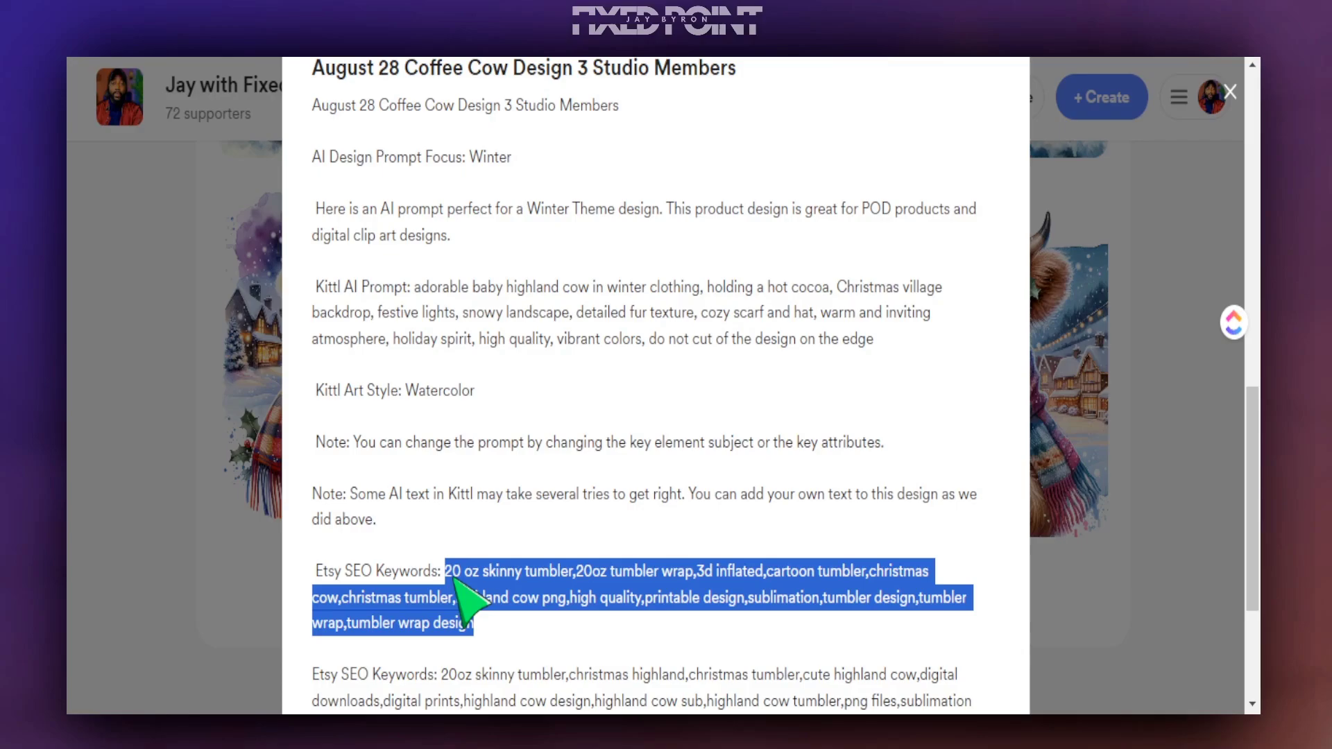
pyautogui.click(183, 416)
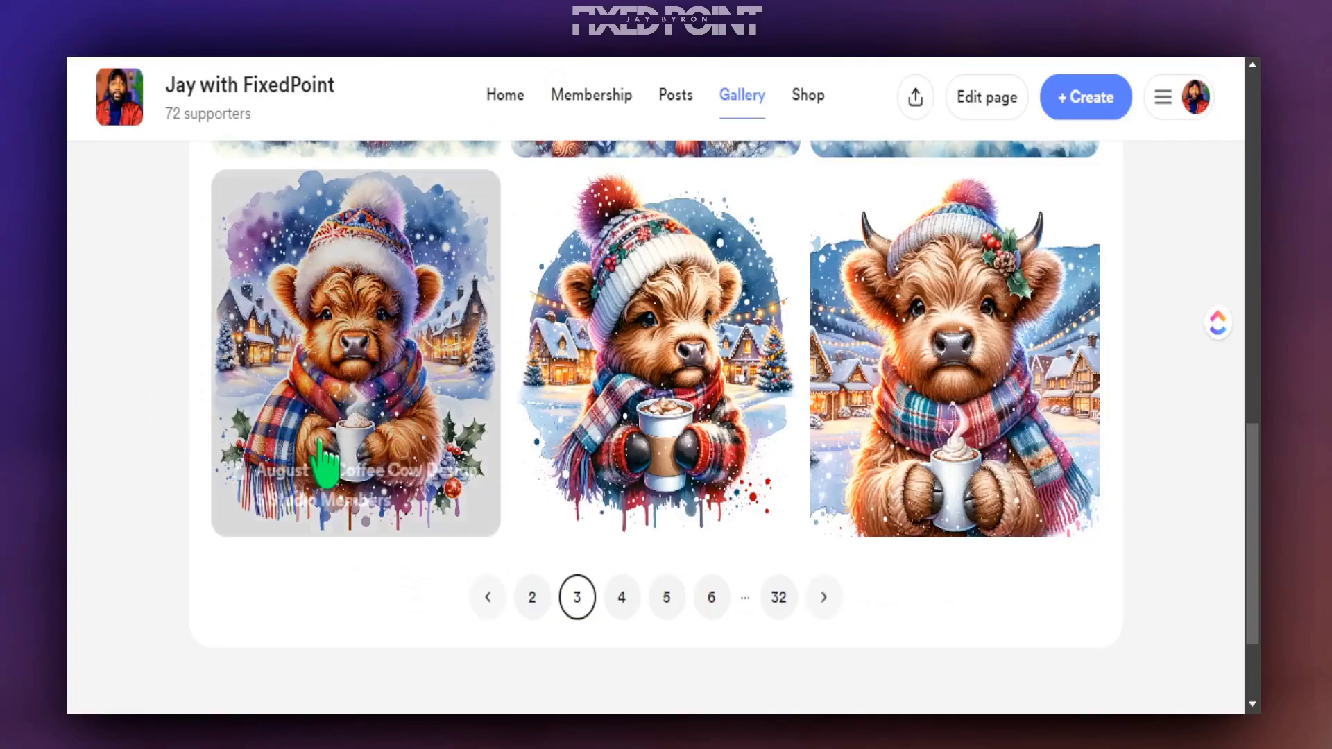
pyautogui.scroll(3, 520, 485)
pyautogui.scroll(3, 416, 476)
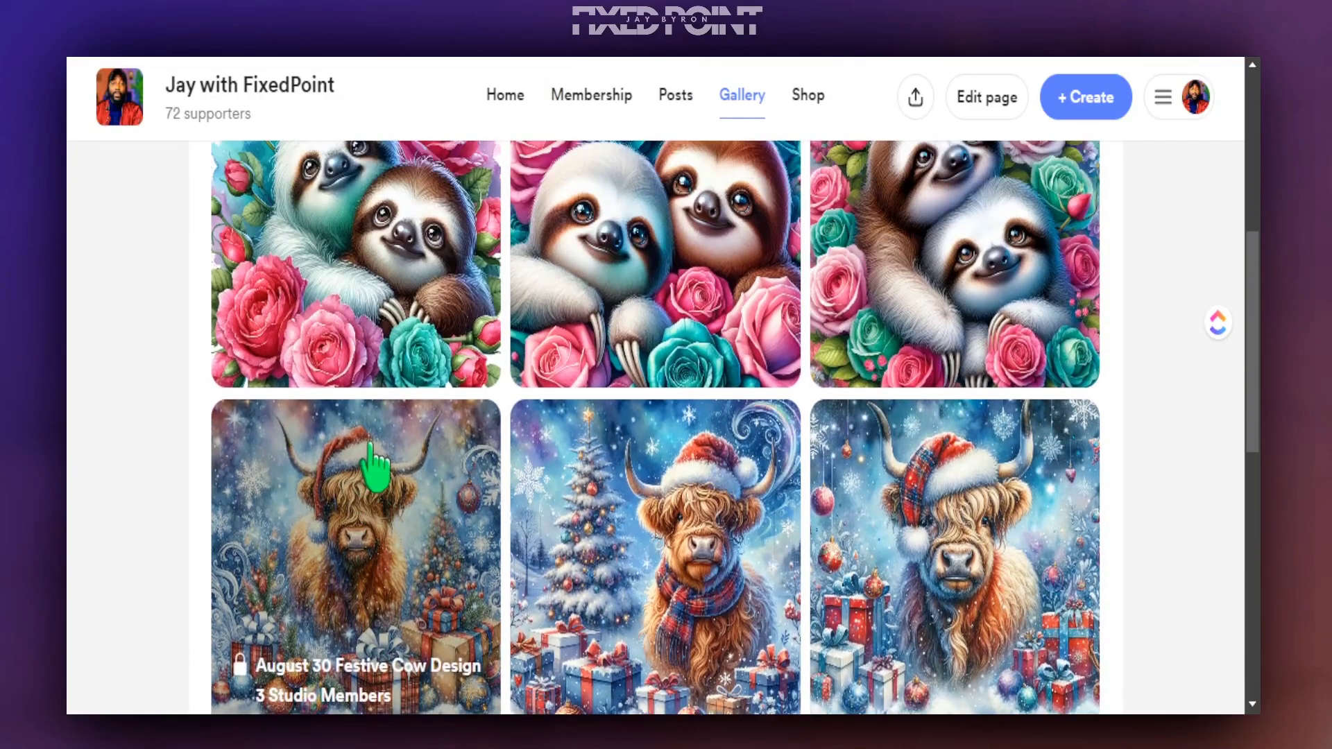
pyautogui.scroll(-7, 850, 479)
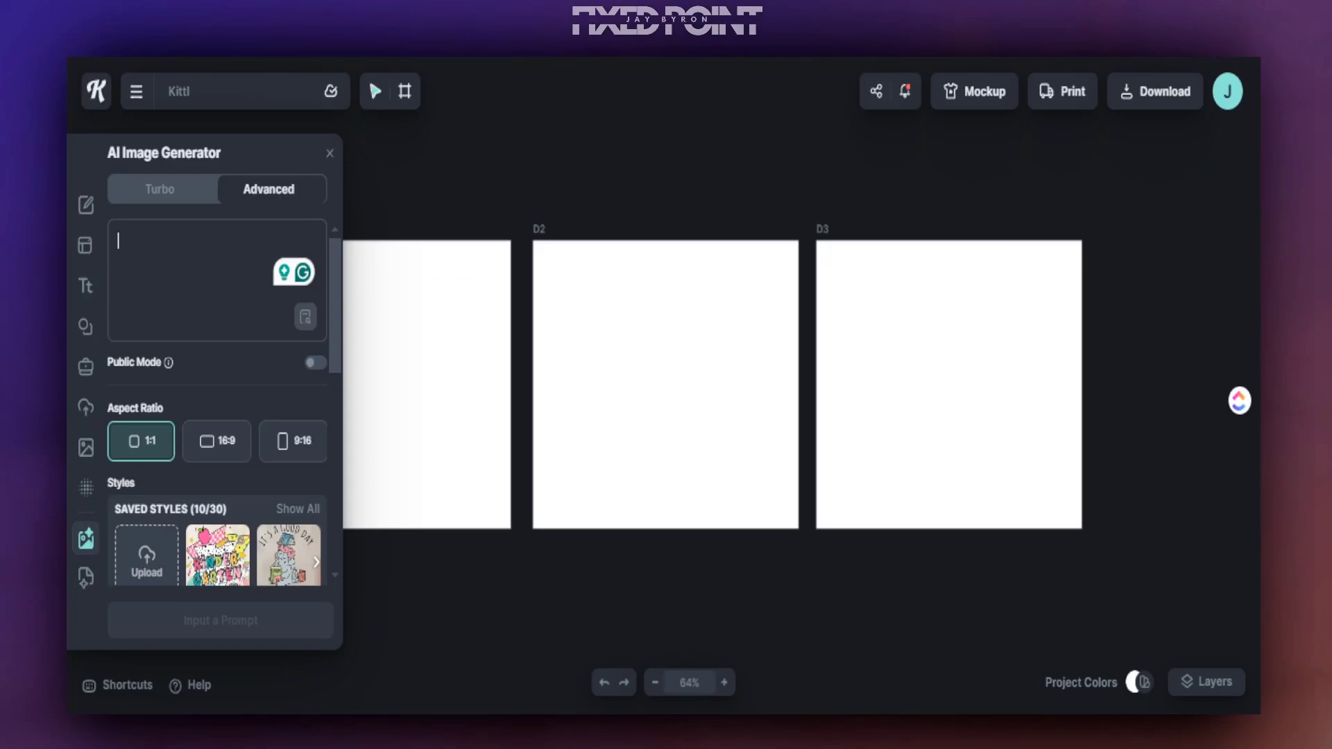
# - Switch to Kittl and paste the copied "adorable baby highland cow in winter clothing, holding a hot cocoa" prompt as the image description
pyautogui.click(194, 283)
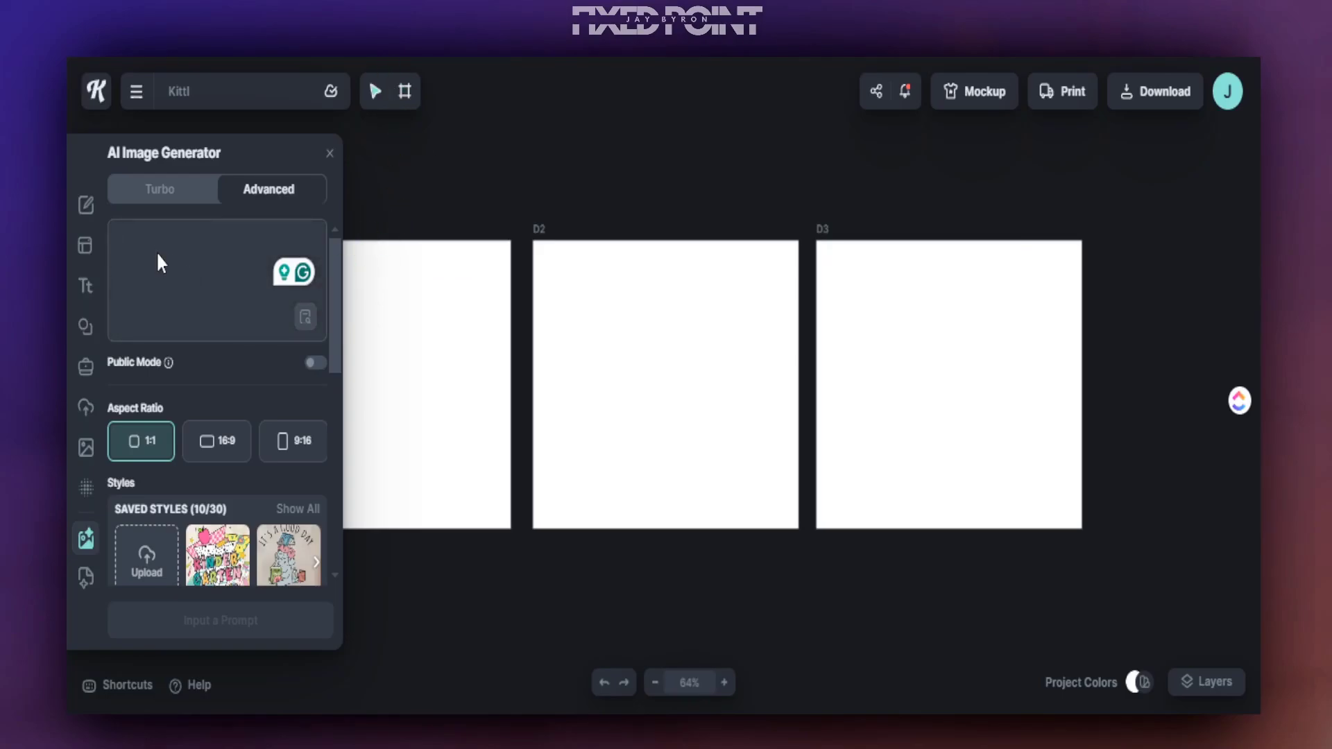
pyautogui.hotkey('ctrl', 'v')
pyautogui.scroll(3, 203, 271)
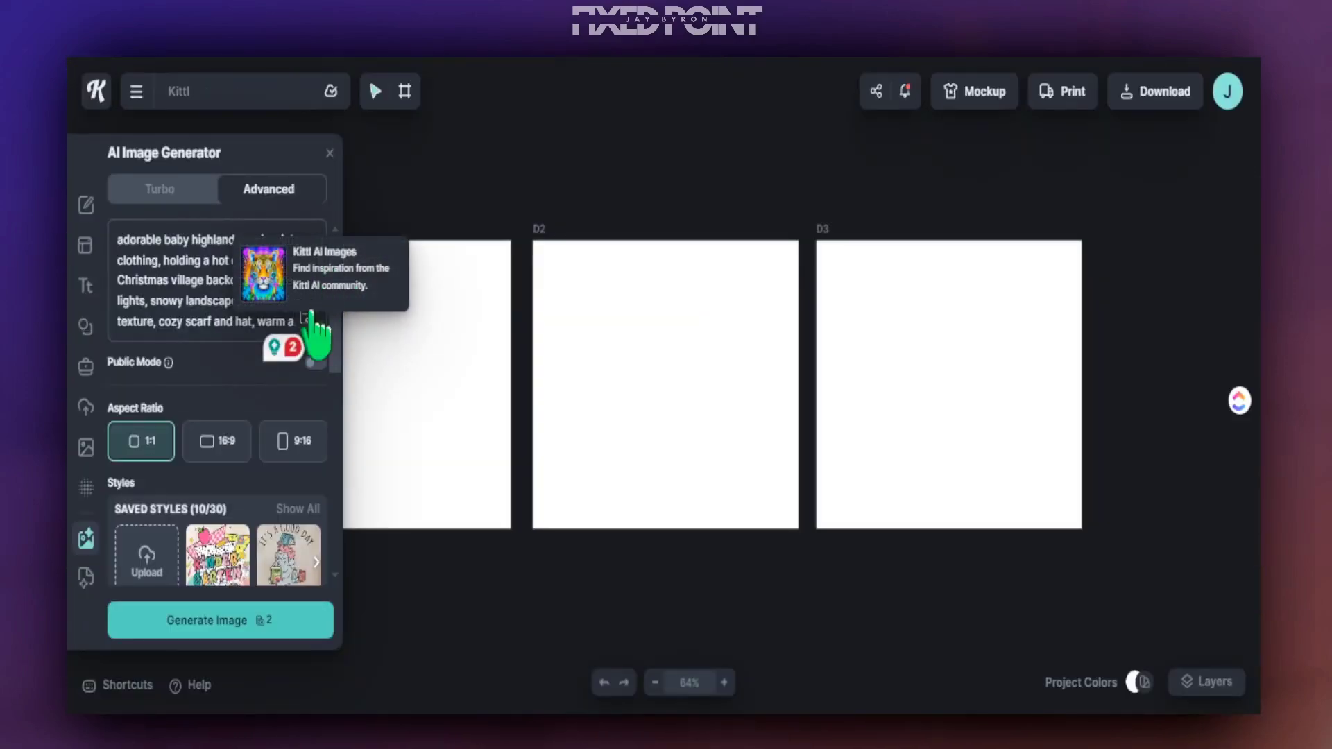
pyautogui.scroll(-2, 322, 281)
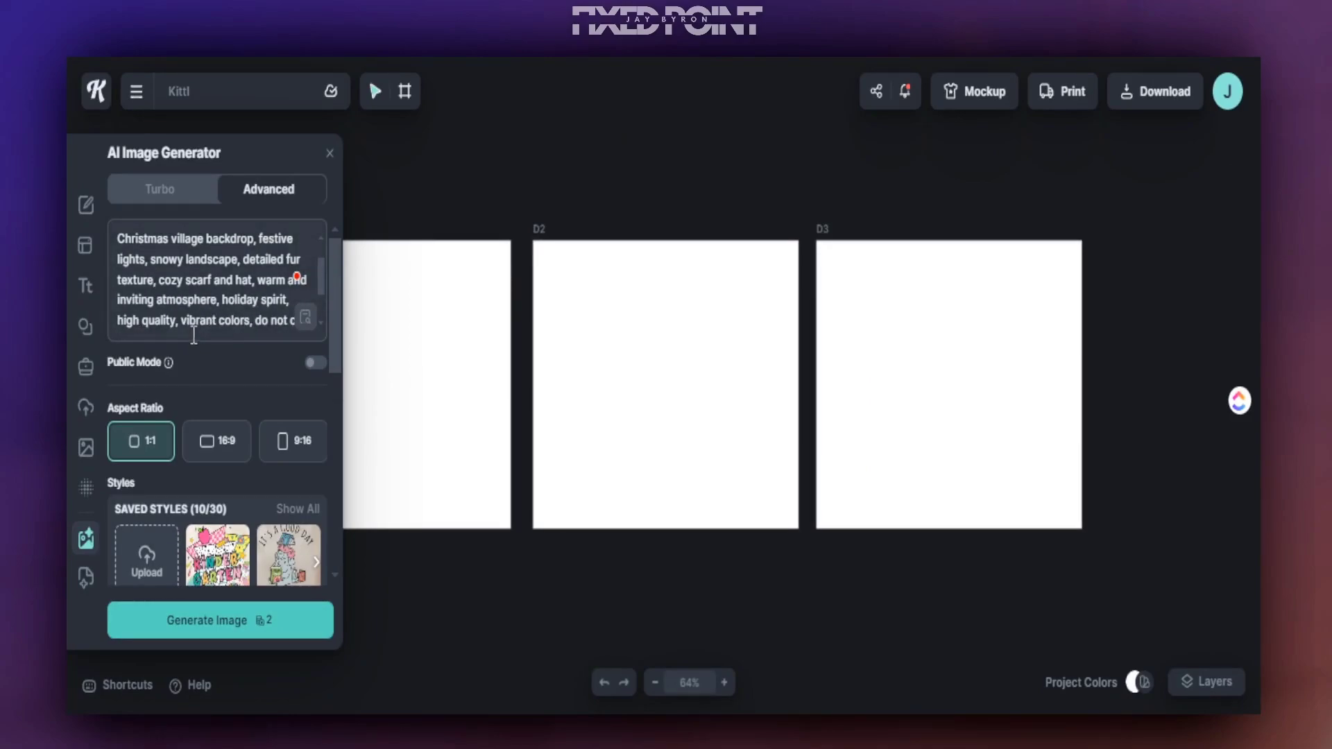
# - Choose the Digital Art image style and generate the highland cow image
pyautogui.scroll(-3, 201, 465)
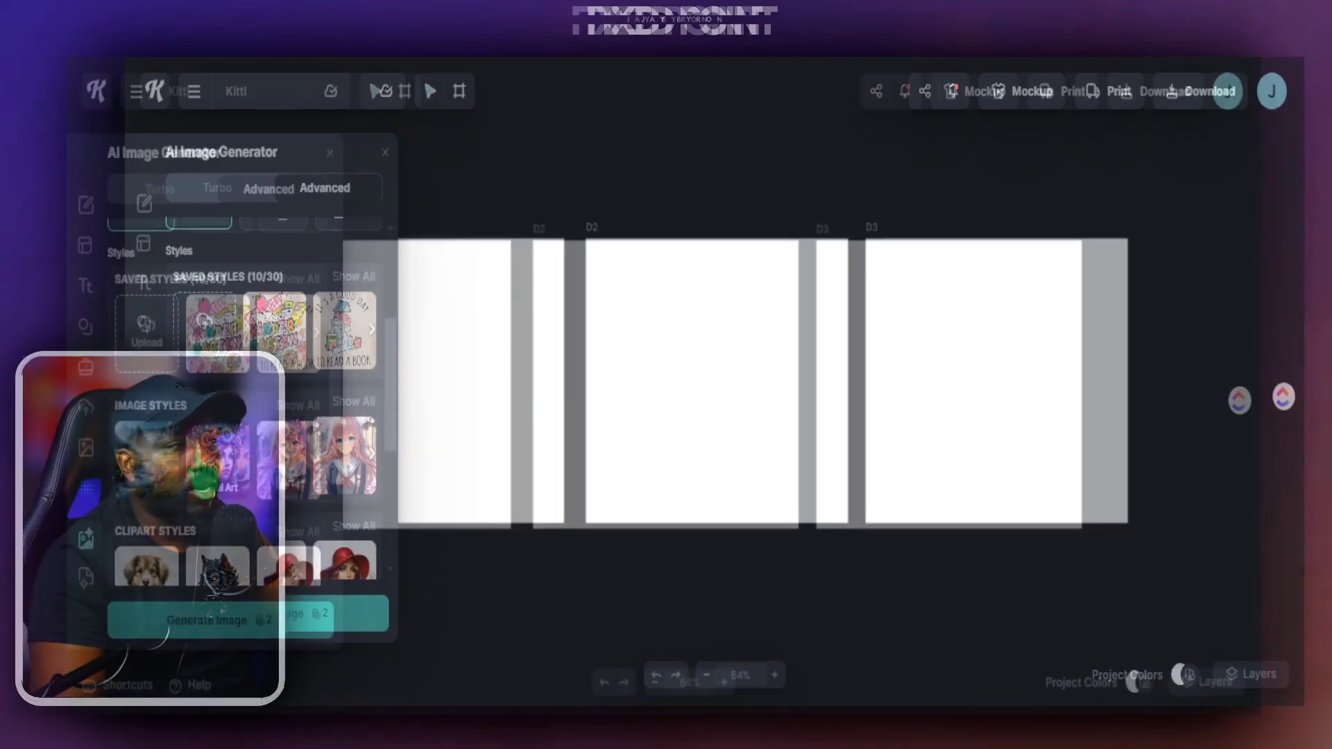
pyautogui.scroll(-3, 218, 478)
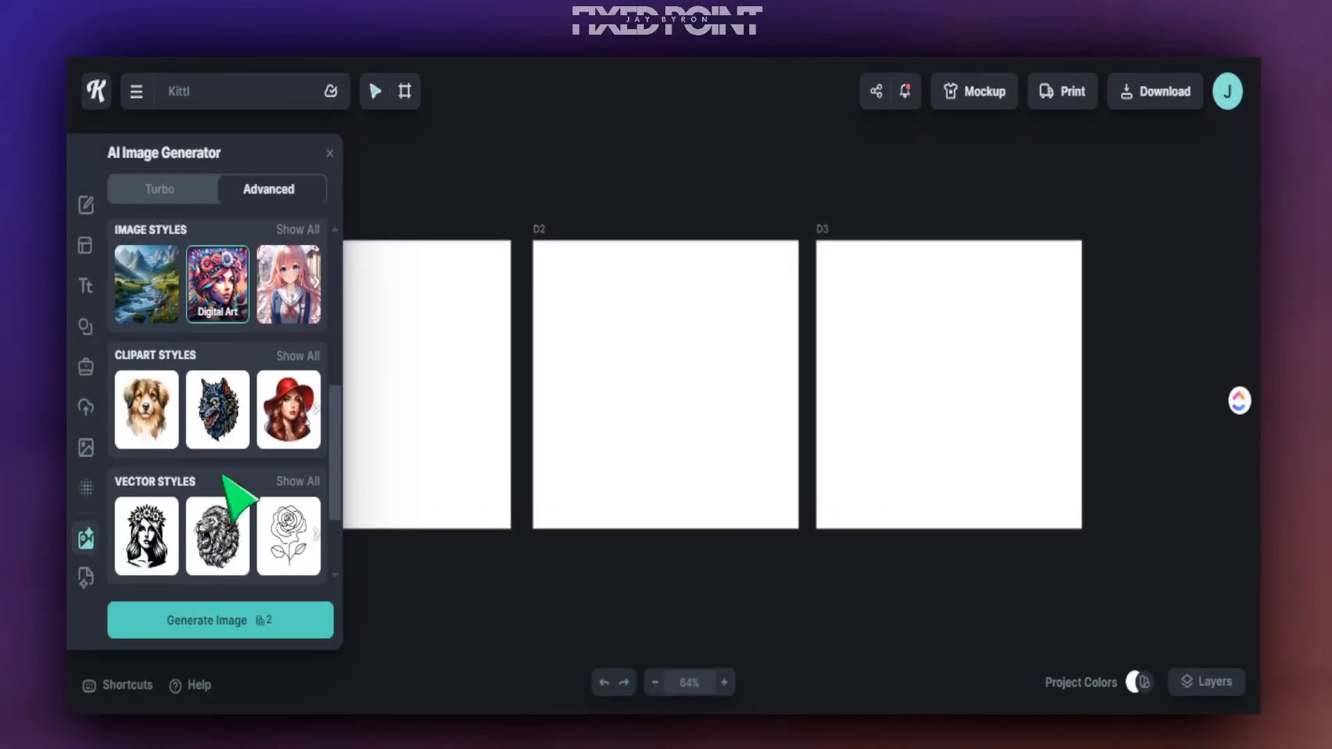
pyautogui.scroll(-1, 222, 477)
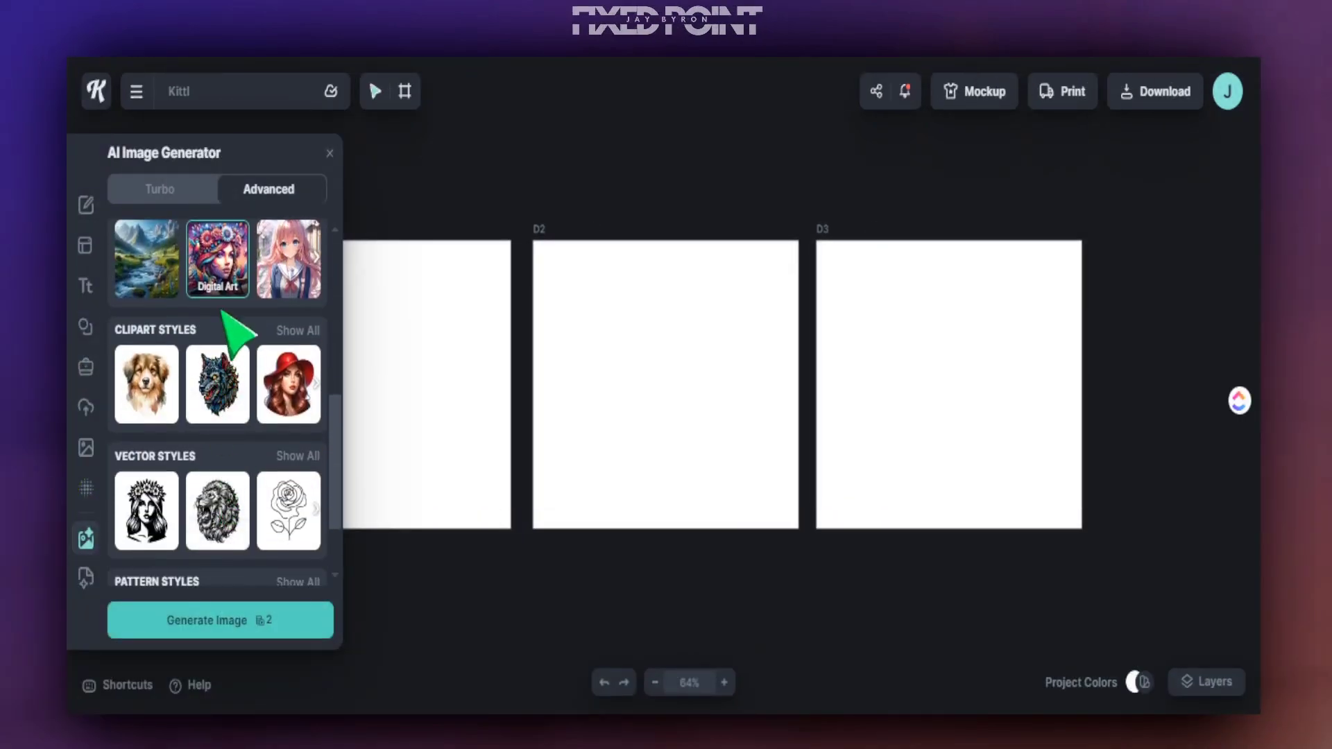
pyautogui.click(239, 620)
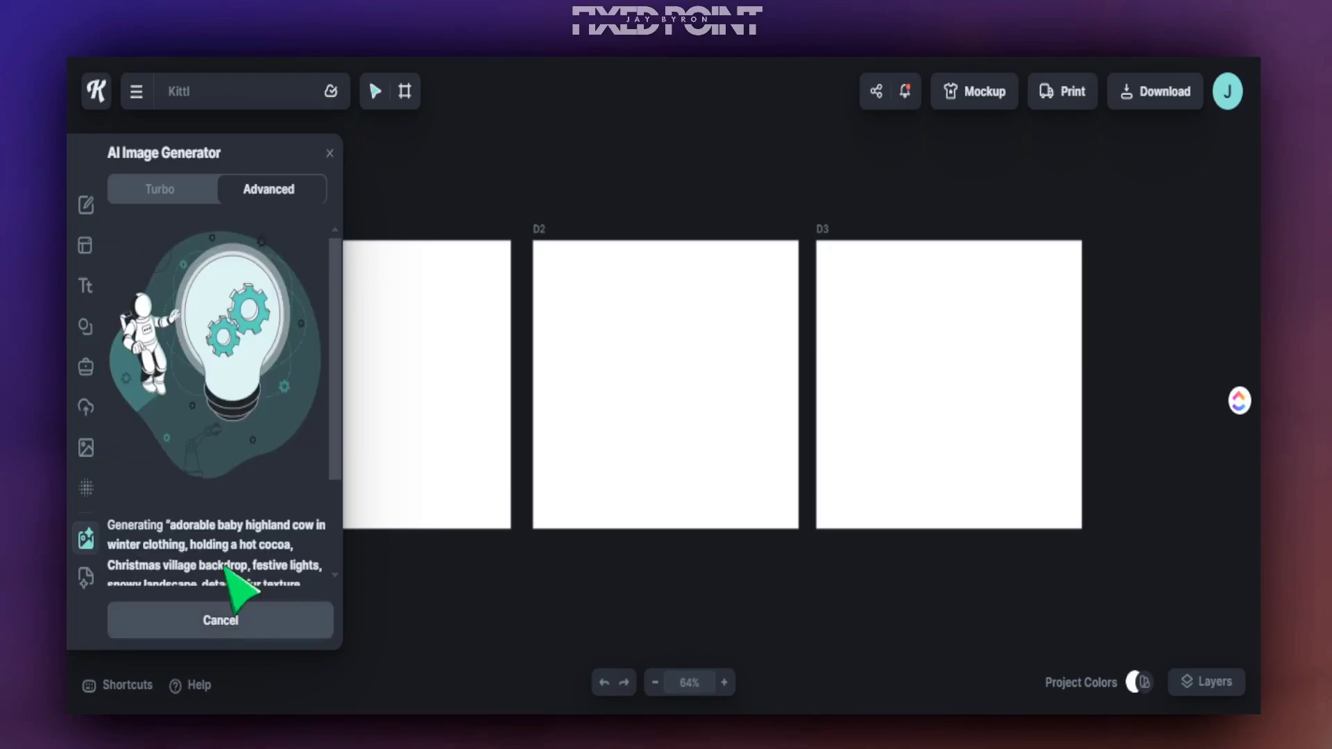
pyautogui.scroll(-2, 216, 544)
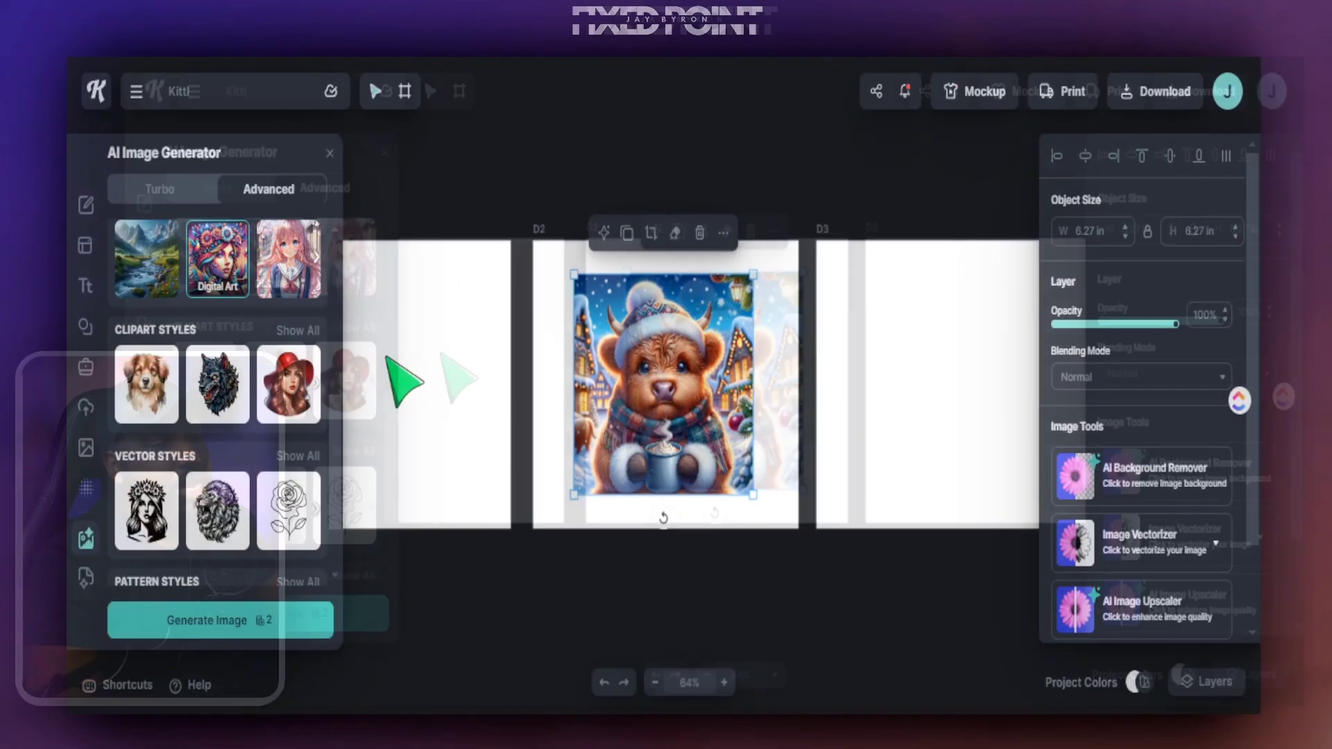
# - Align the generated cow image with artboard D2's upper-left corner and enlarge it to about 9.30 in wide, filling the artboard
pyautogui.moveTo(675, 377); pyautogui.dragTo(626, 341)
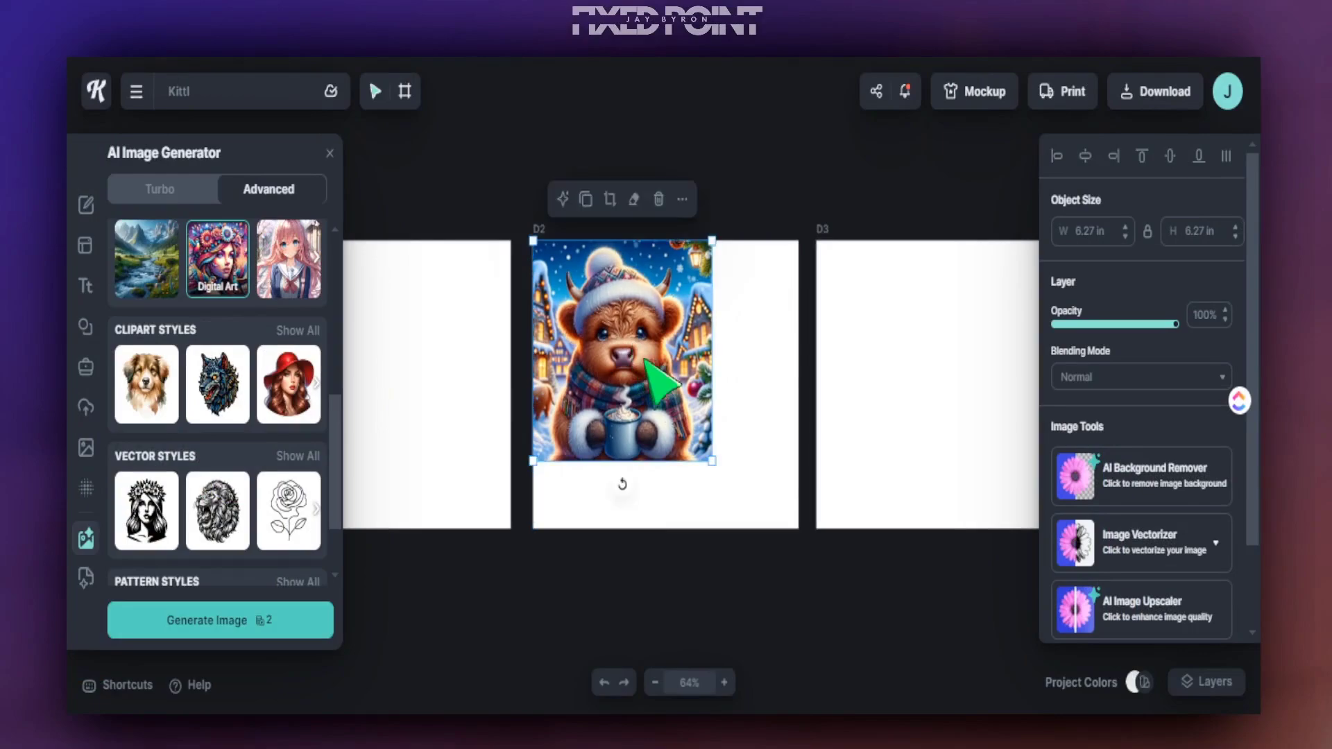
pyautogui.moveTo(715, 468); pyautogui.dragTo(781, 603)
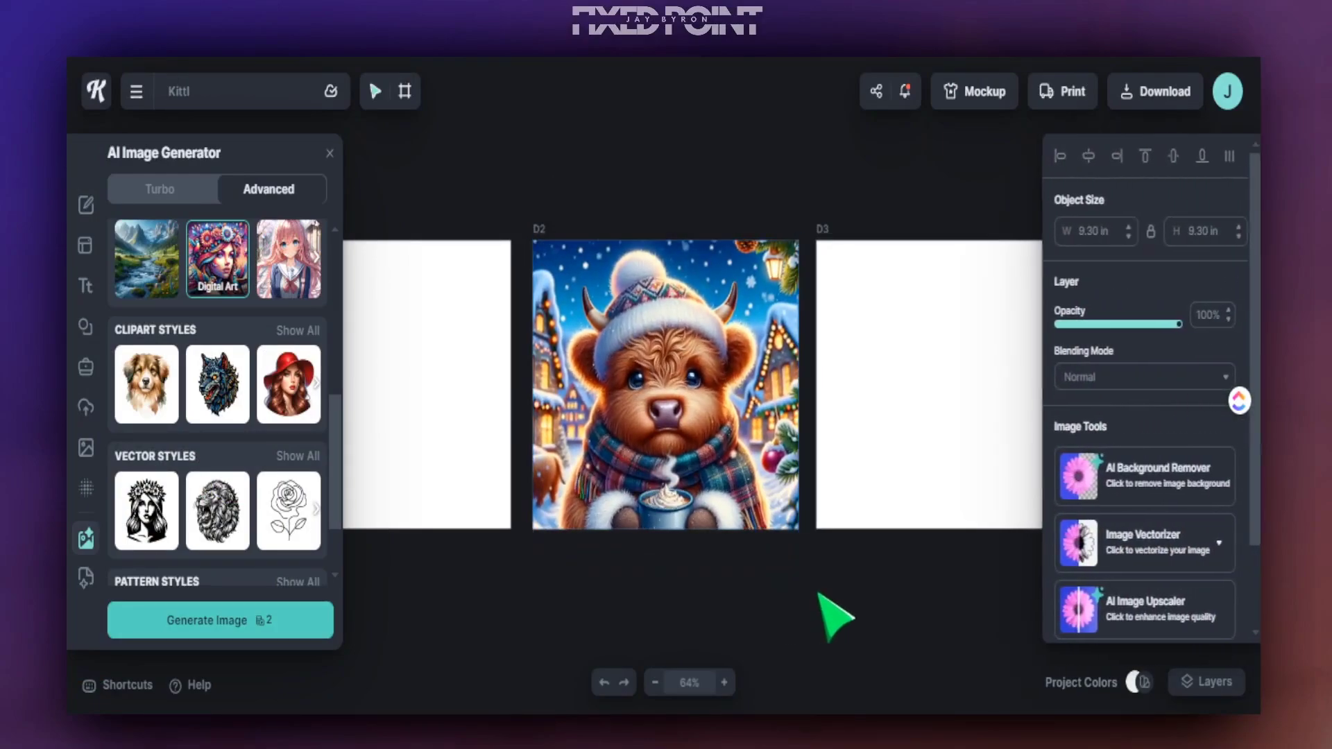
# - Adjust the Digital Art cow image's position so it sits centred horizontally on artboard D2
pyautogui.moveTo(749, 522)
pyautogui.mouseDown()
pyautogui.moveTo(738, 498)
pyautogui.moveTo(748, 510)
pyautogui.mouseUp()
pyautogui.click(822, 563)
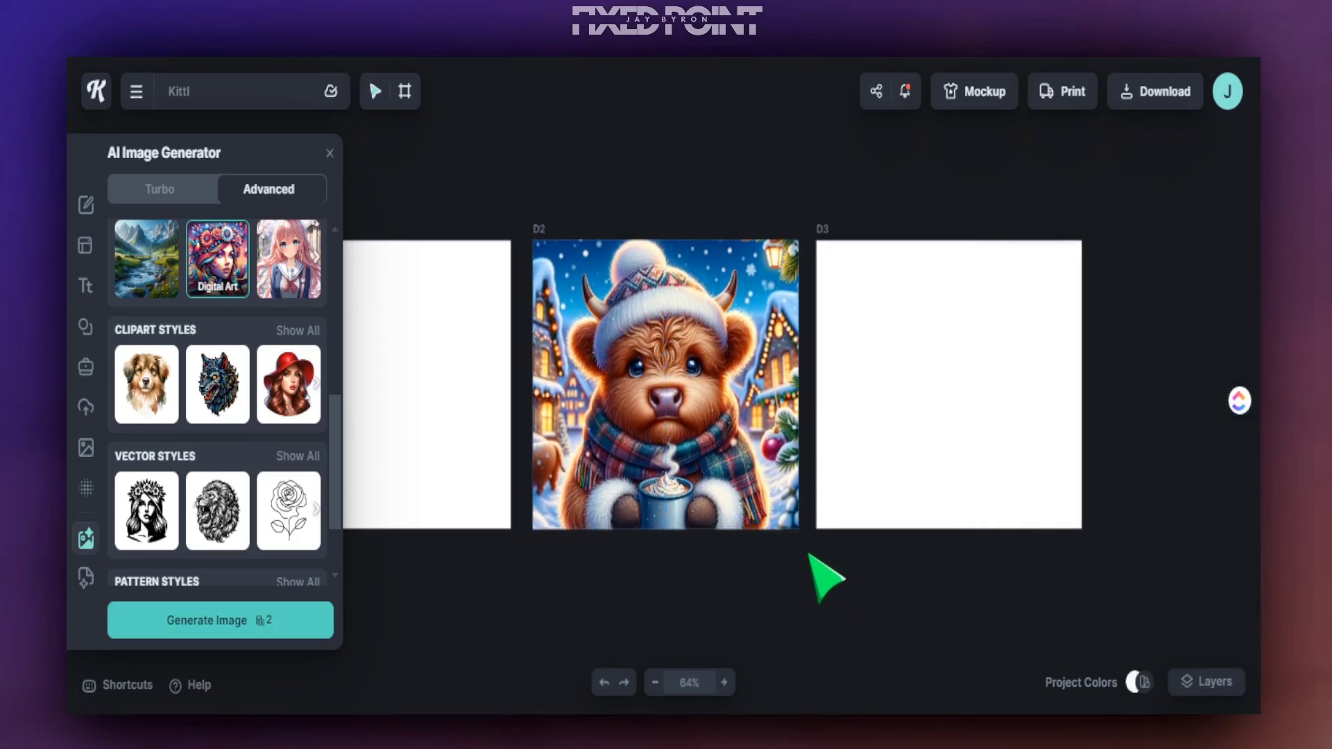
pyautogui.click(772, 500)
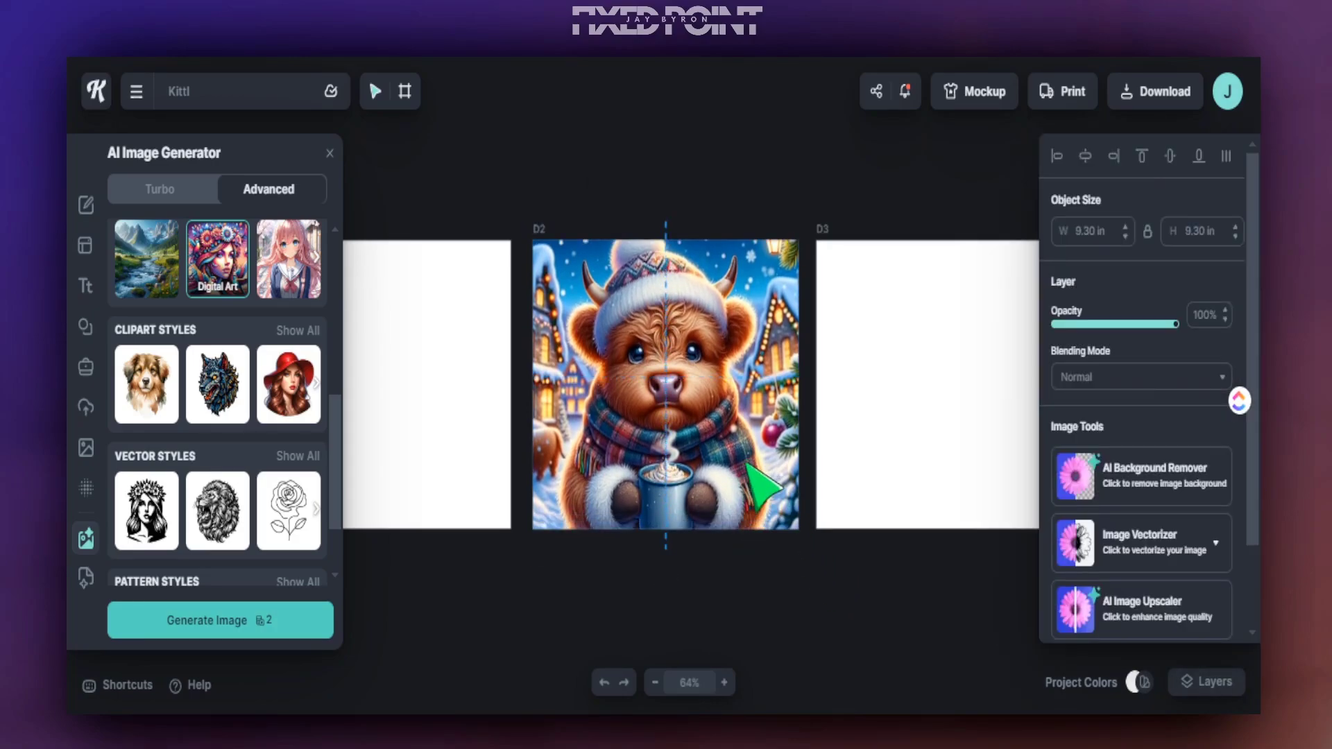
pyautogui.click(798, 585)
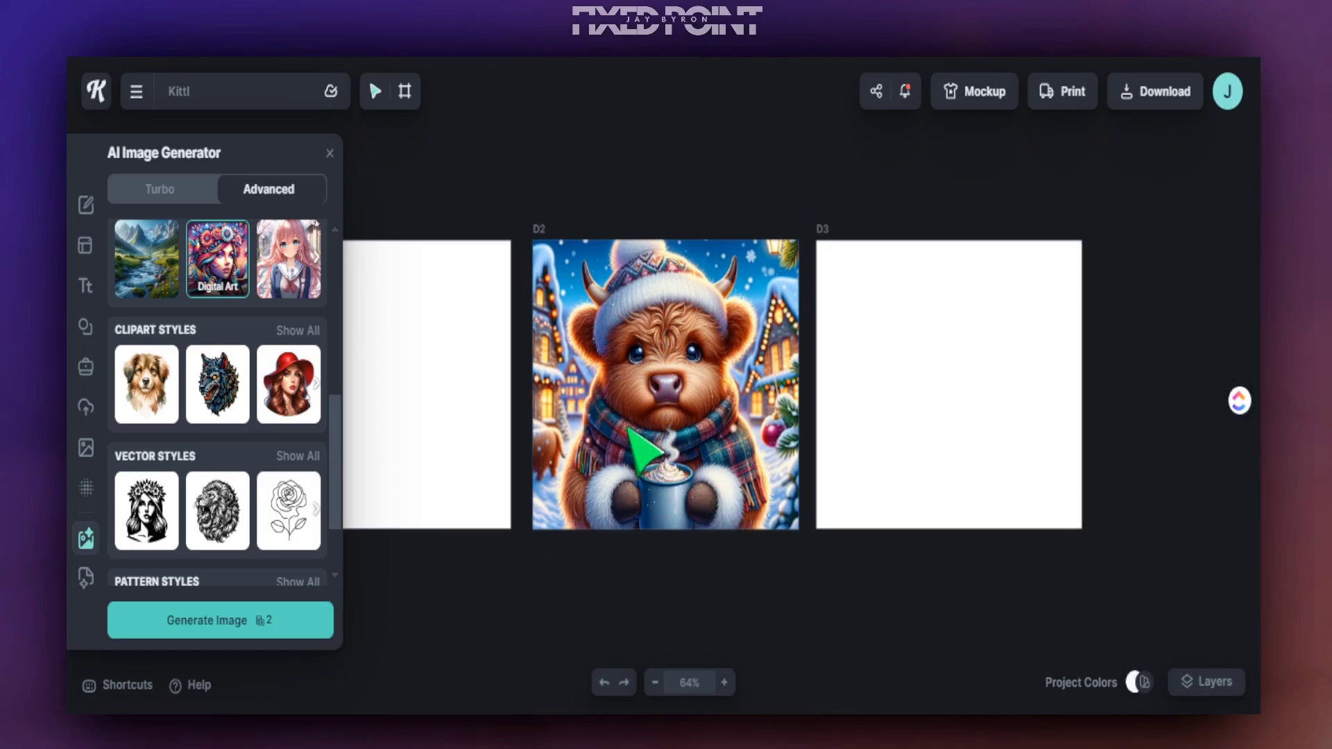
pyautogui.click(628, 429)
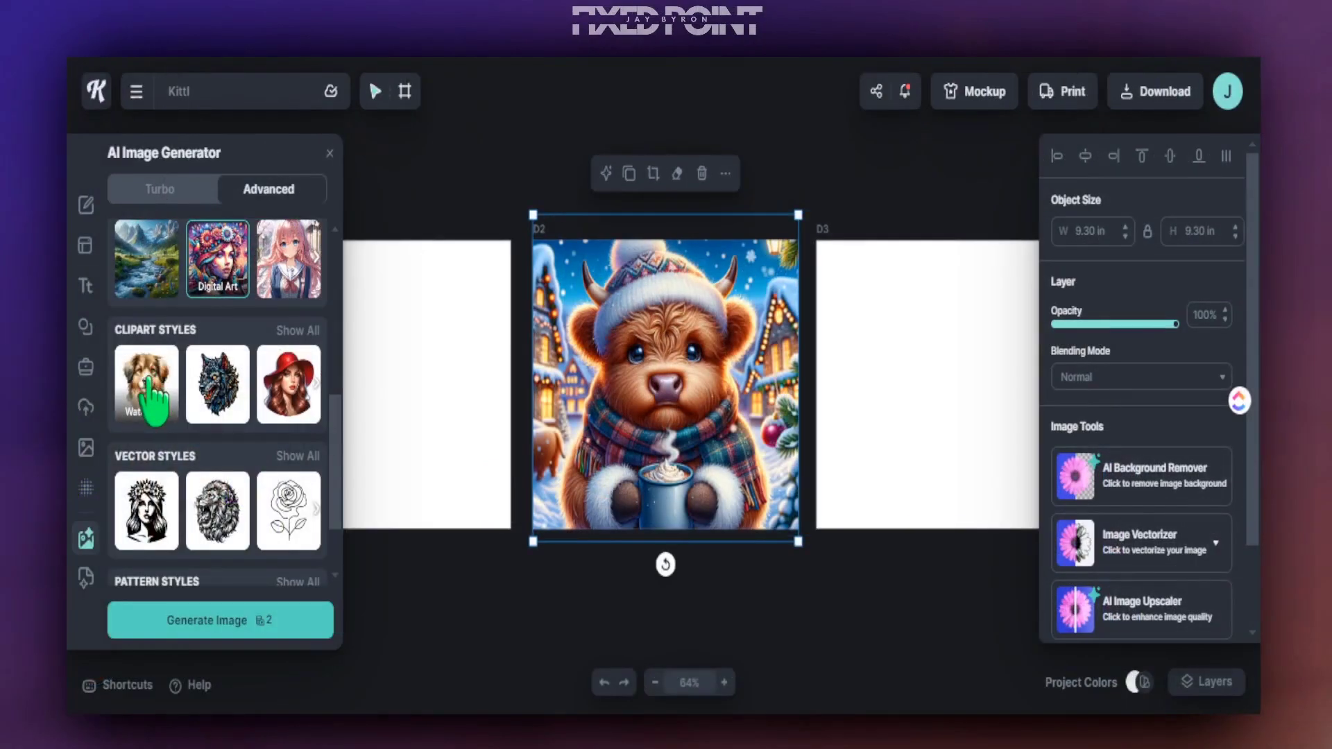
# - Generate the cow image in the Watercolor clipart style and move it to artboard D3's upper-left corner
pyautogui.scroll(-2, 206, 377)
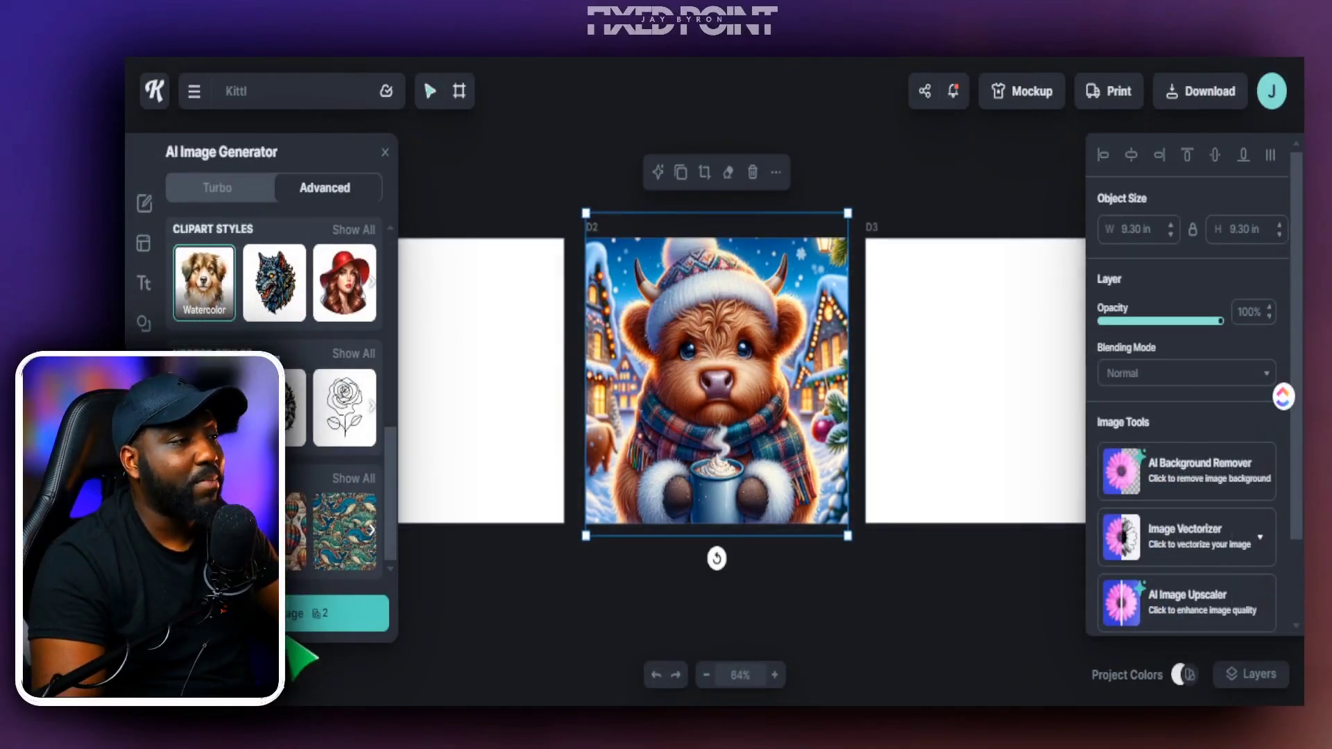
pyautogui.click(297, 613)
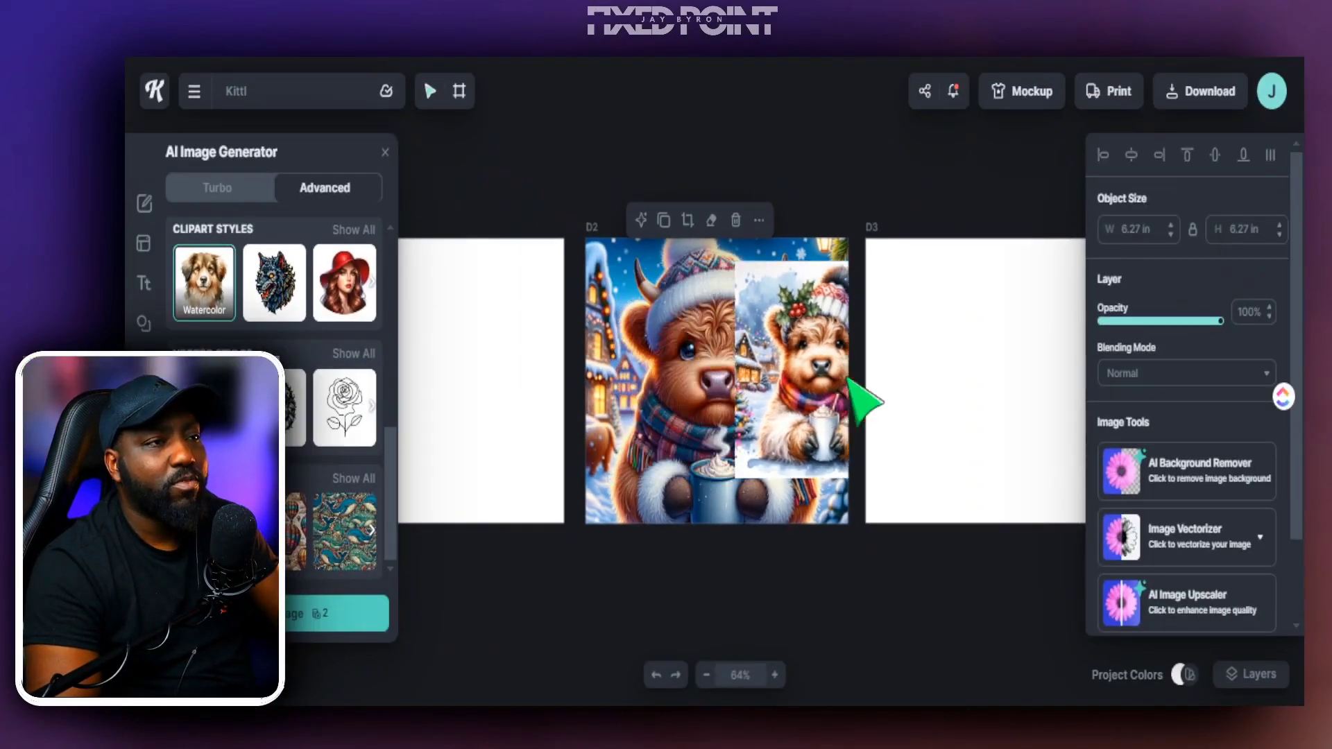
pyautogui.moveTo(863, 401); pyautogui.dragTo(1005, 401)
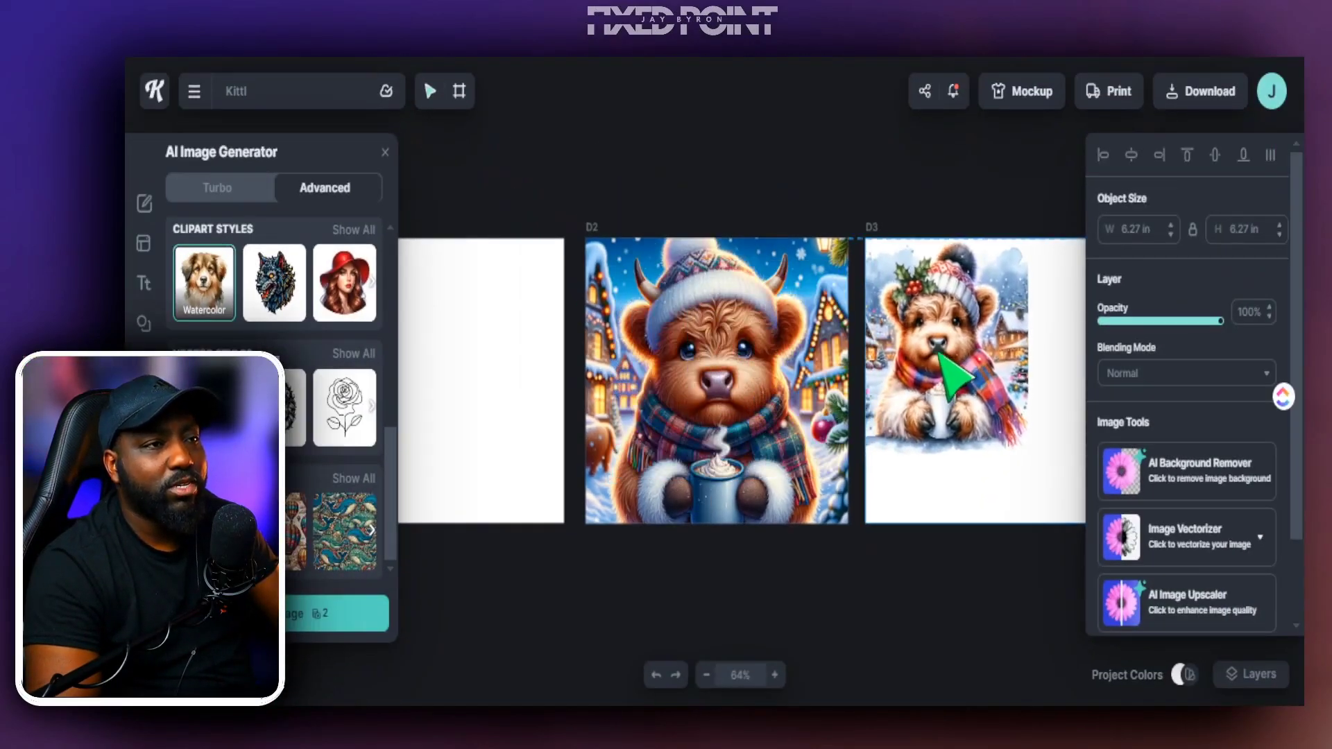
# - Enlarge the watercolor cow to about 9.32 in wide and shift it until it fills artboard D3
pyautogui.moveTo(1054, 476); pyautogui.dragTo(1045, 595)
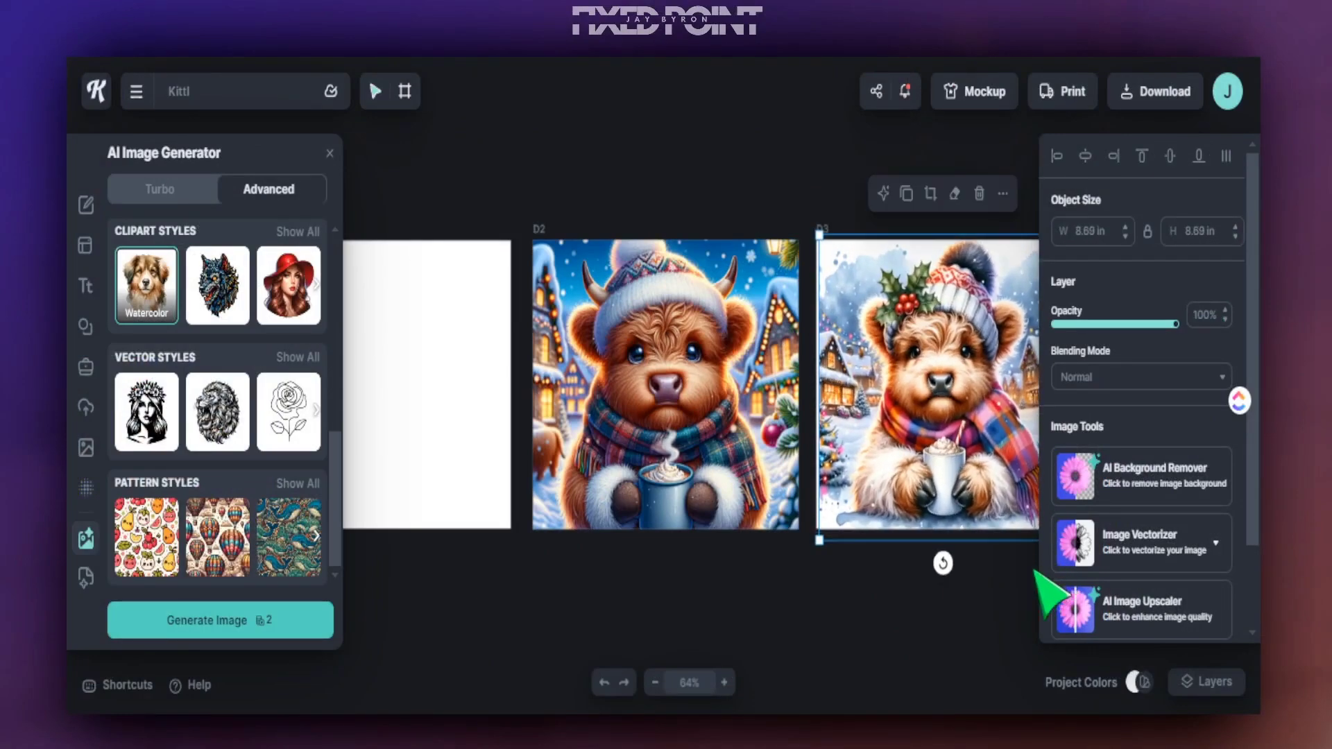
pyautogui.click(1002, 586)
pyautogui.click(1010, 485)
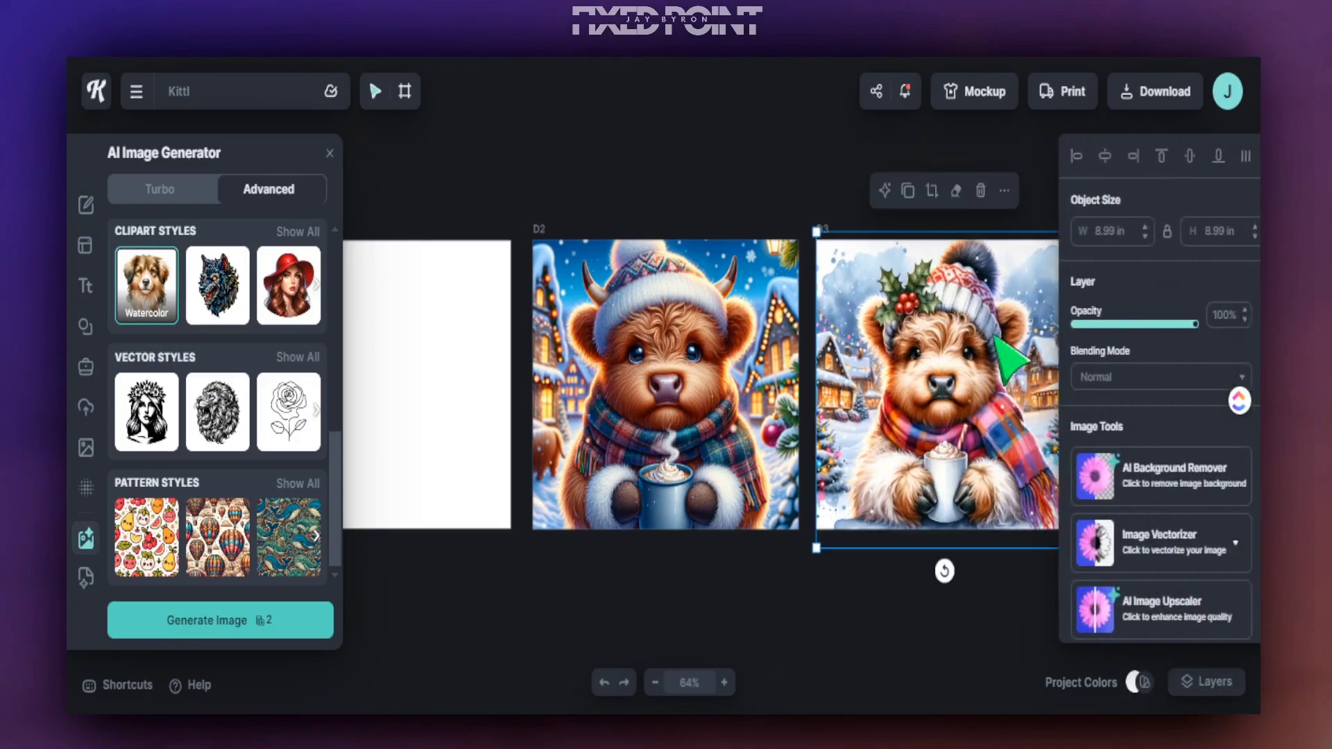
pyautogui.moveTo(816, 233); pyautogui.dragTo(812, 221)
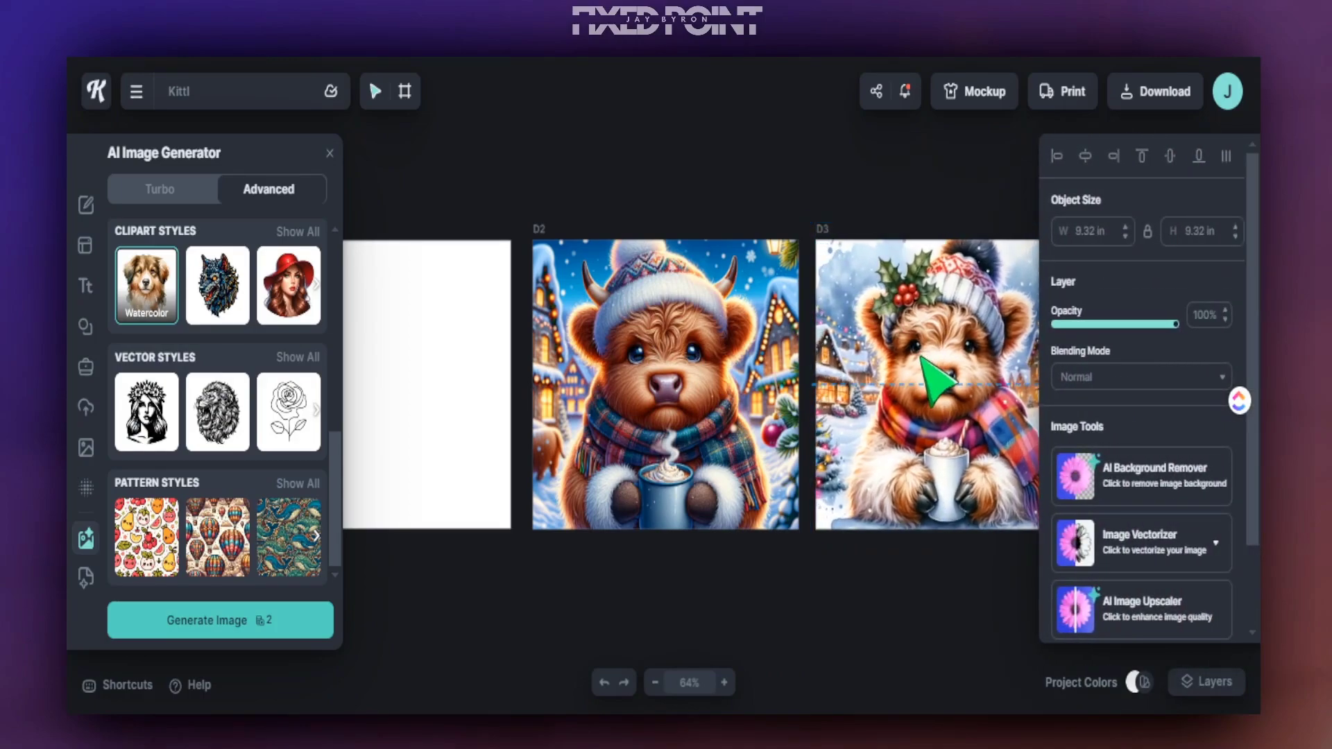
pyautogui.click(838, 588)
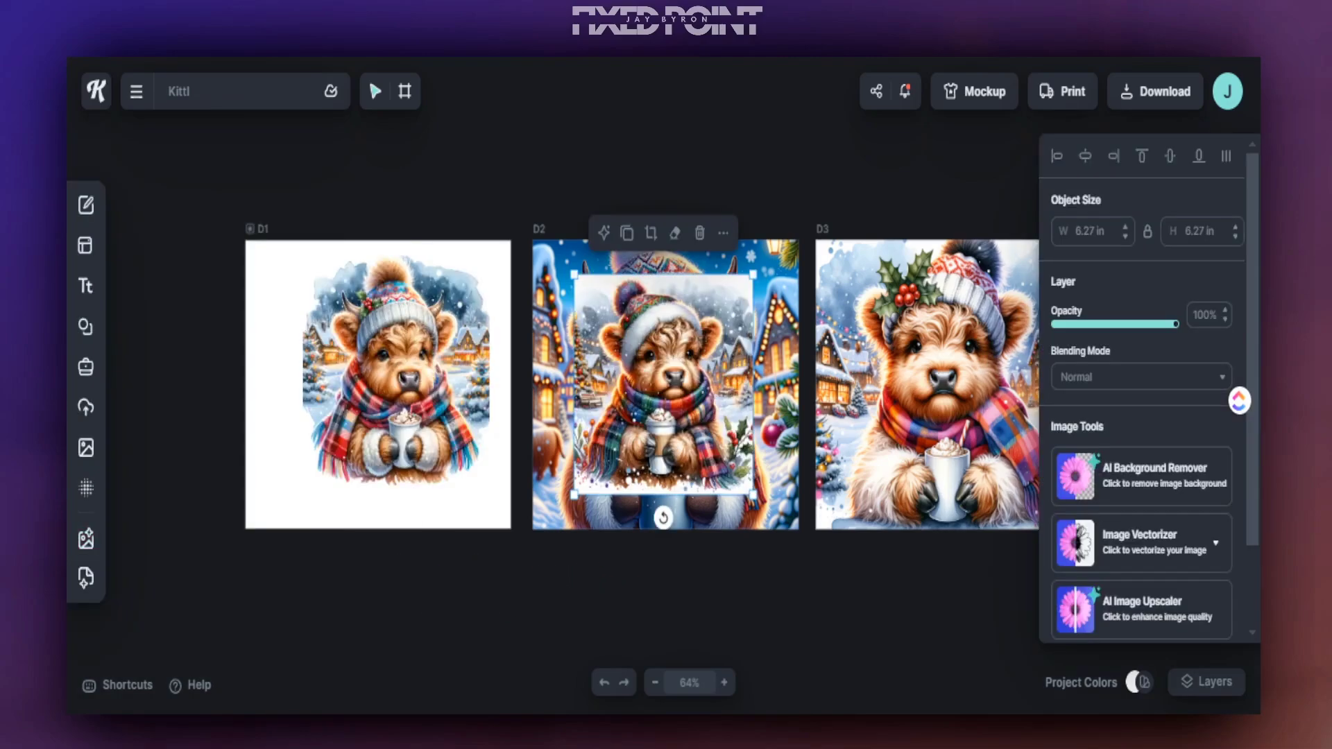
# - Align the watercolor cow on artboard D1 with the artboard's left edge and enlarge it to fill the artboard
pyautogui.moveTo(402, 440); pyautogui.dragTo(347, 440)
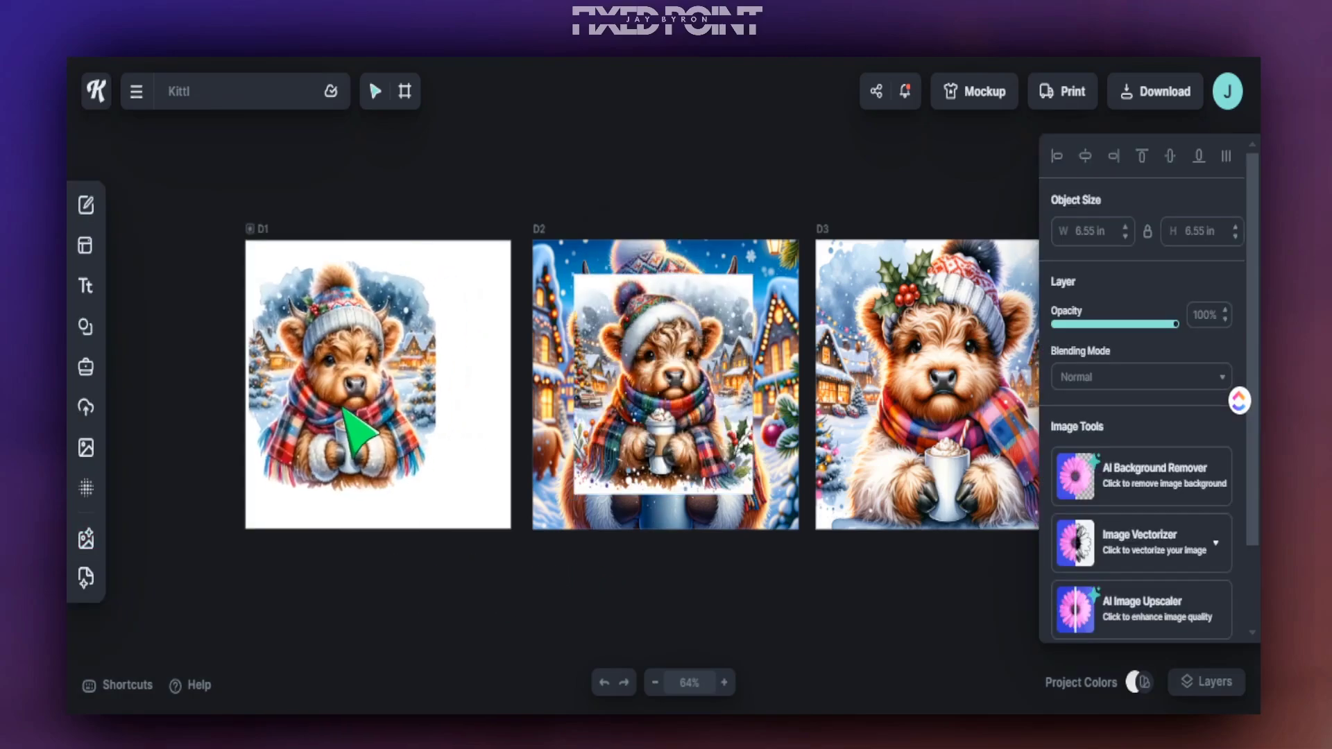
pyautogui.moveTo(437, 490); pyautogui.dragTo(438, 458)
# - Delete the Digital Art cow from artboard D2 and move the smaller watercolor cow towards its place
pyautogui.moveTo(636, 446); pyautogui.dragTo(420, 661)
pyautogui.click(643, 401)
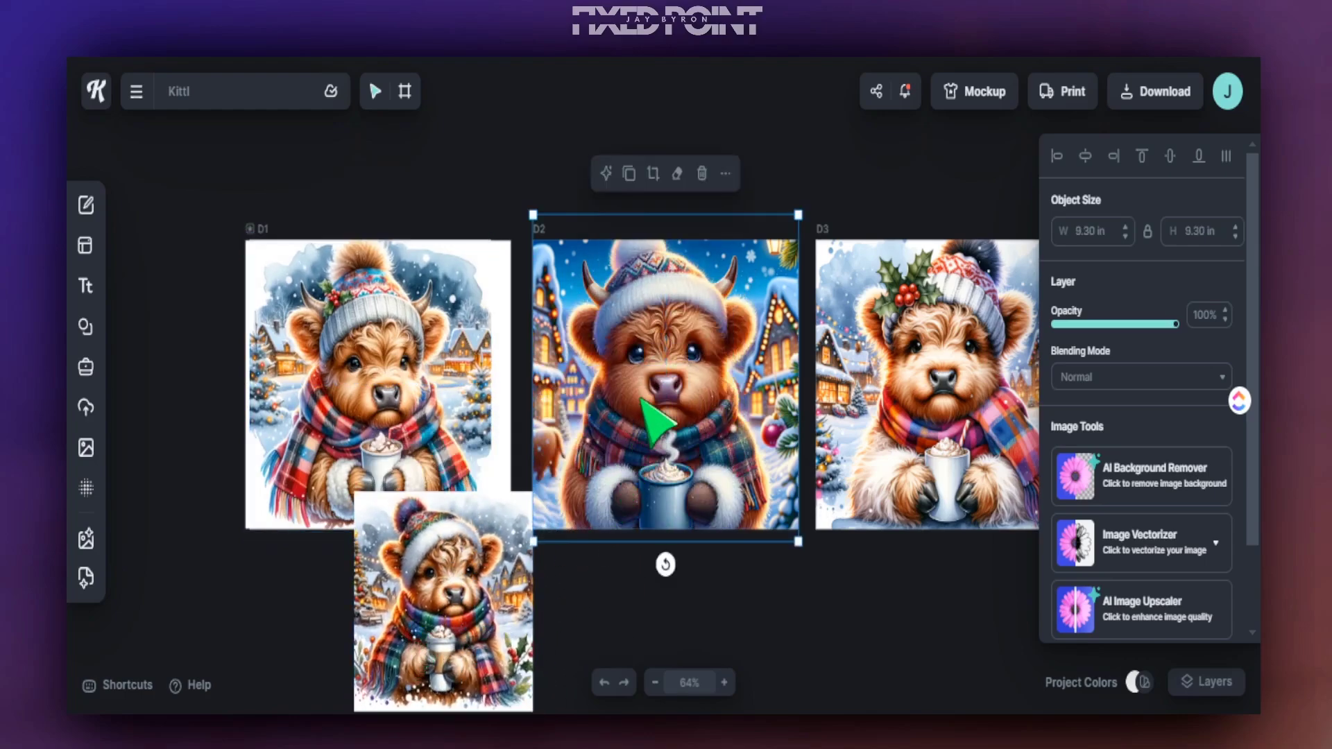
pyautogui.click(702, 175)
pyautogui.moveTo(476, 610); pyautogui.dragTo(796, 581)
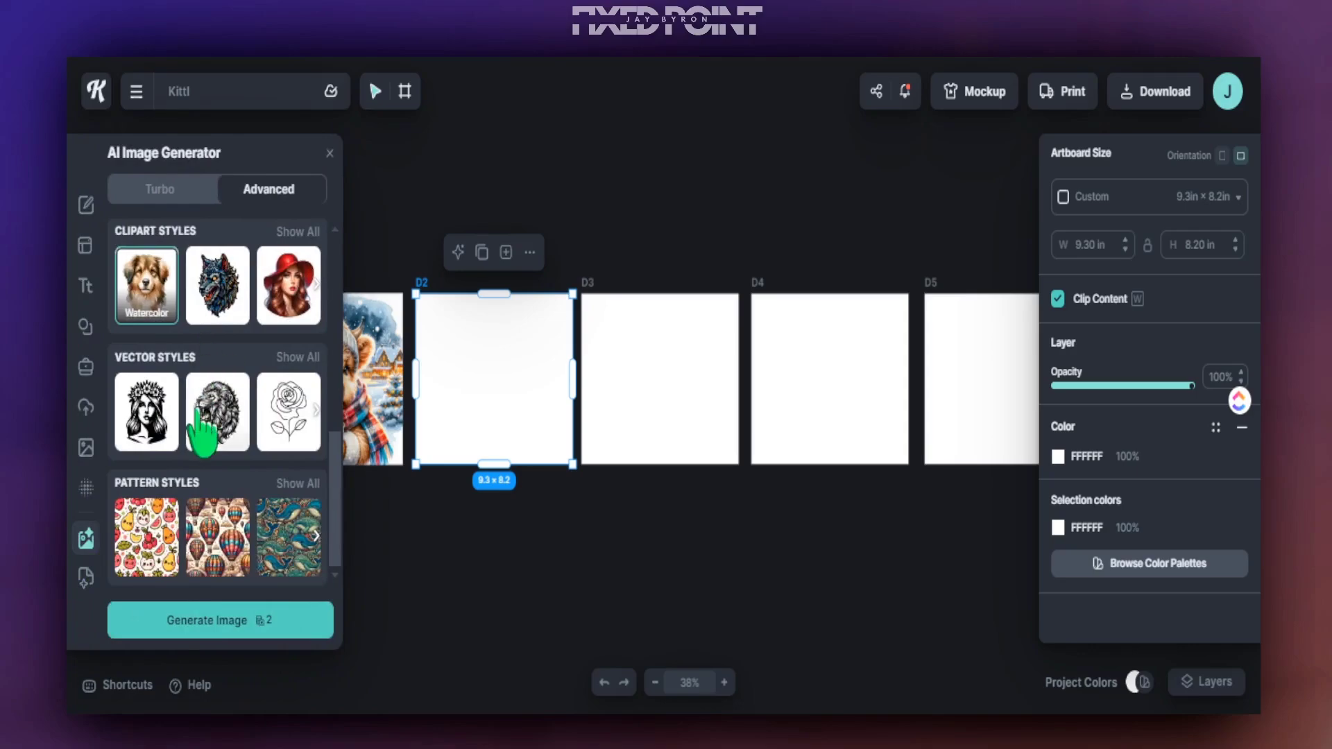
# - Clear the old highland cow prompt from the image description
pyautogui.scroll(5, 187, 412)
pyautogui.doubleClick(176, 296)
pyautogui.hotkey('ctrl', 'a')
pyautogui.press('BackSpace')
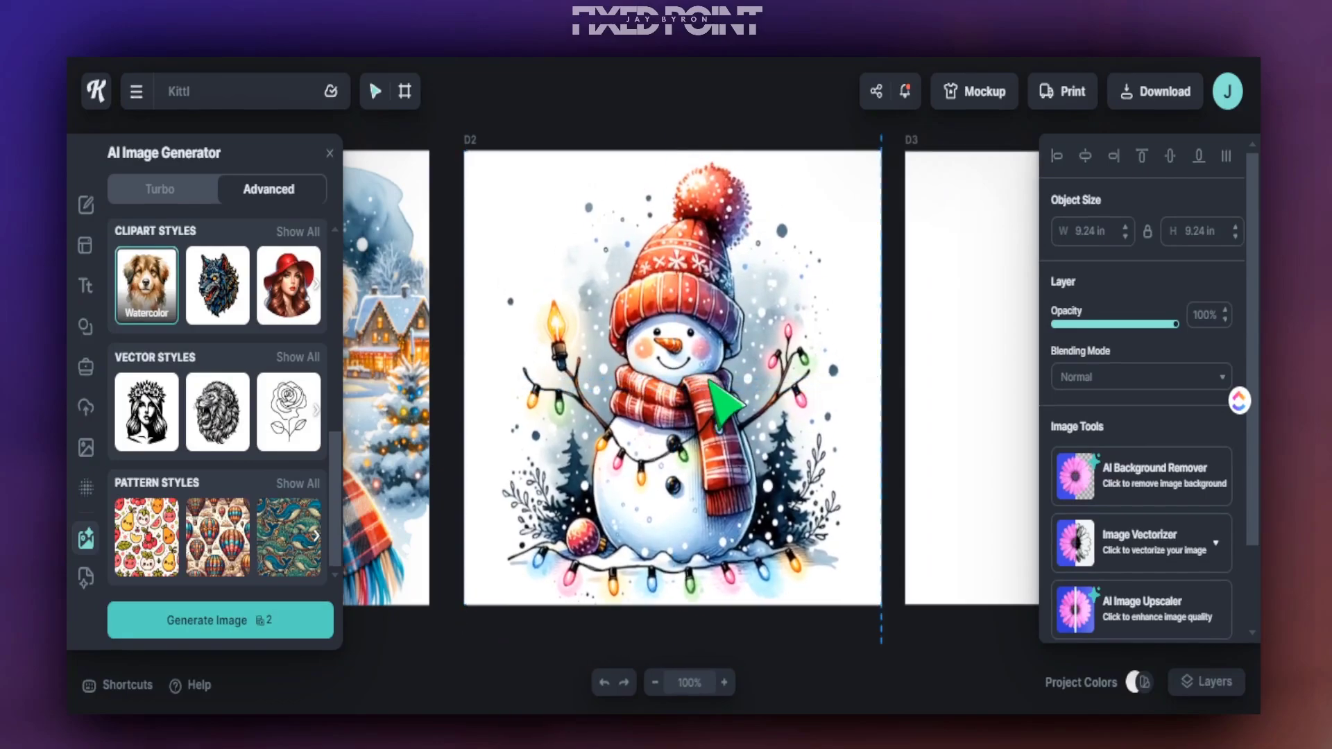
# - Reposition the red-hatted snowman image on artboard D2 and enlarge it to about 9.59 in wide so it fills the artboard
pyautogui.click(711, 387)
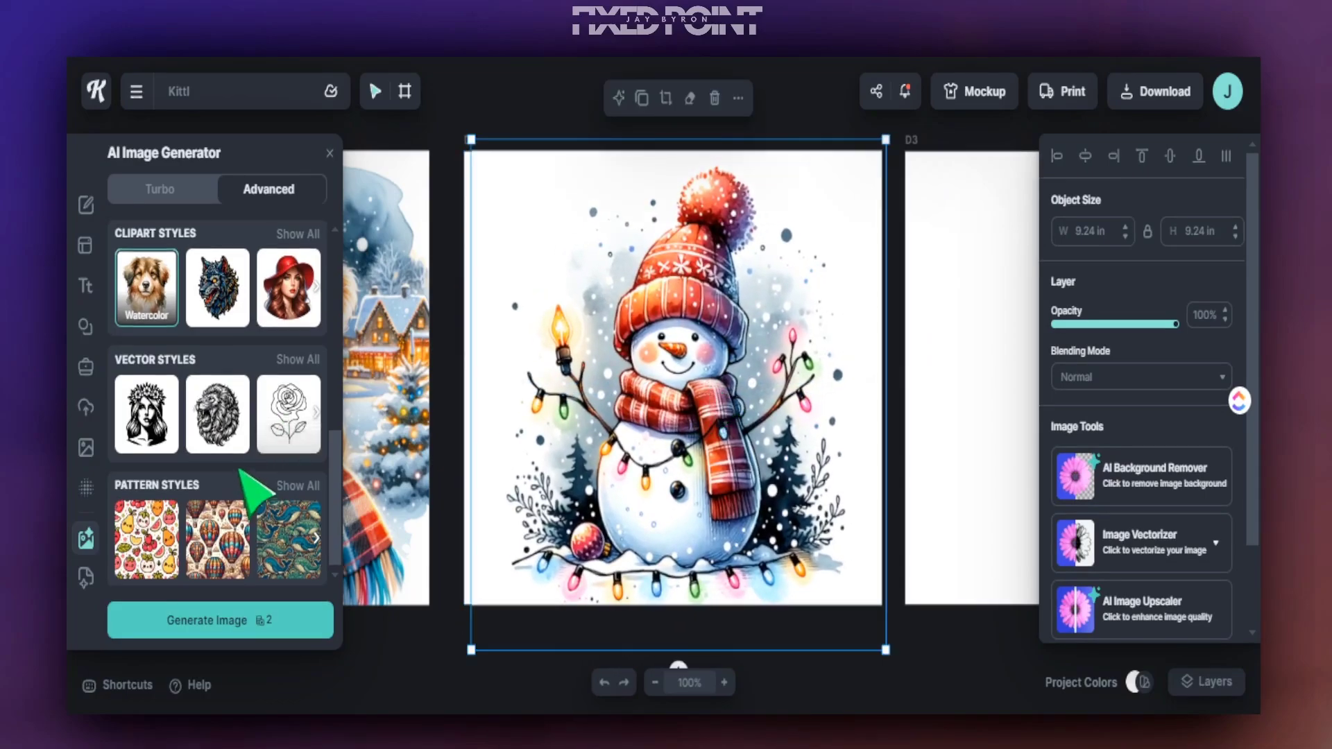
pyautogui.scroll(5, 254, 486)
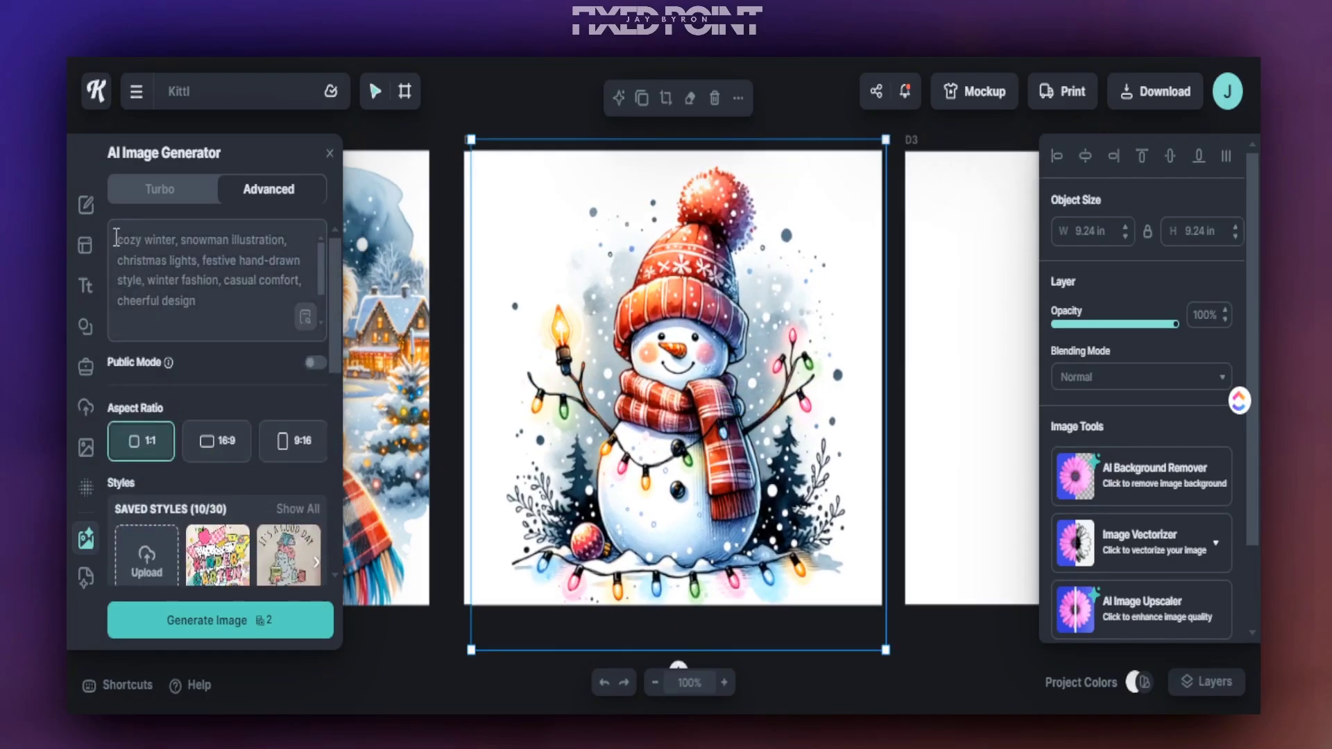
pyautogui.click(115, 238)
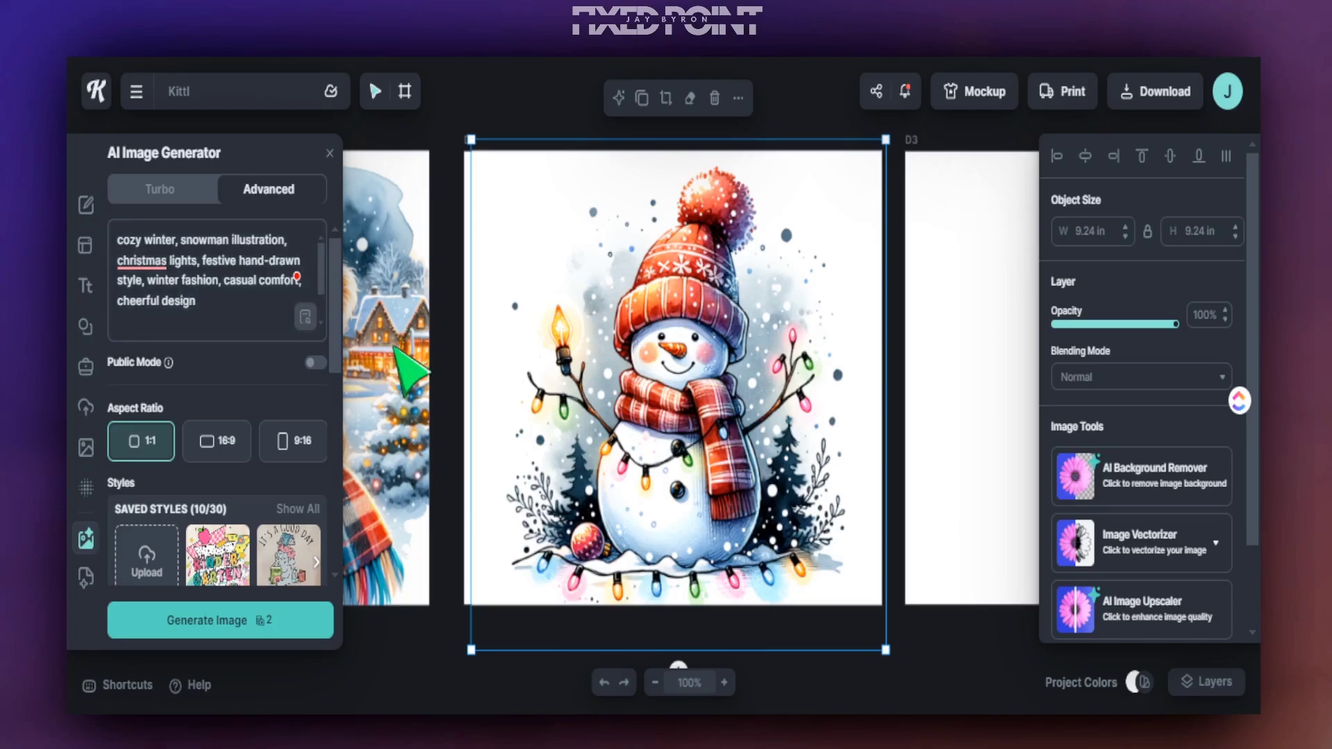
pyautogui.moveTo(678, 416); pyautogui.dragTo(672, 389)
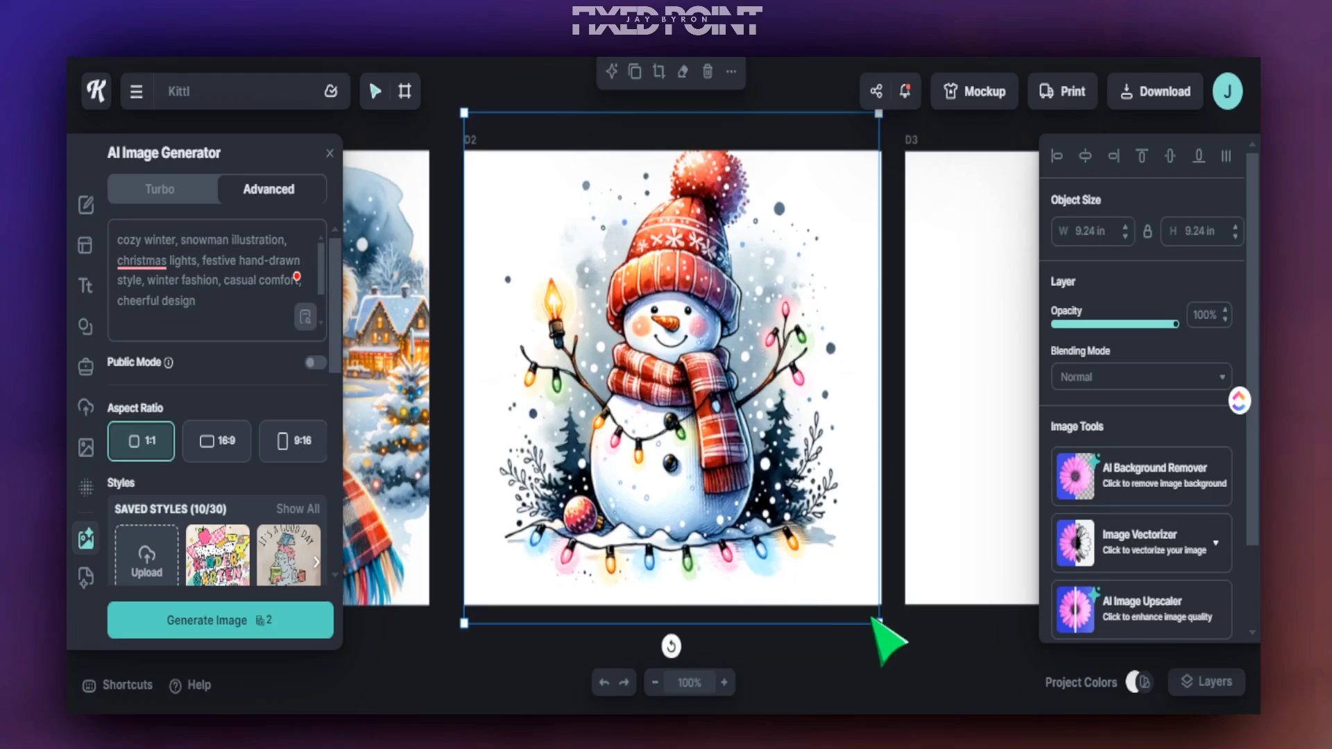
pyautogui.moveTo(878, 622); pyautogui.dragTo(888, 635)
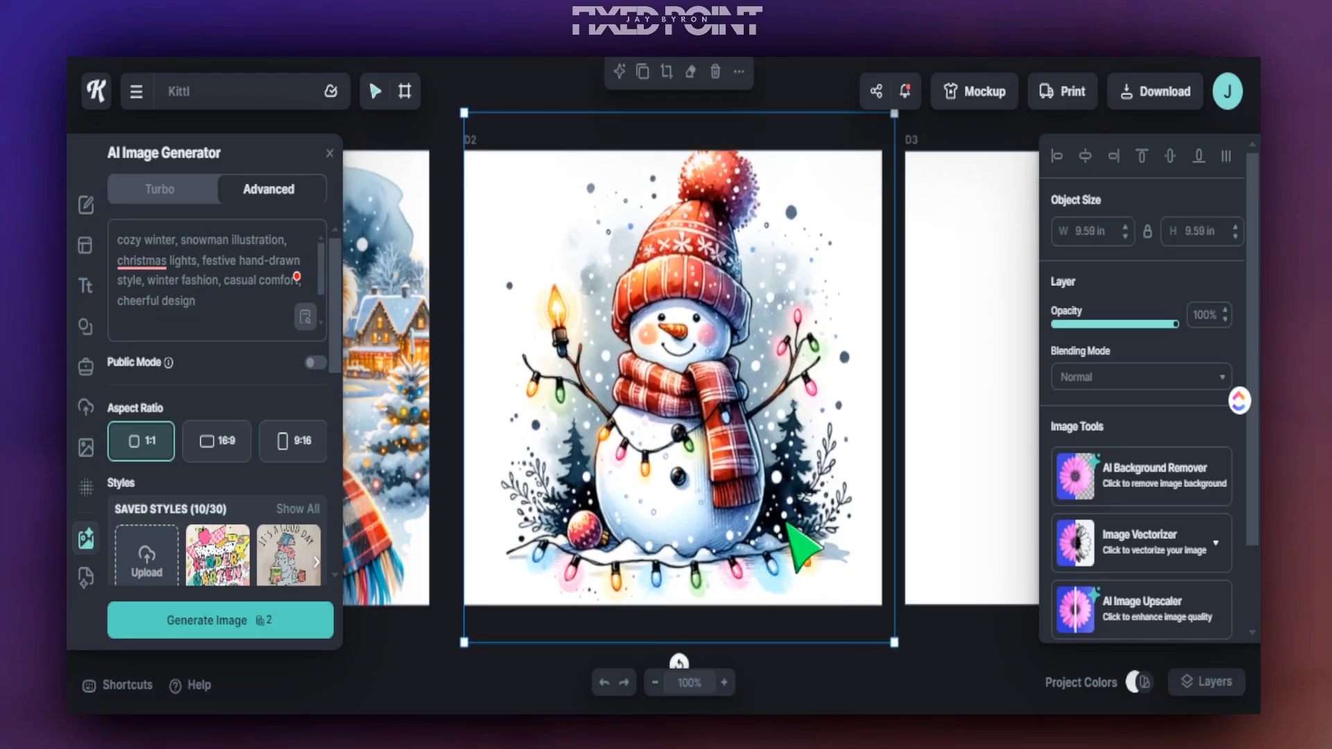
pyautogui.moveTo(791, 530)
pyautogui.mouseDown()
pyautogui.moveTo(781, 522)
pyautogui.moveTo(781, 533)
pyautogui.mouseUp()
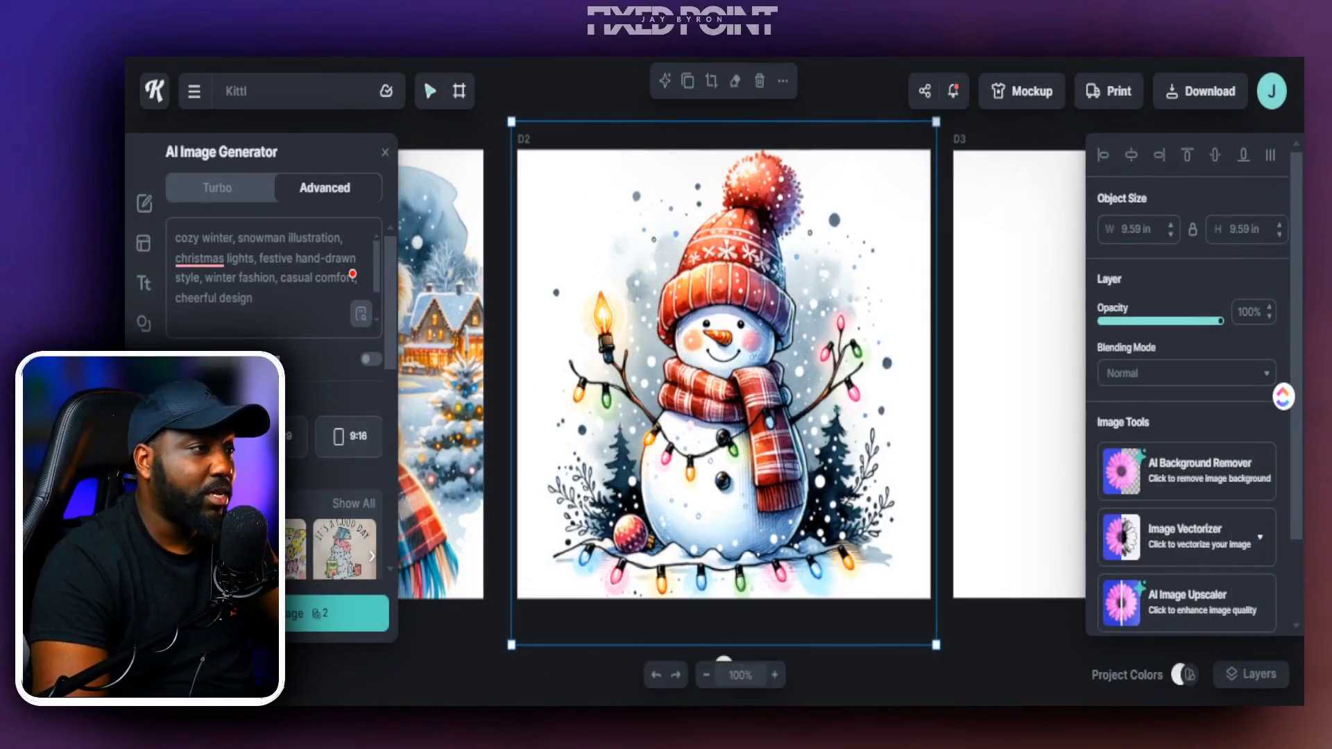
# - Generate another Watercolor image from the "cozy winter, snowman illustration, christmas lights" prompt
pyautogui.scroll(-1, 215, 451)
pyautogui.scroll(-5, 274, 416)
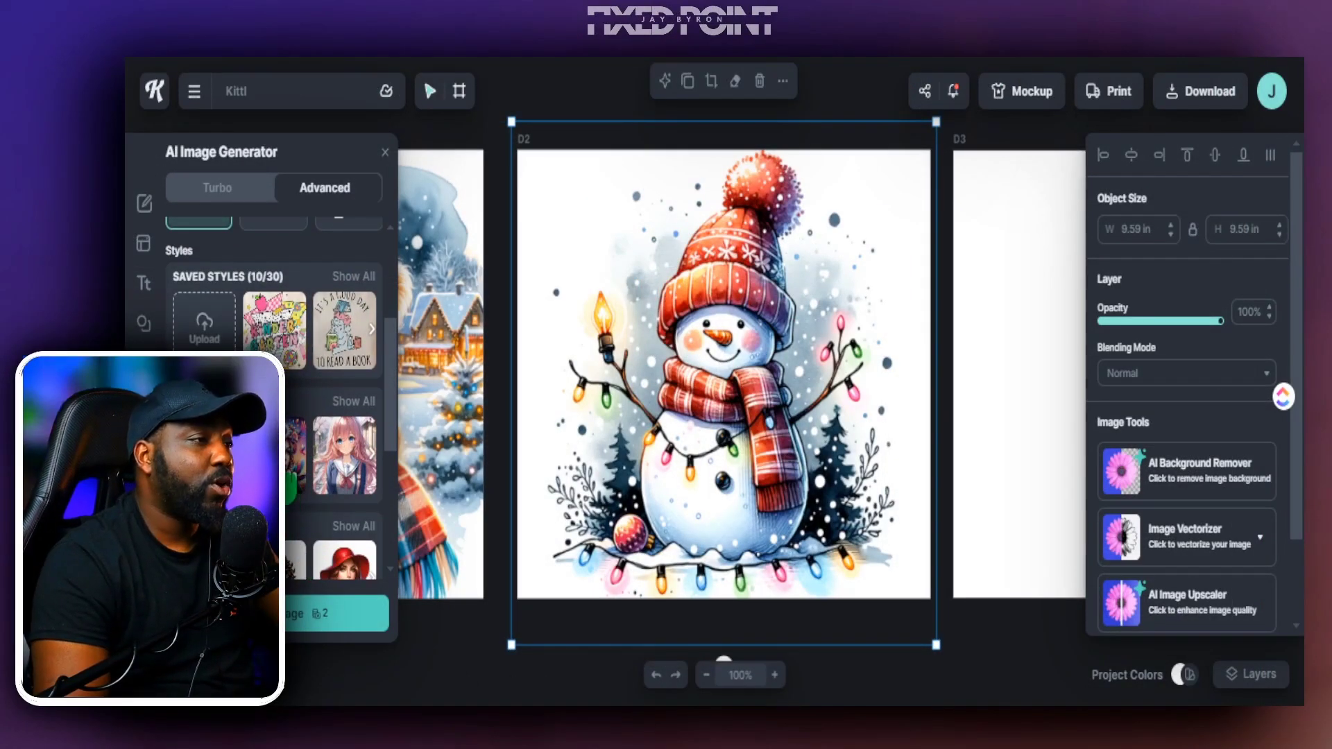
pyautogui.scroll(-5, 274, 398)
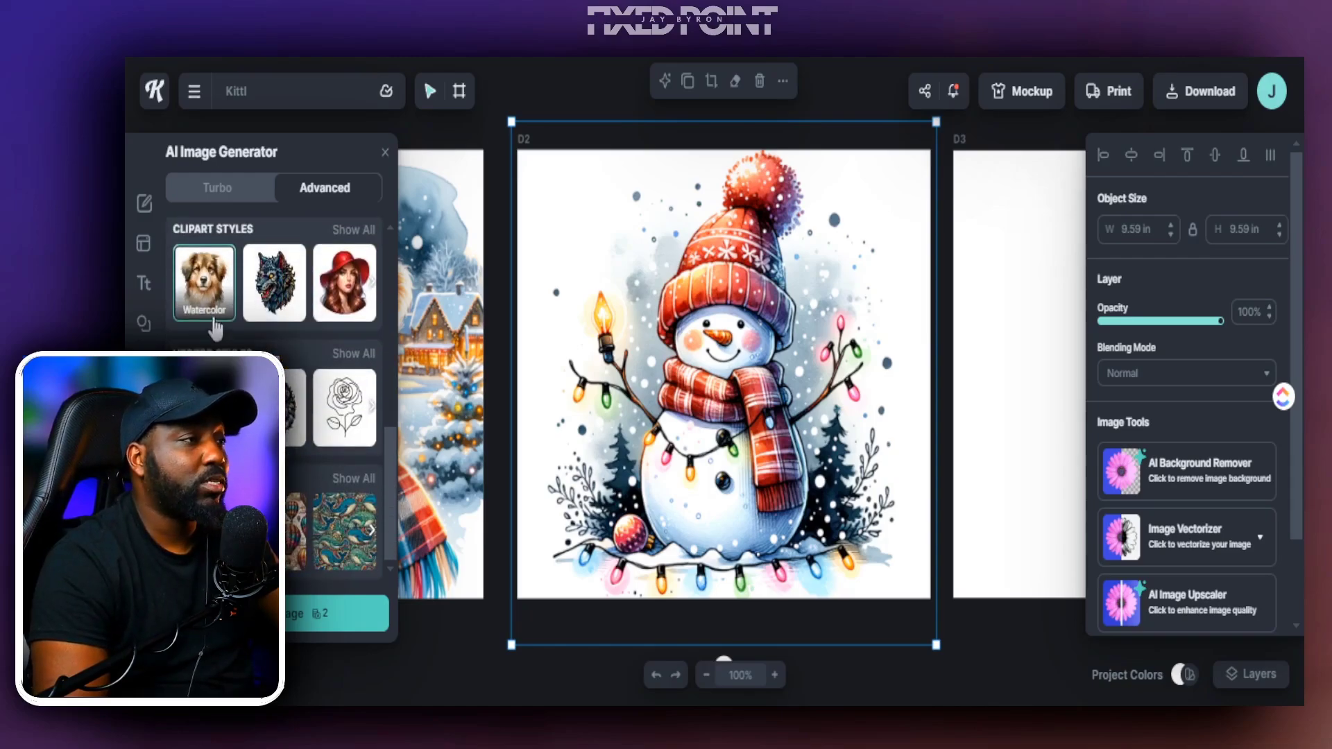
pyautogui.click(316, 619)
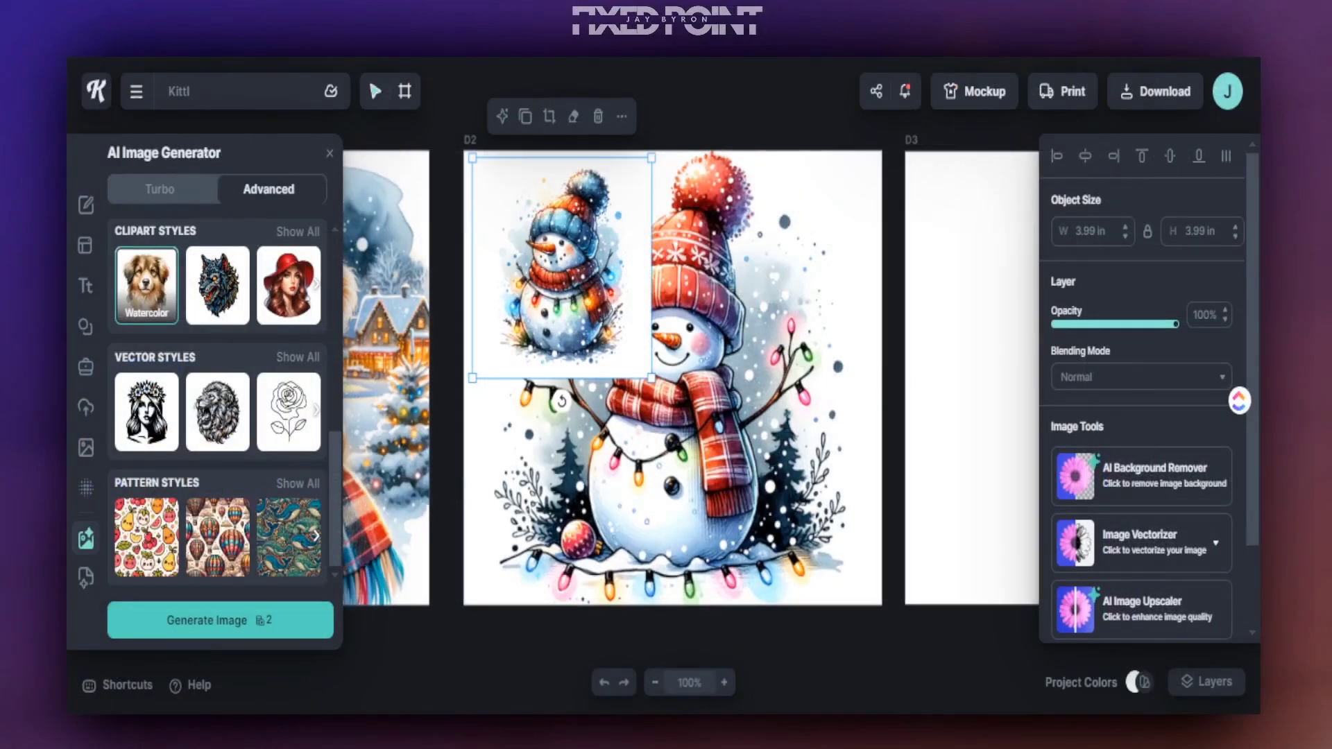
# - Place the new blue-hatted snowman over artboard D2, enlarge it to about 9.30 in wide and centre it vertically
pyautogui.moveTo(590, 277); pyautogui.dragTo(860, 705)
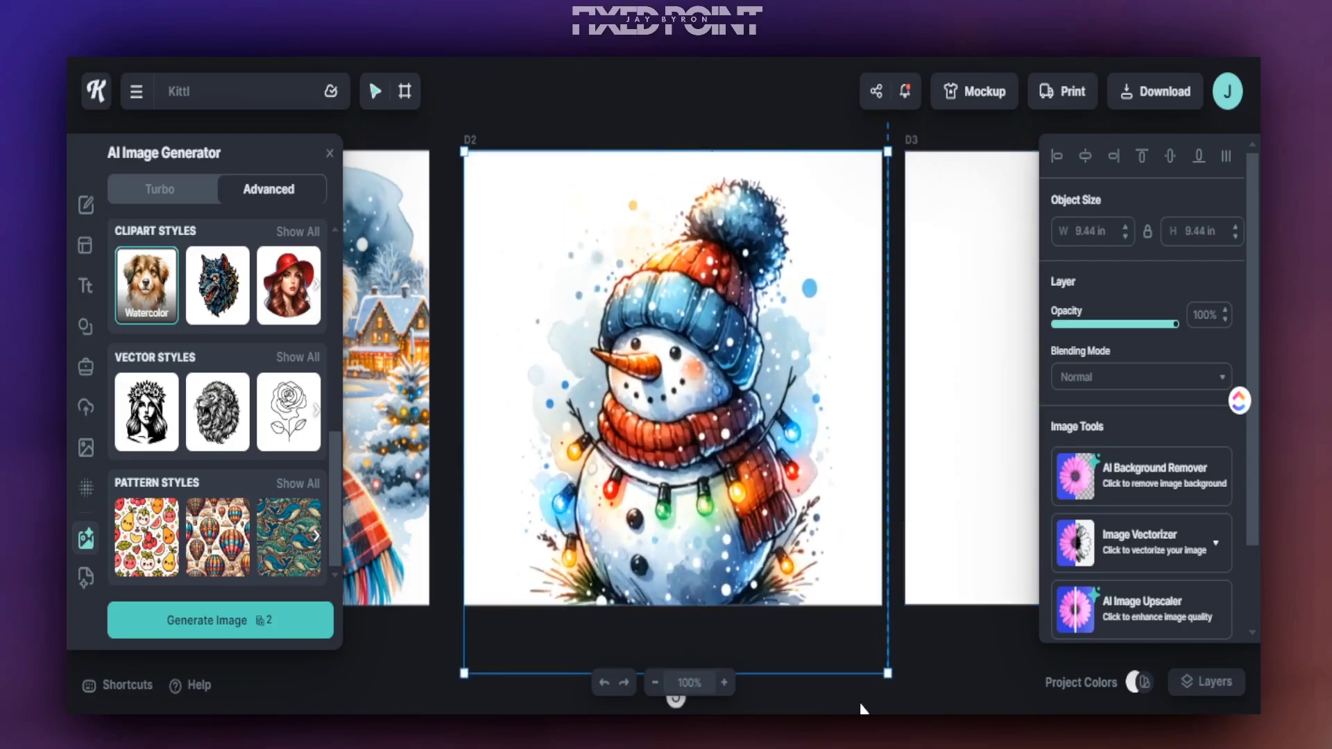
pyautogui.moveTo(771, 555); pyautogui.dragTo(771, 520)
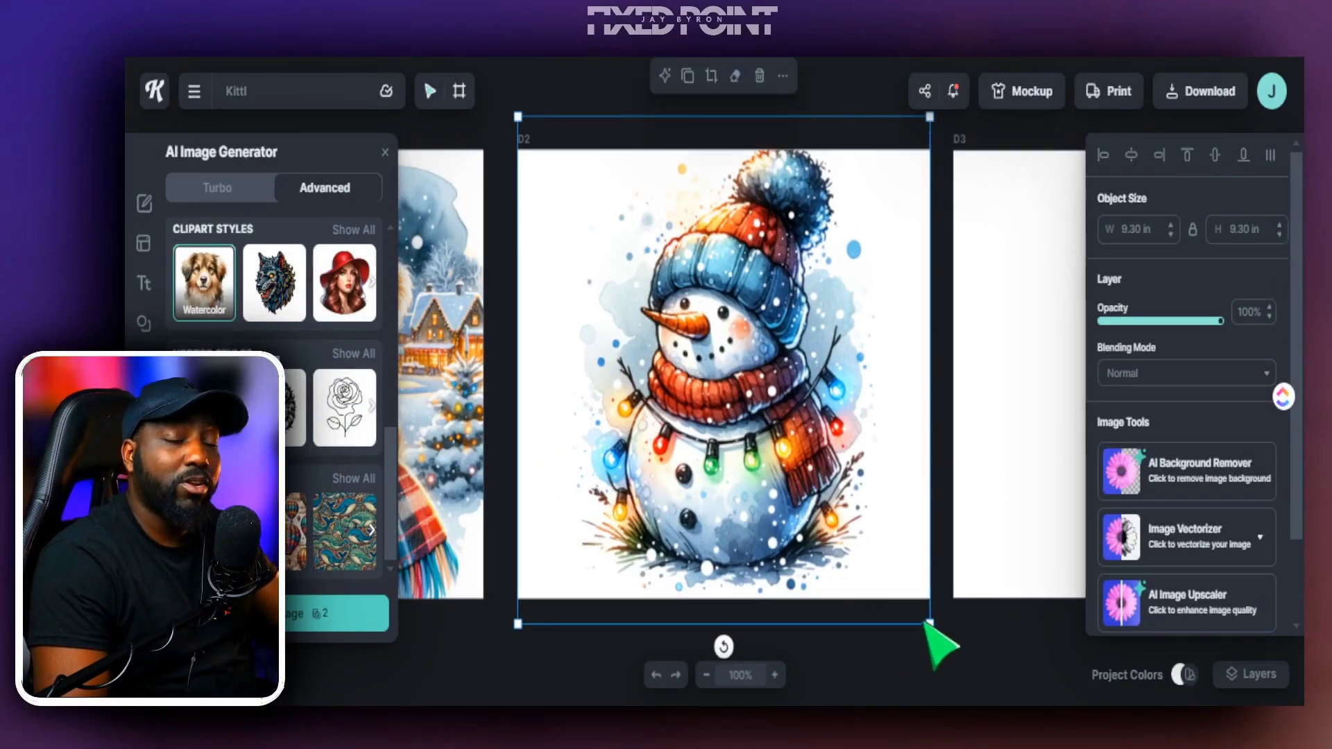
pyautogui.moveTo(938, 637); pyautogui.dragTo(851, 500)
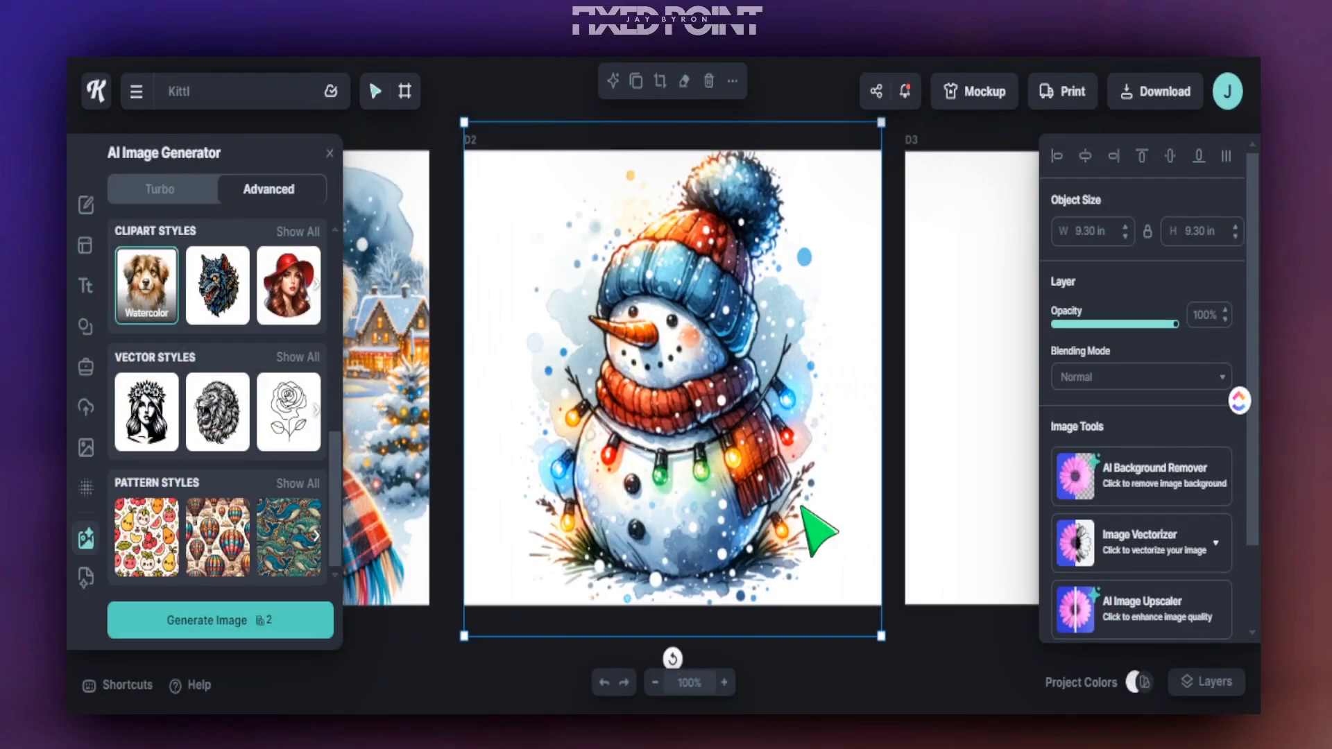
pyautogui.moveTo(611, 362); pyautogui.dragTo(623, 331)
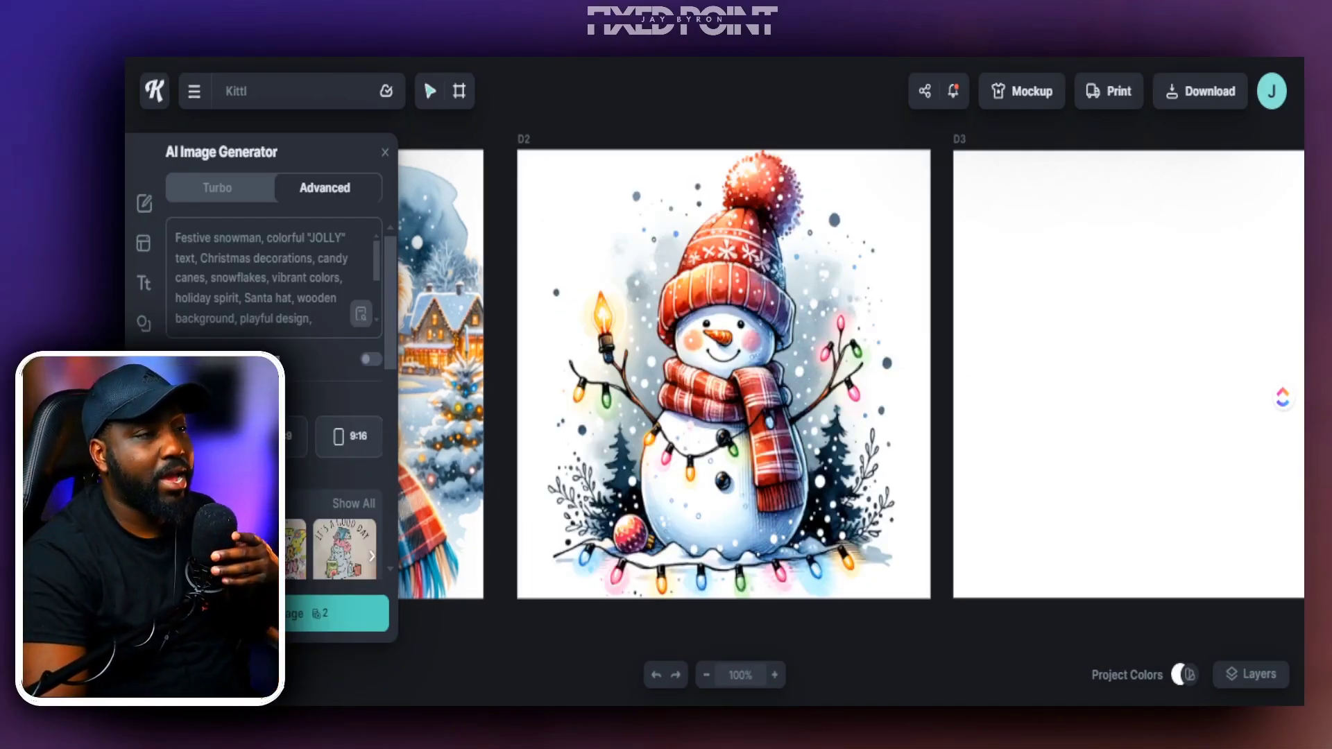
# - Generate a Watercolor image from the "Festive snowman, colorful "JOLLY" text, Christmas decorations, candy canes" prompt
pyautogui.click(705, 675)
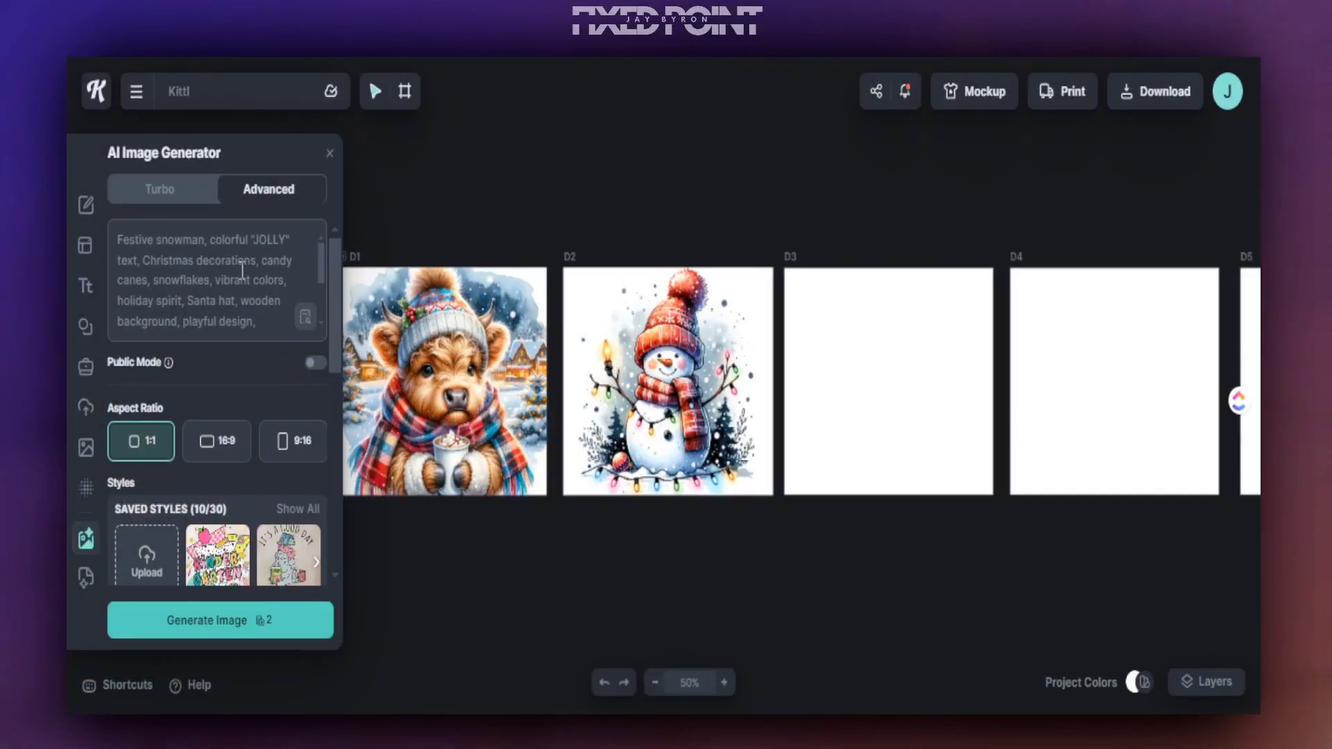
pyautogui.click(148, 277)
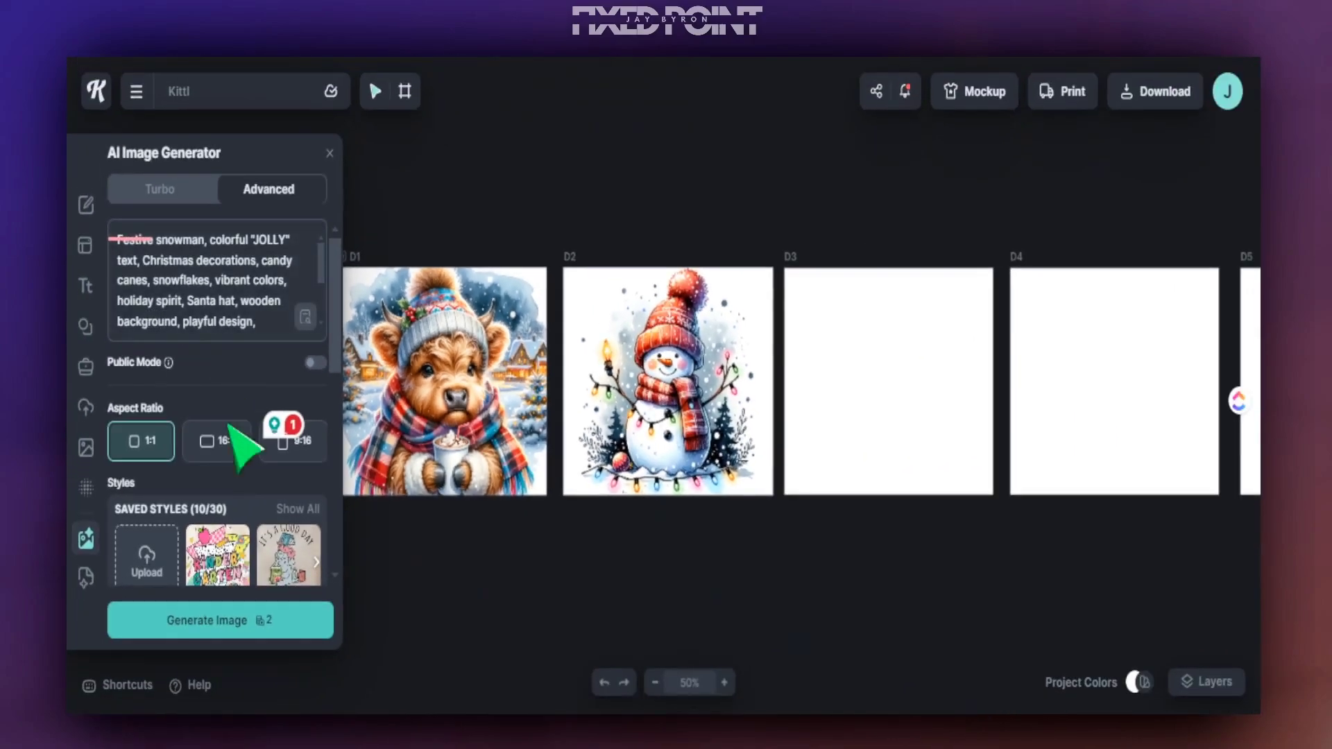
pyautogui.click(286, 440)
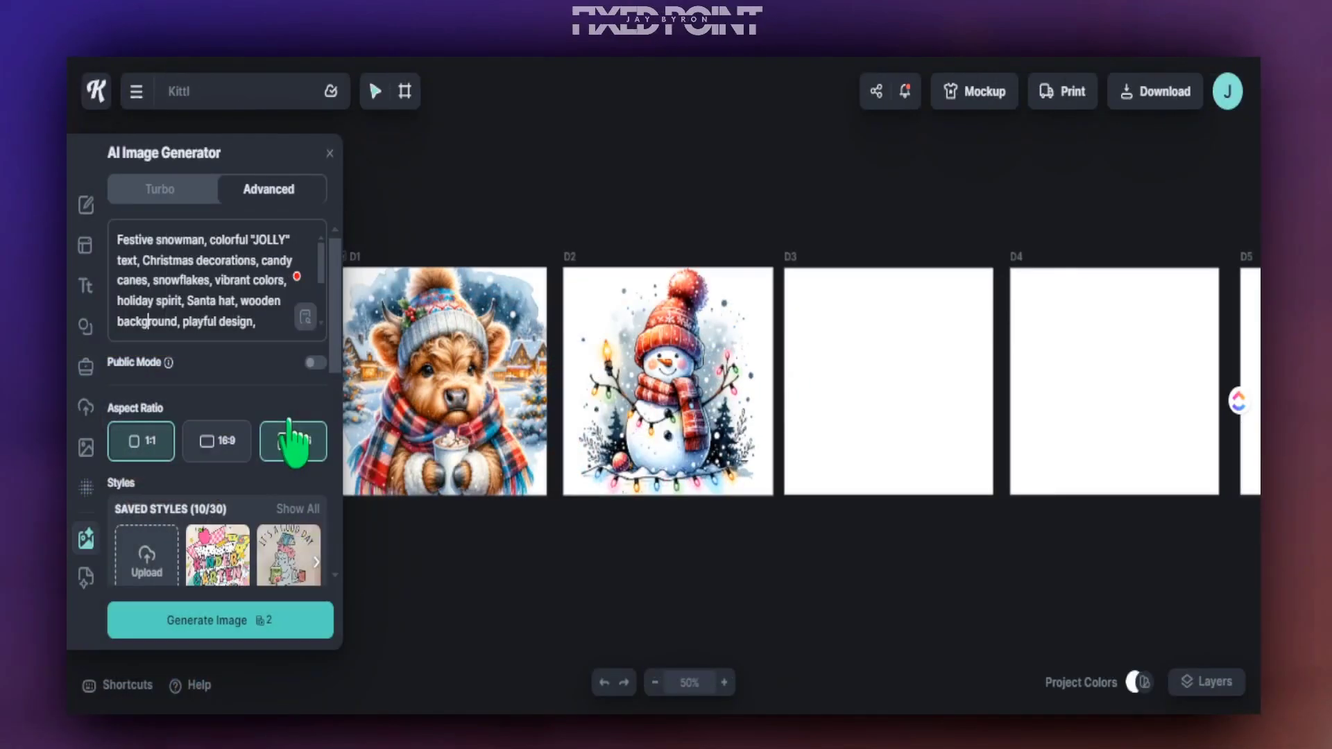
pyautogui.scroll(-7, 267, 485)
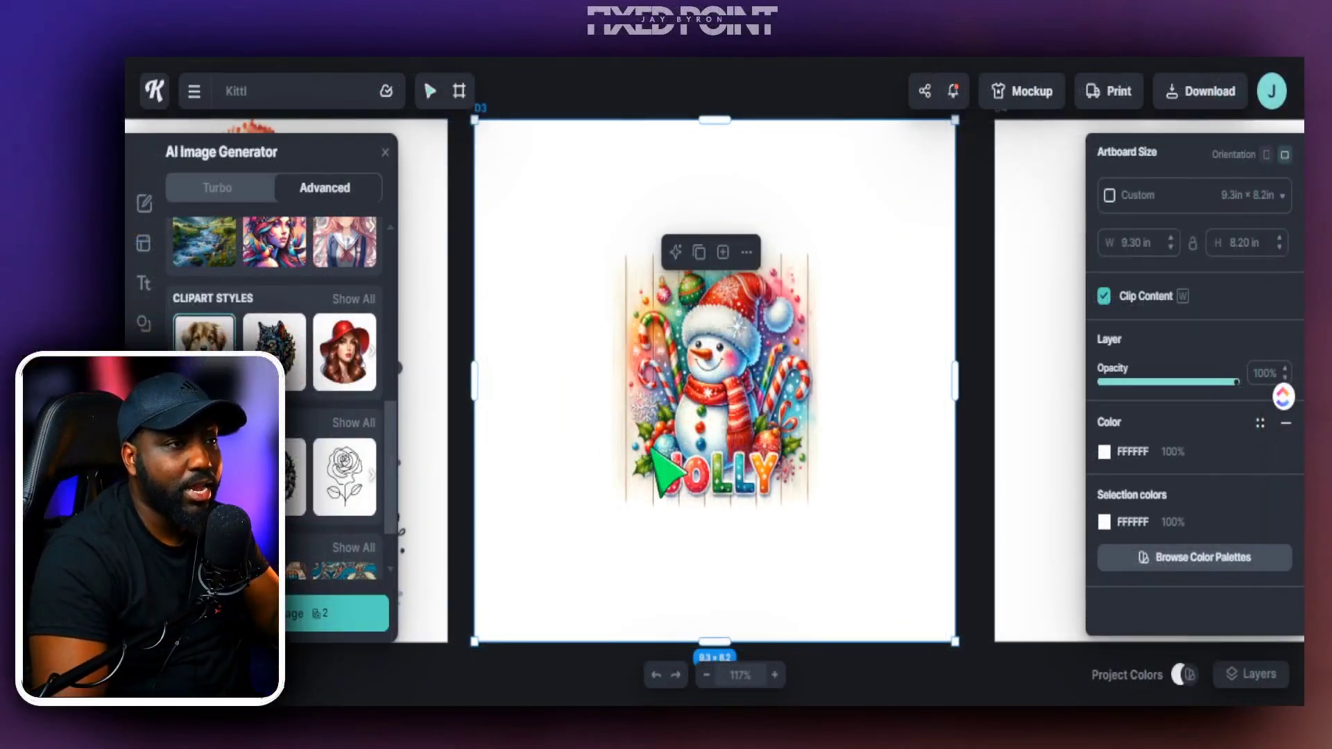
# - Position the JOLLY snowman image on artboard D3 and enlarge it to about 7.73 in wide, roughly centred
pyautogui.moveTo(653, 449); pyautogui.dragTo(515, 325)
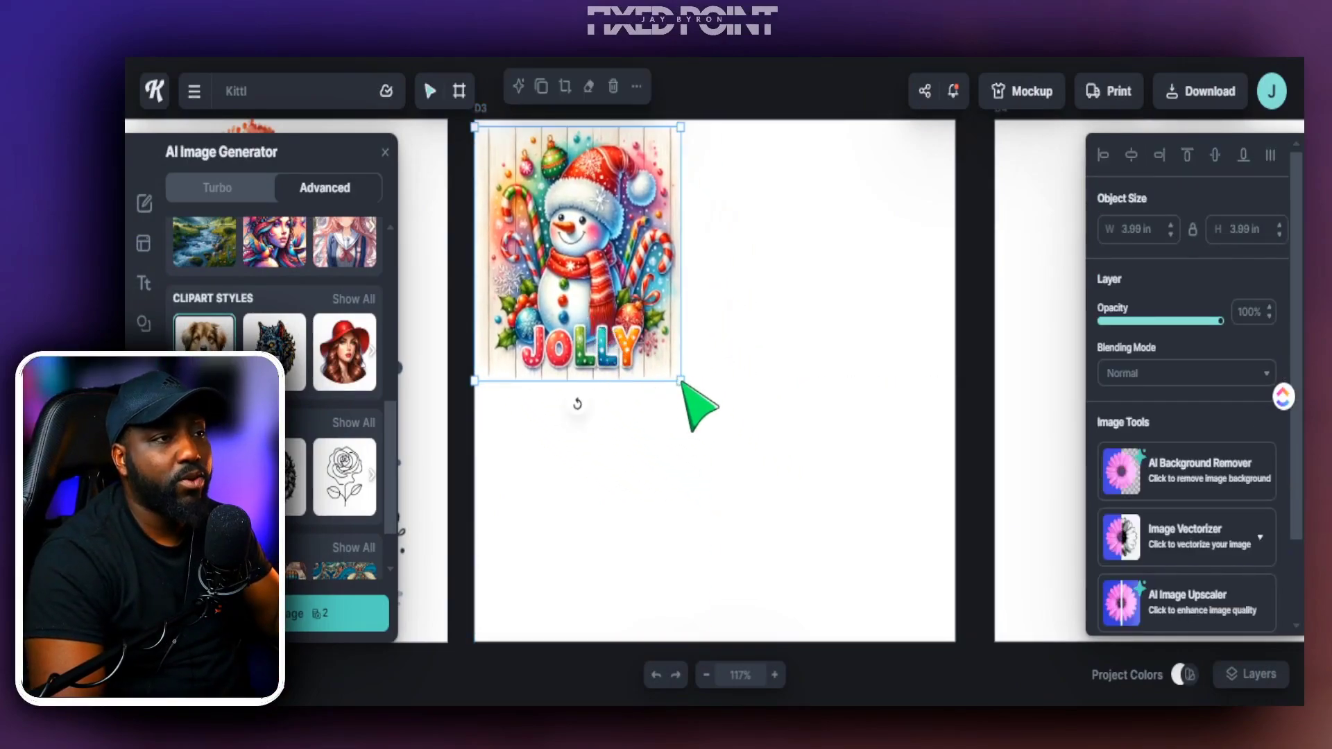
pyautogui.moveTo(681, 381); pyautogui.dragTo(889, 626)
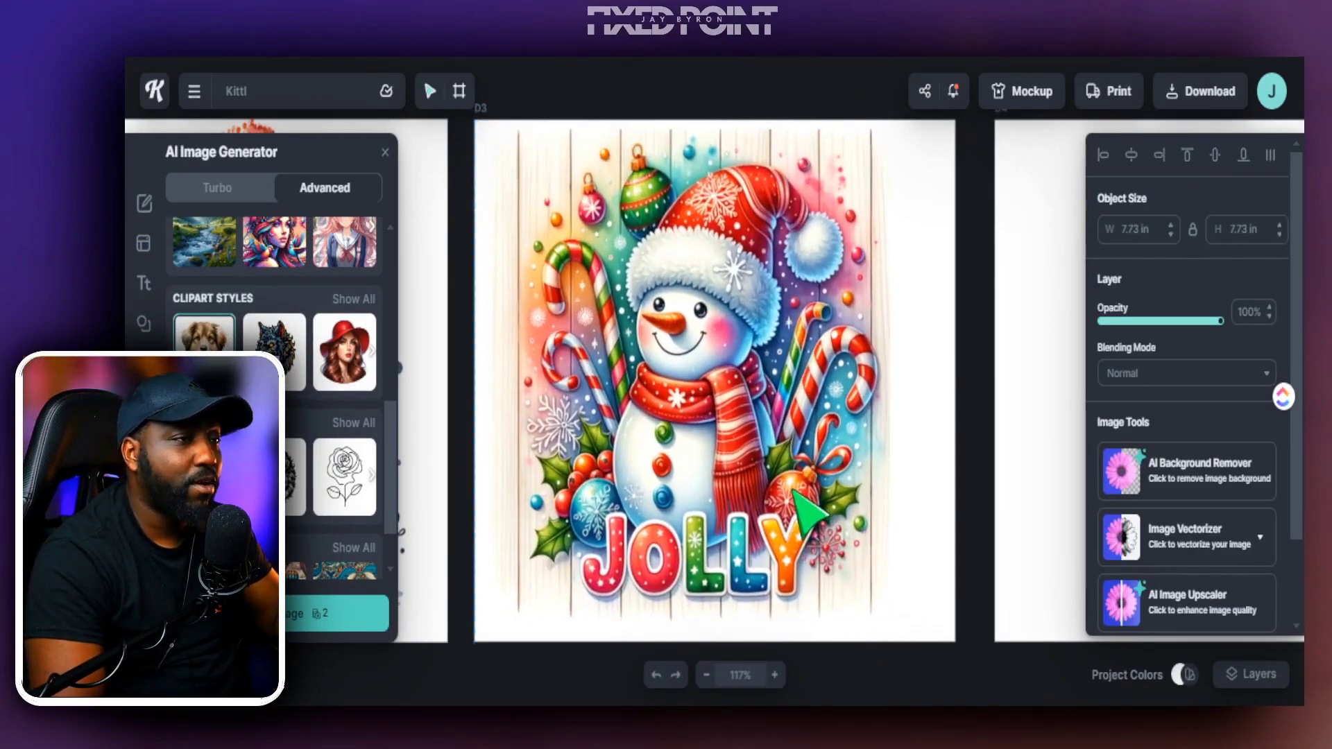
pyautogui.moveTo(799, 492); pyautogui.dragTo(806, 491)
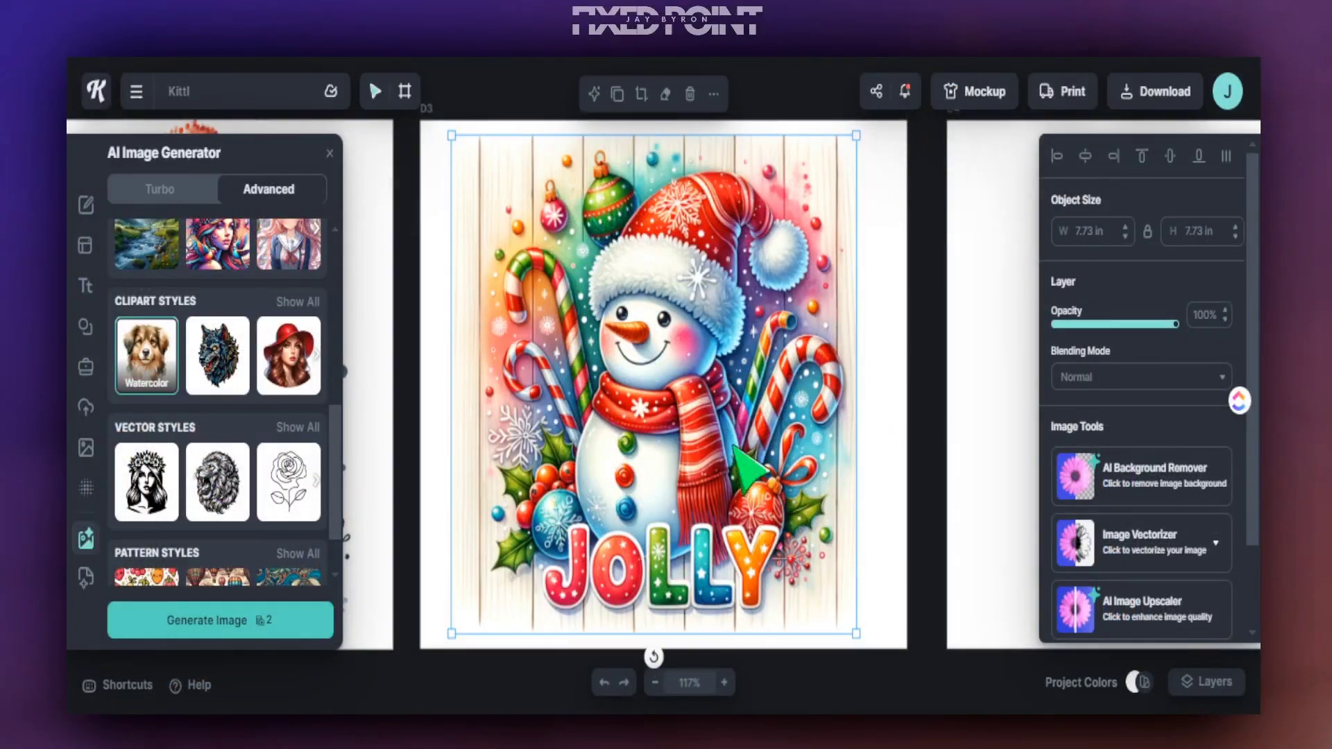
# - Enlarge the JOLLY snowman image on artboard D3 to about 8.20 in wide so it fills the artboard's height
pyautogui.moveTo(452, 135); pyautogui.dragTo(439, 121)
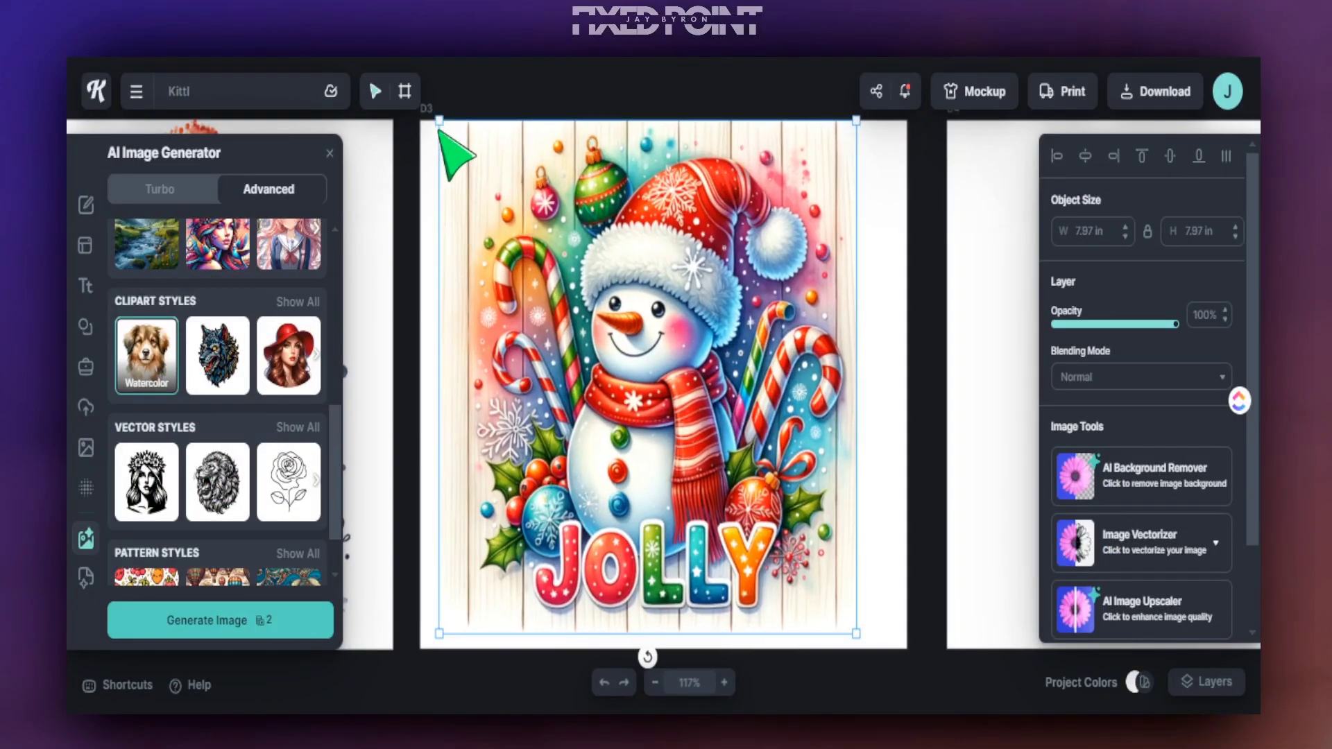
pyautogui.moveTo(856, 634); pyautogui.dragTo(868, 647)
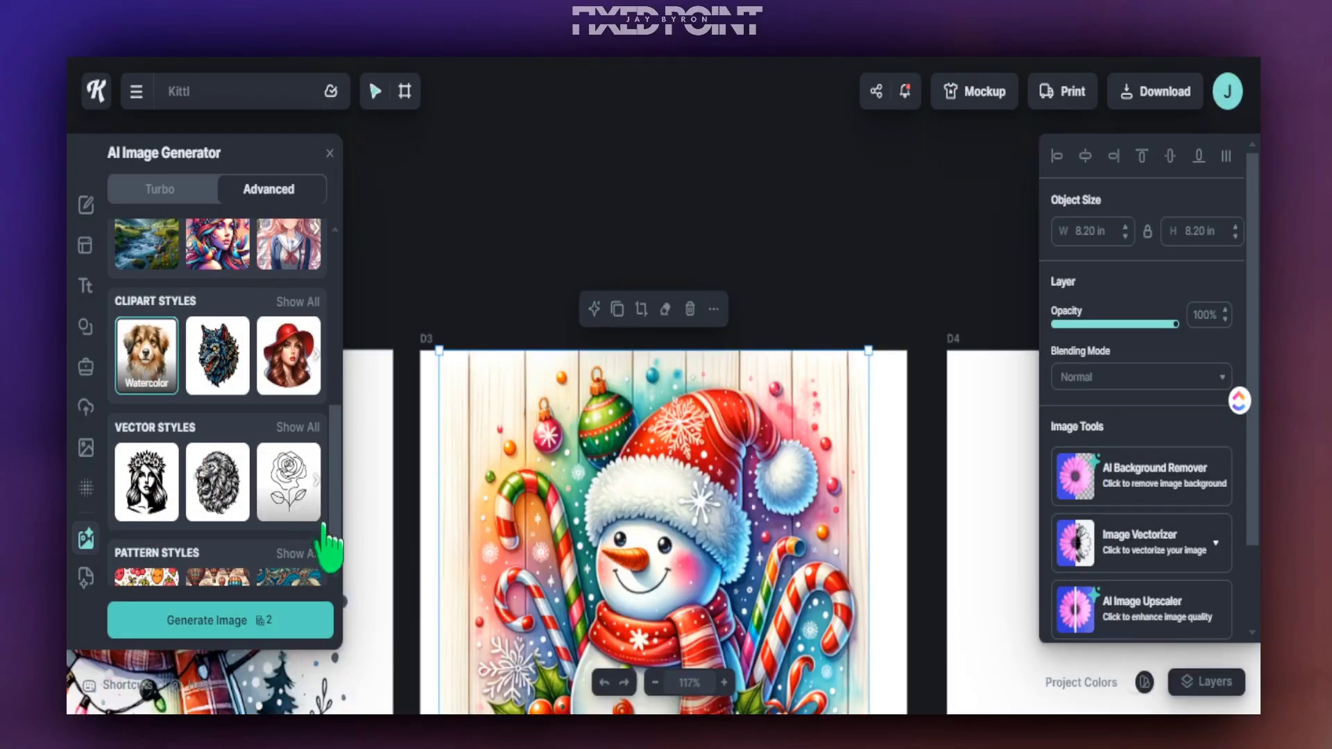
pyautogui.scroll(5, 279, 239)
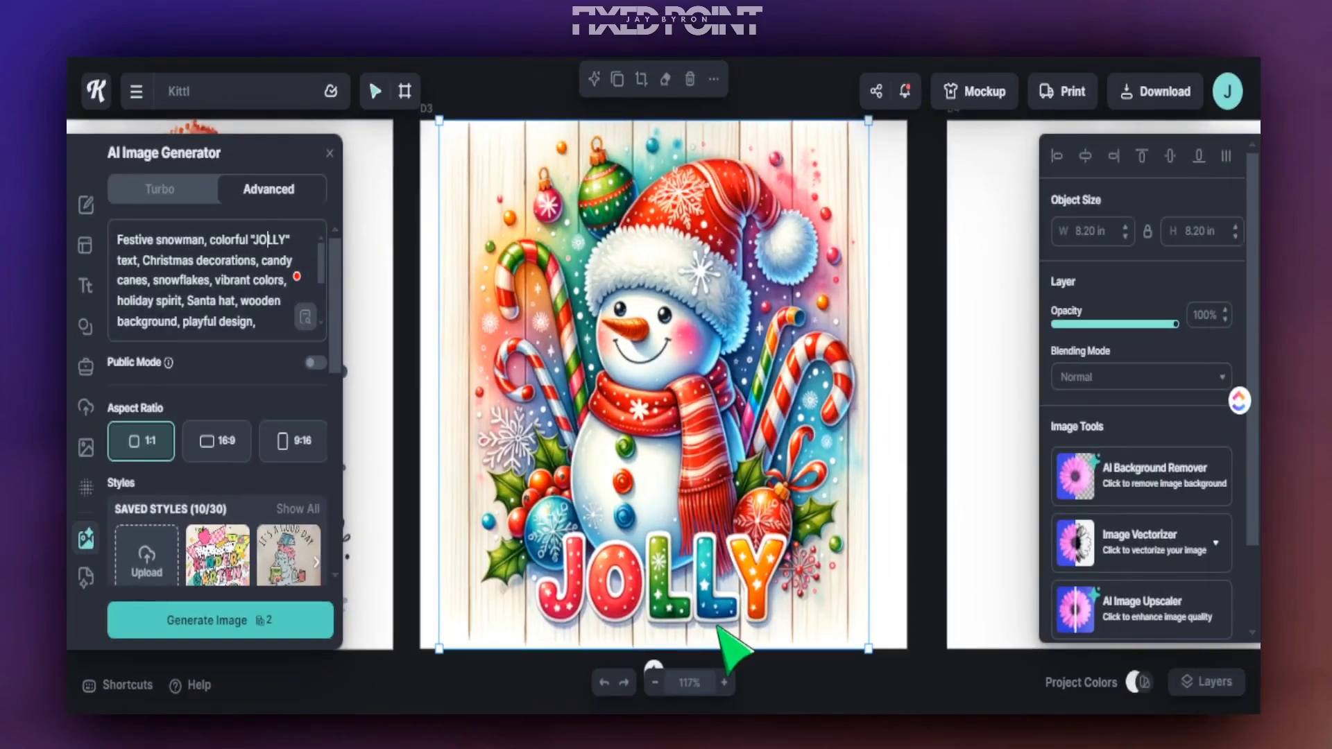
pyautogui.scroll(4, 728, 644)
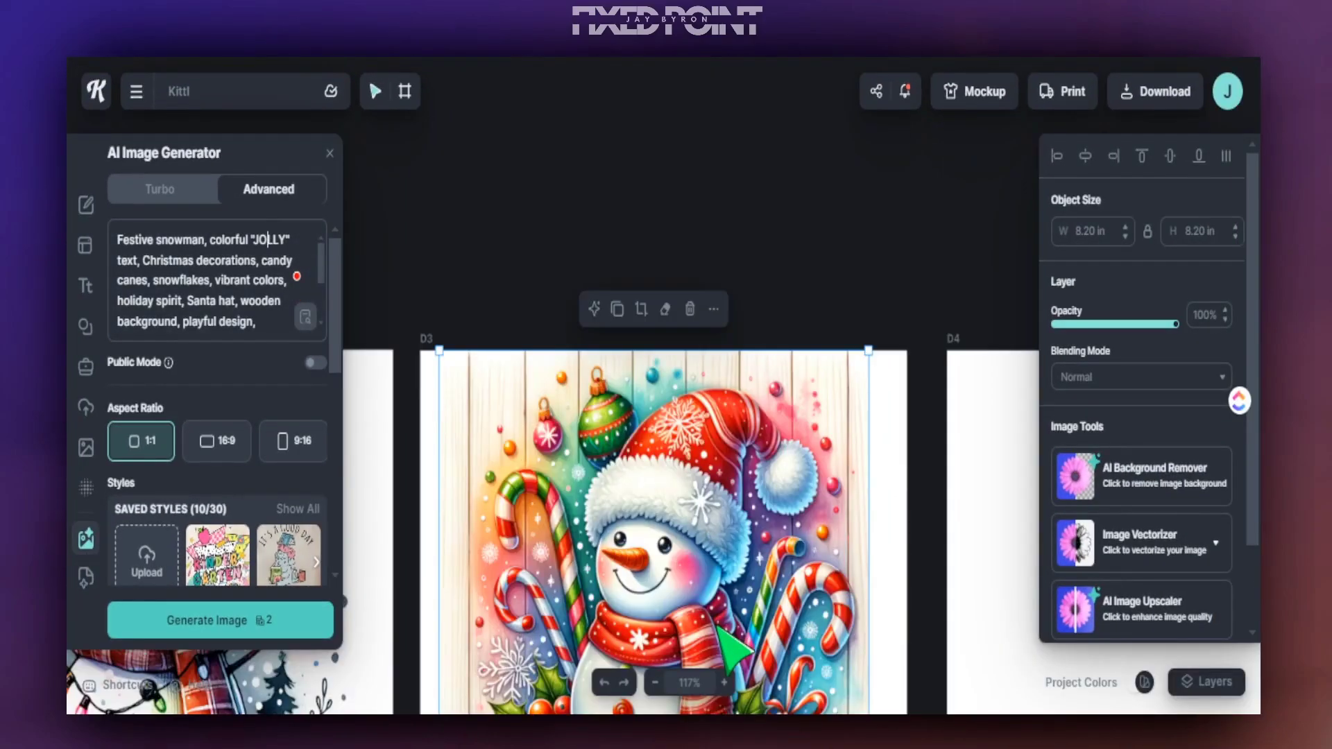
pyautogui.scroll(-8, 725, 634)
pyautogui.scroll(4, 724, 555)
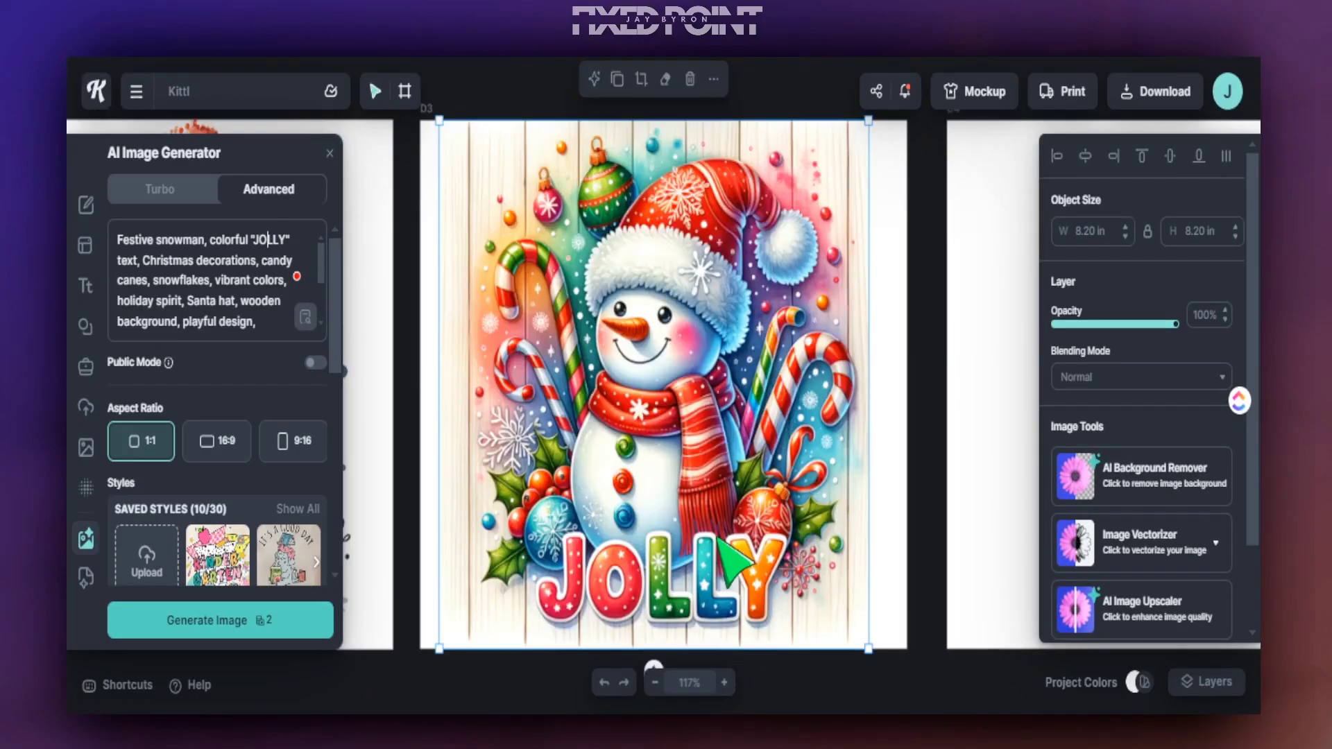
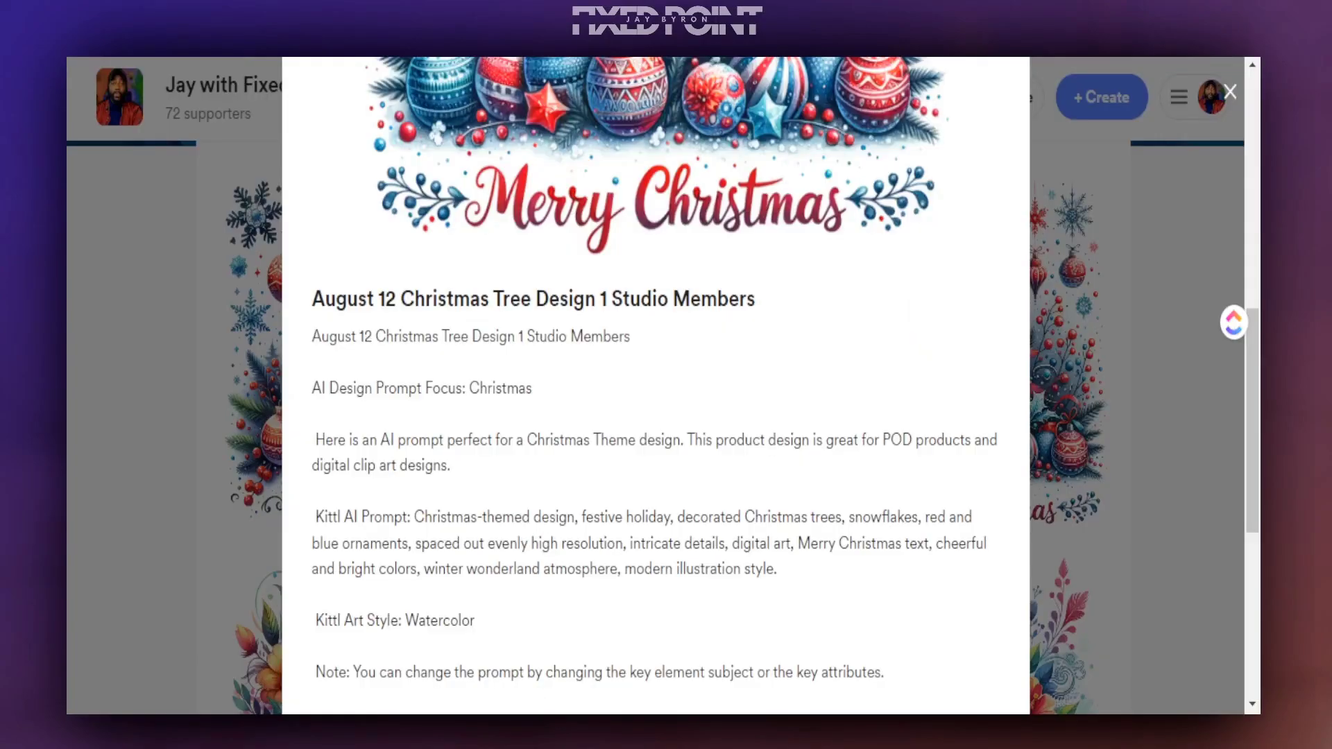
# - Review the "August 12 Christmas Tree Design 1" post on the prompt page and copy its Kittl AI prompt
pyautogui.scroll(8, 714, 387)
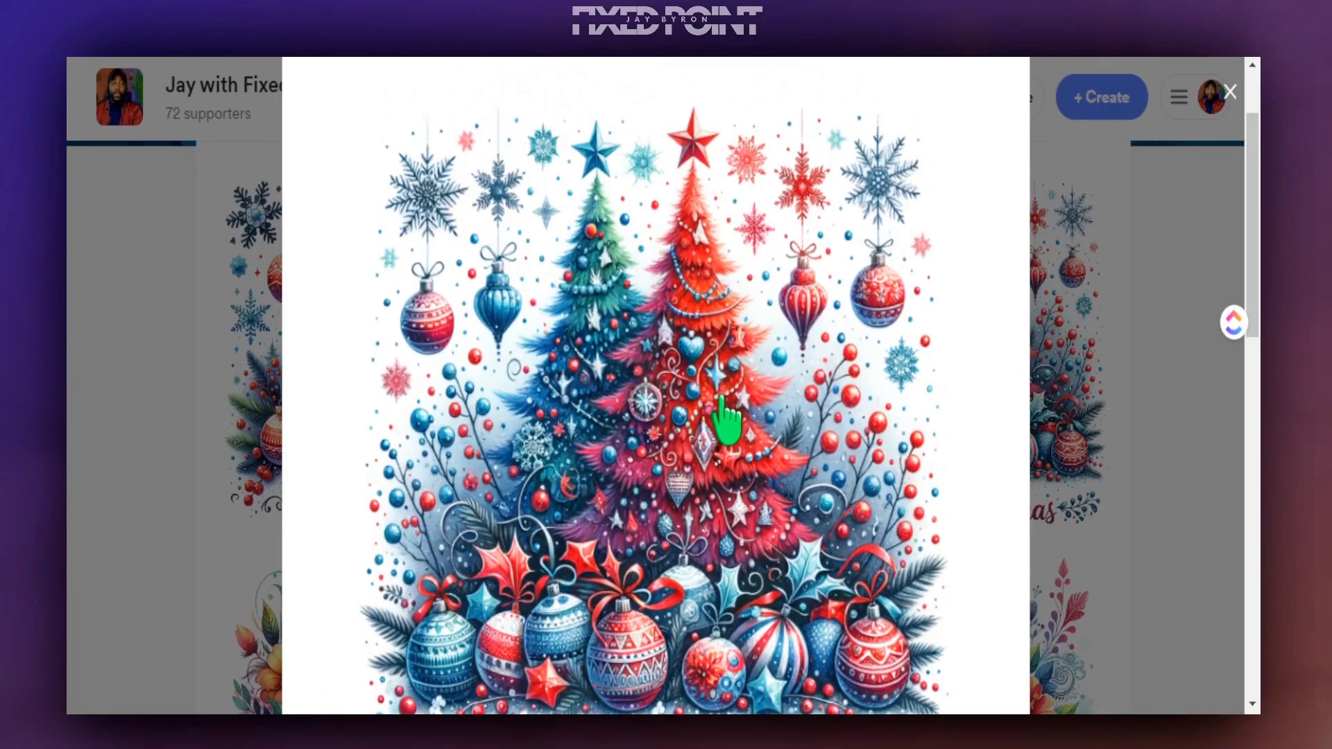
pyautogui.scroll(-5, 725, 416)
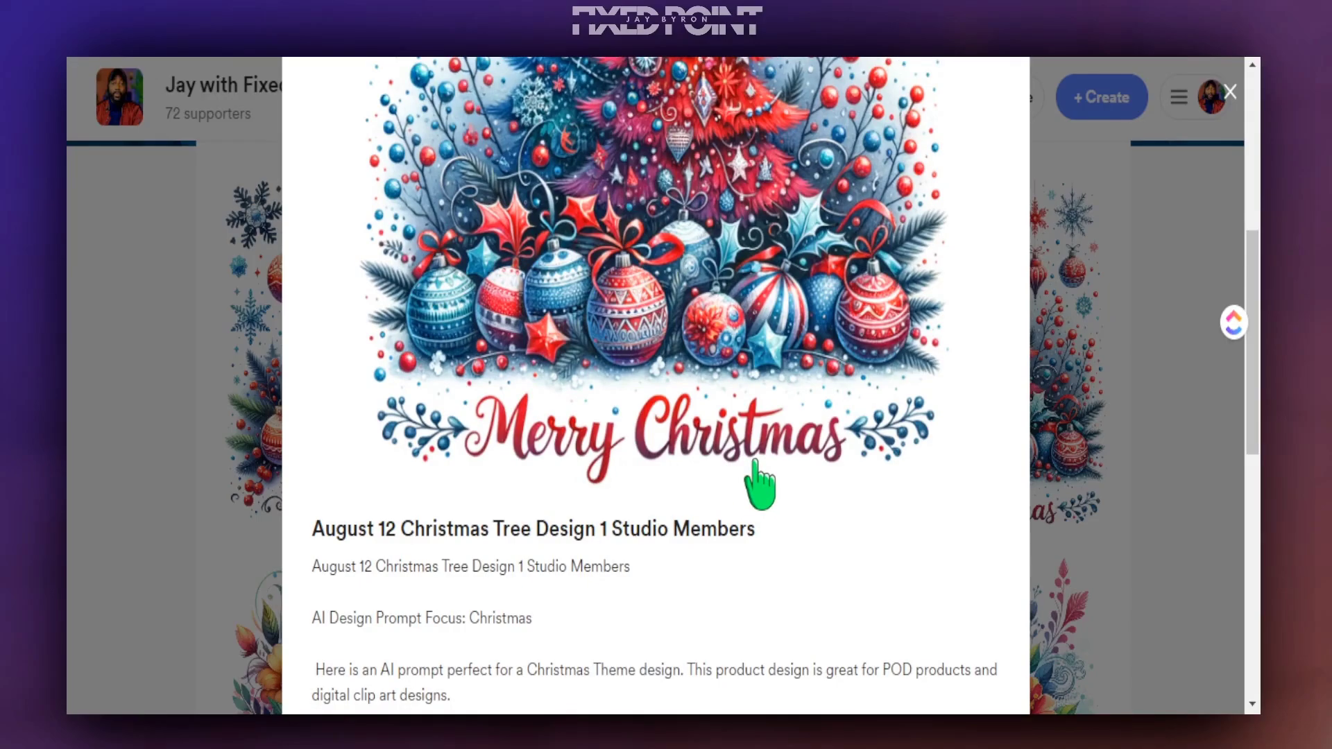
pyautogui.scroll(3, 760, 485)
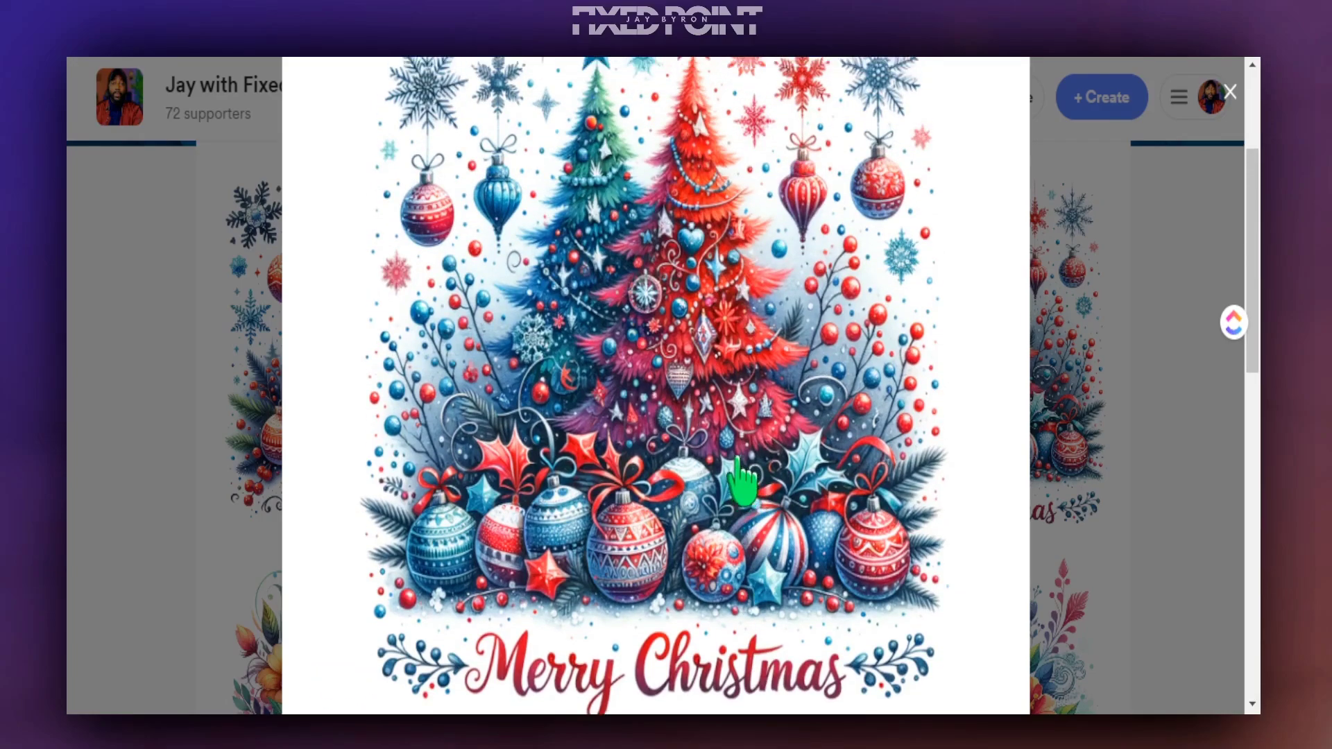
pyautogui.scroll(-4, 734, 476)
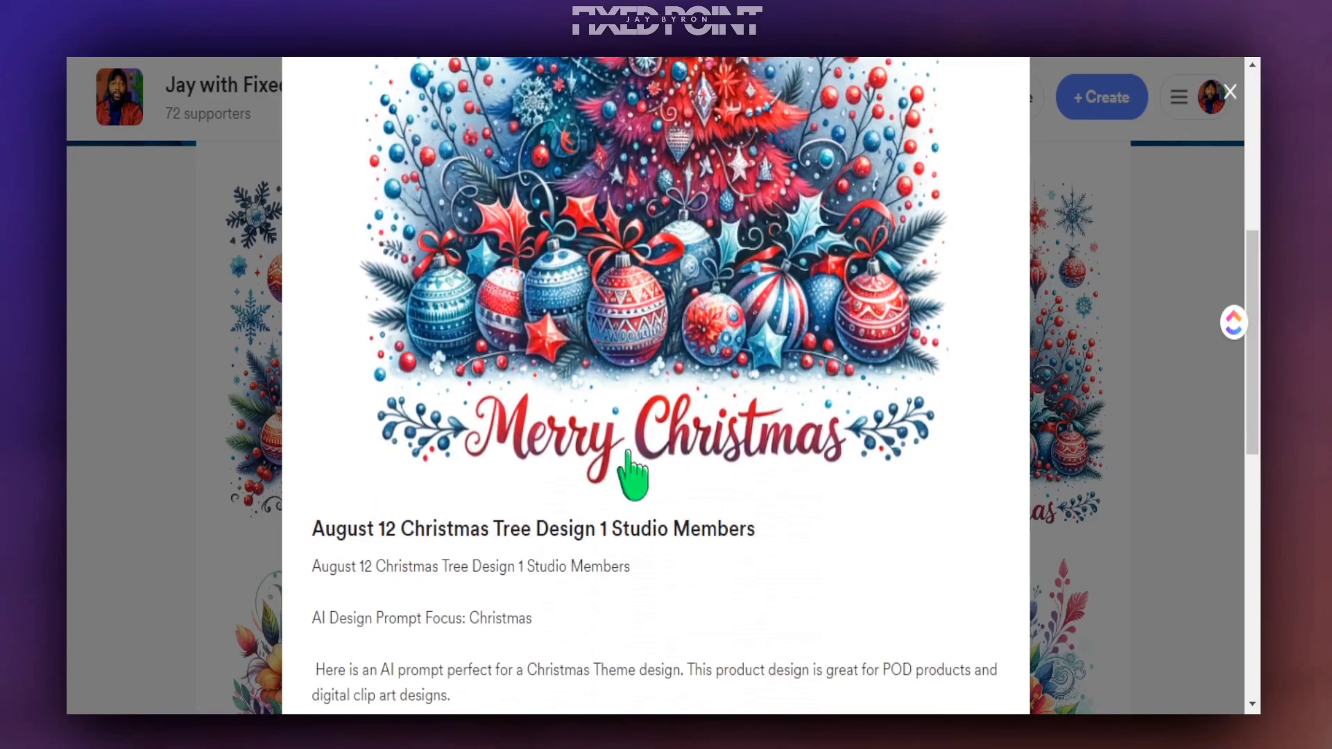
pyautogui.moveTo(347, 527); pyautogui.dragTo(658, 541)
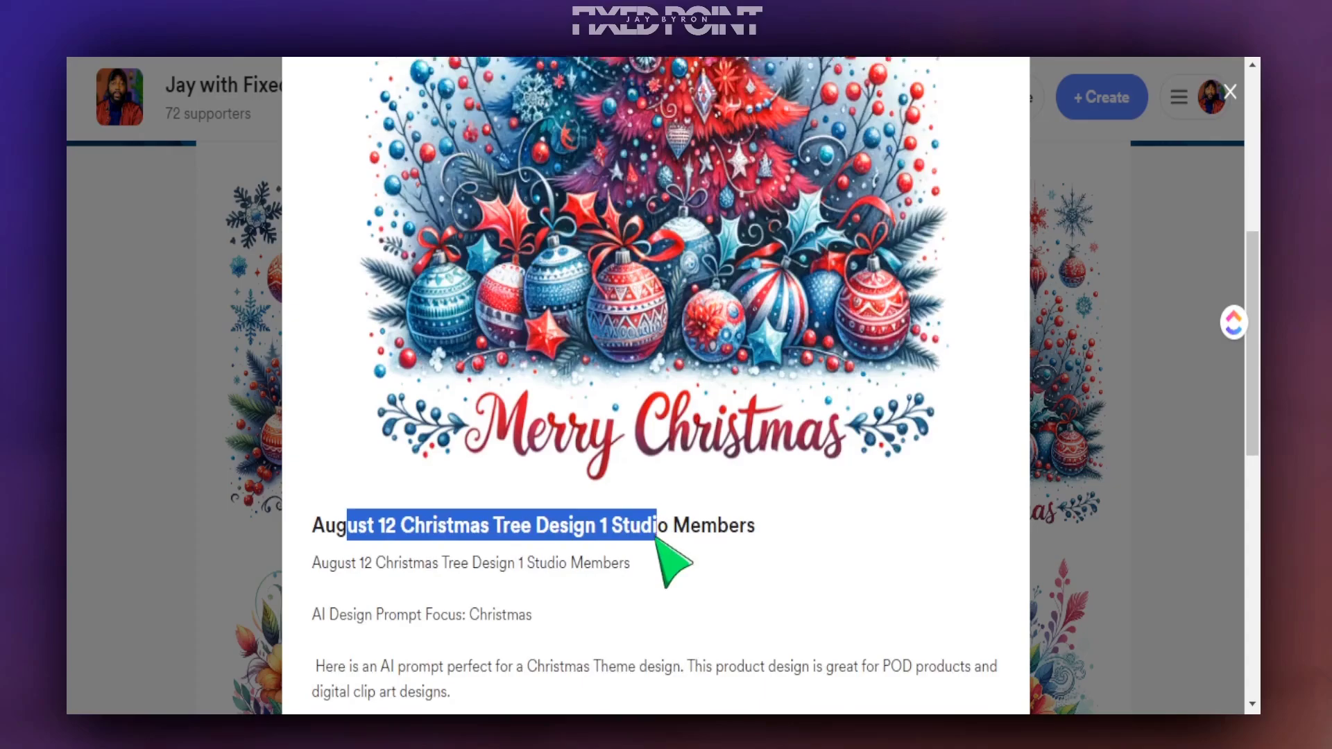
pyautogui.scroll(-3, 657, 541)
pyautogui.moveTo(777, 571); pyautogui.dragTo(418, 524)
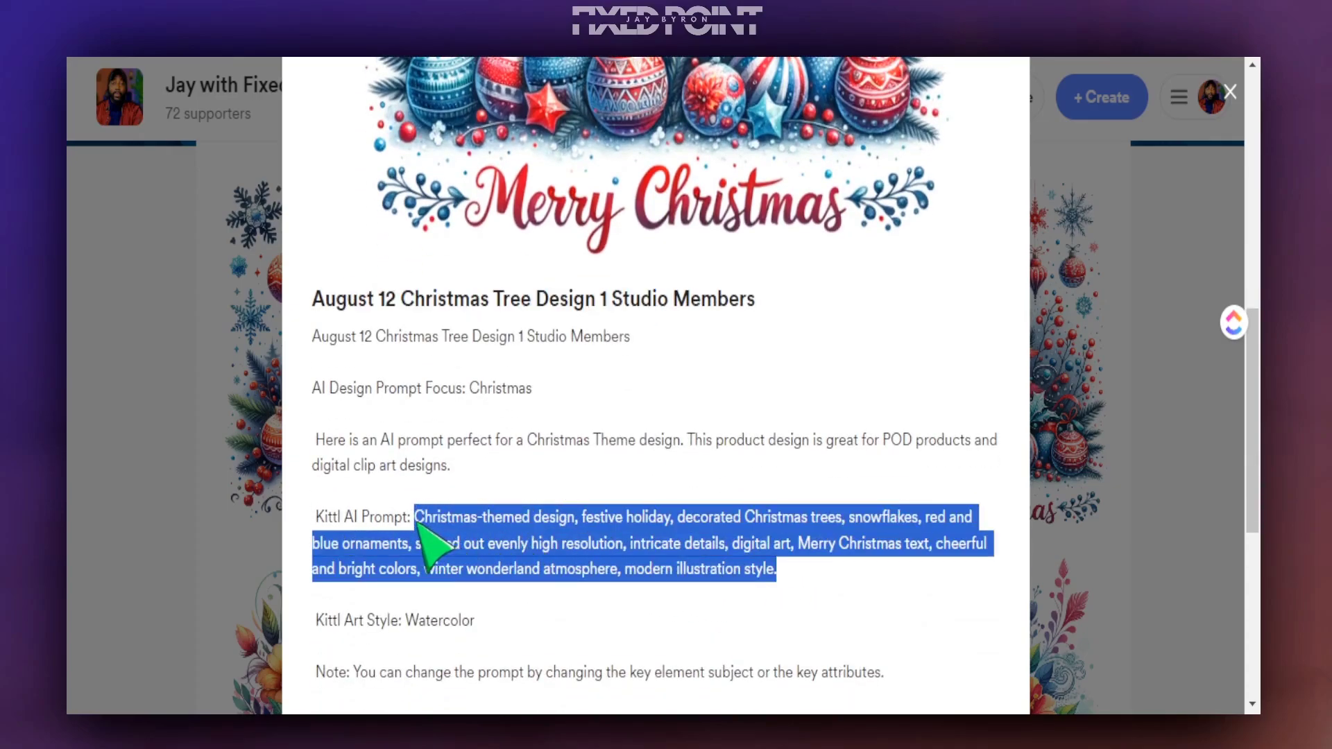
pyautogui.scroll(8, 556, 476)
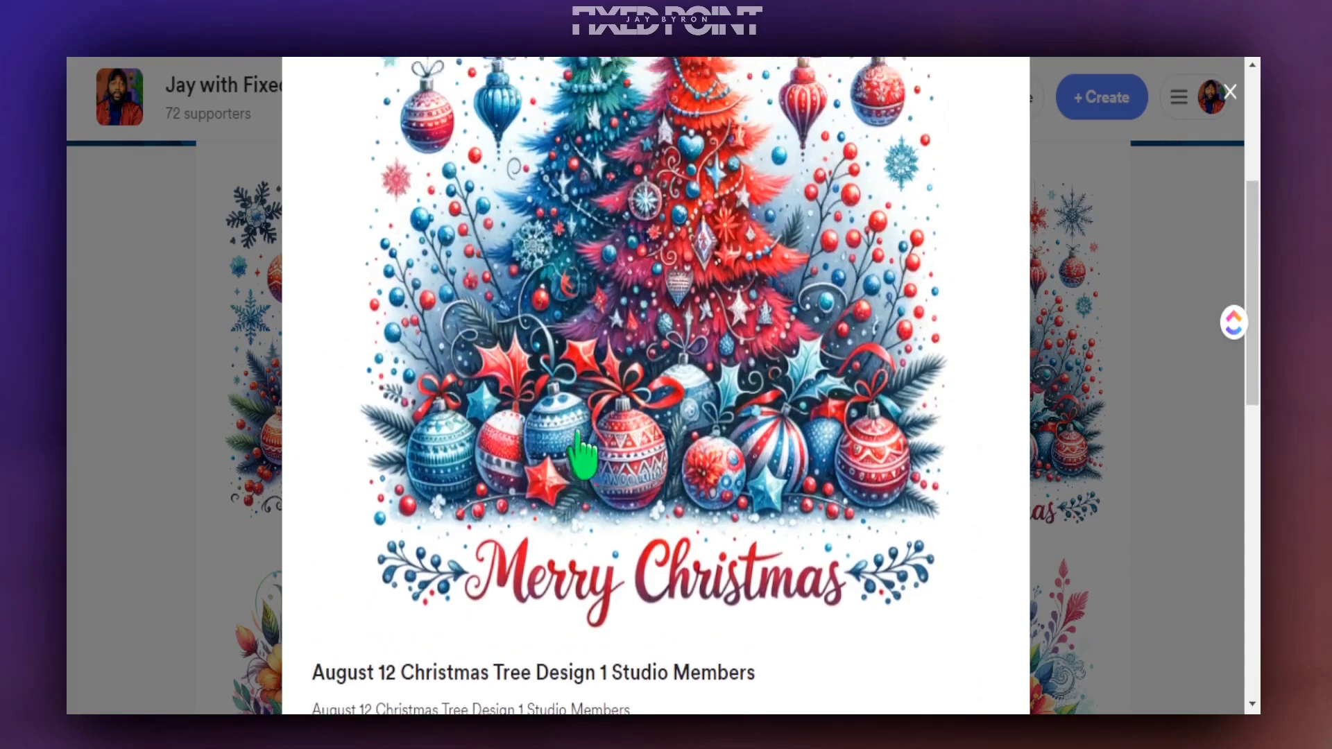
pyautogui.scroll(-9, 583, 454)
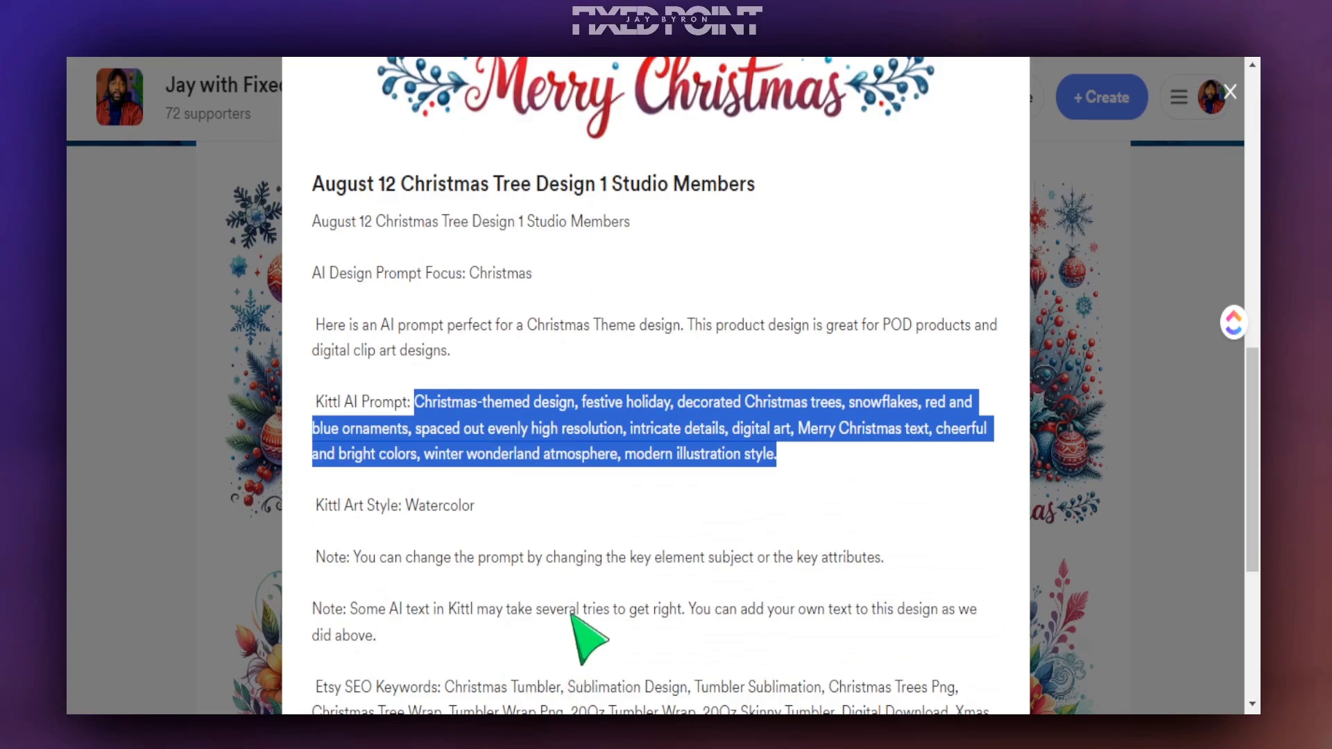
pyautogui.scroll(5, 583, 607)
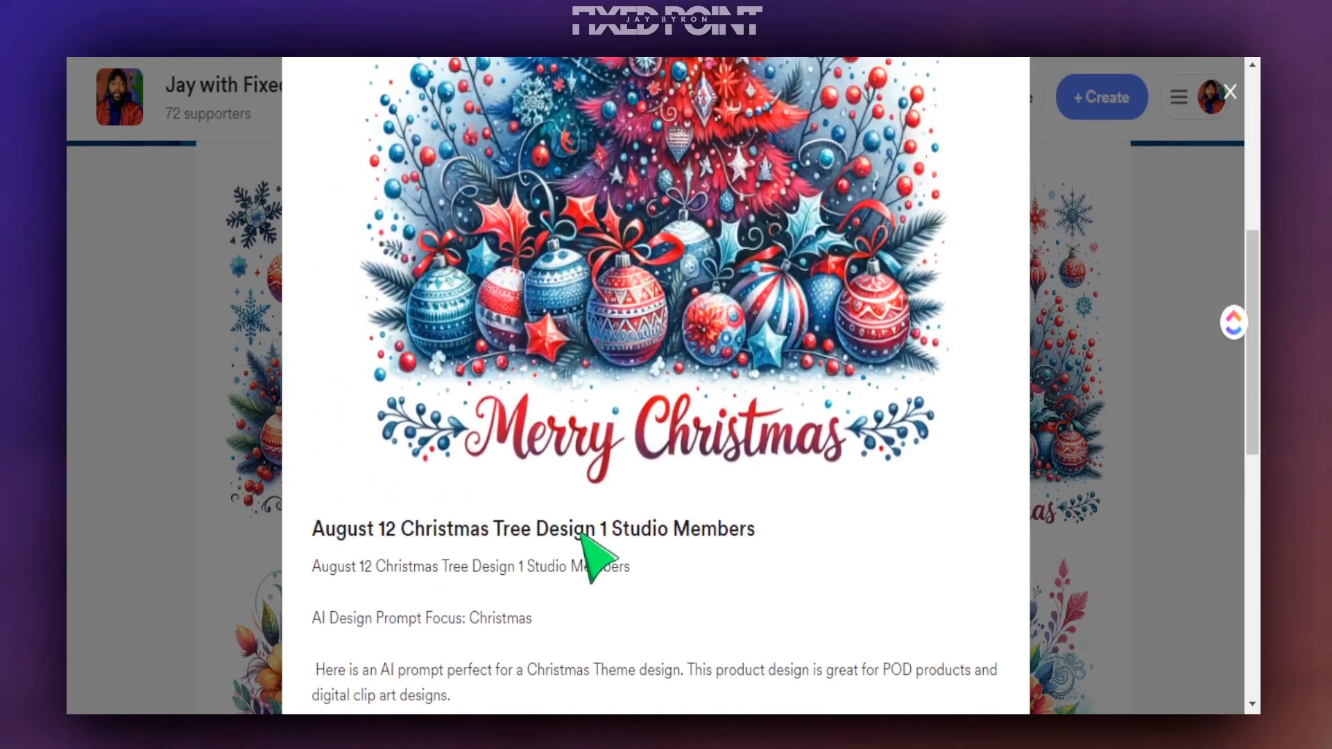
pyautogui.scroll(-3, 667, 559)
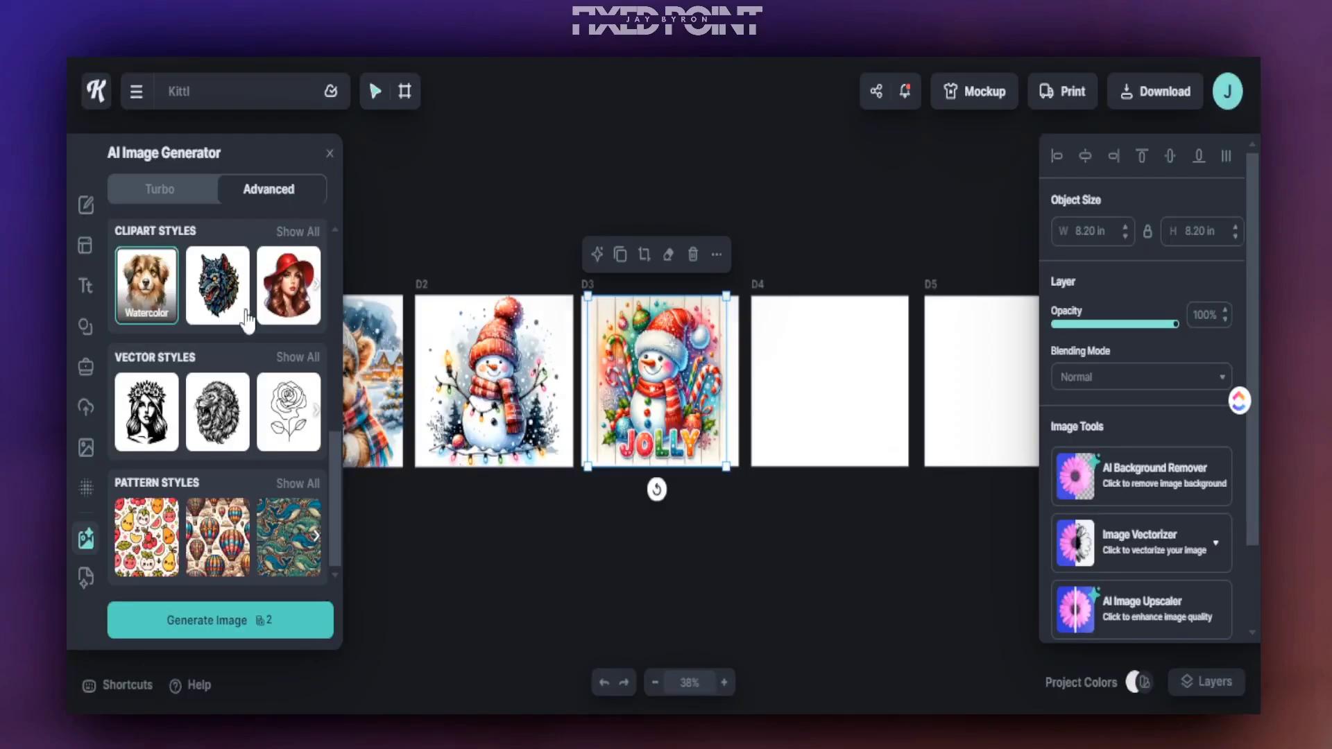
# - In Kittl, replace the JOLLY snowman prompt with the copied "Christmas-themed design, festive holiday, decorated Christmas trees" prompt
pyautogui.click(770, 366)
pyautogui.scroll(5, 208, 377)
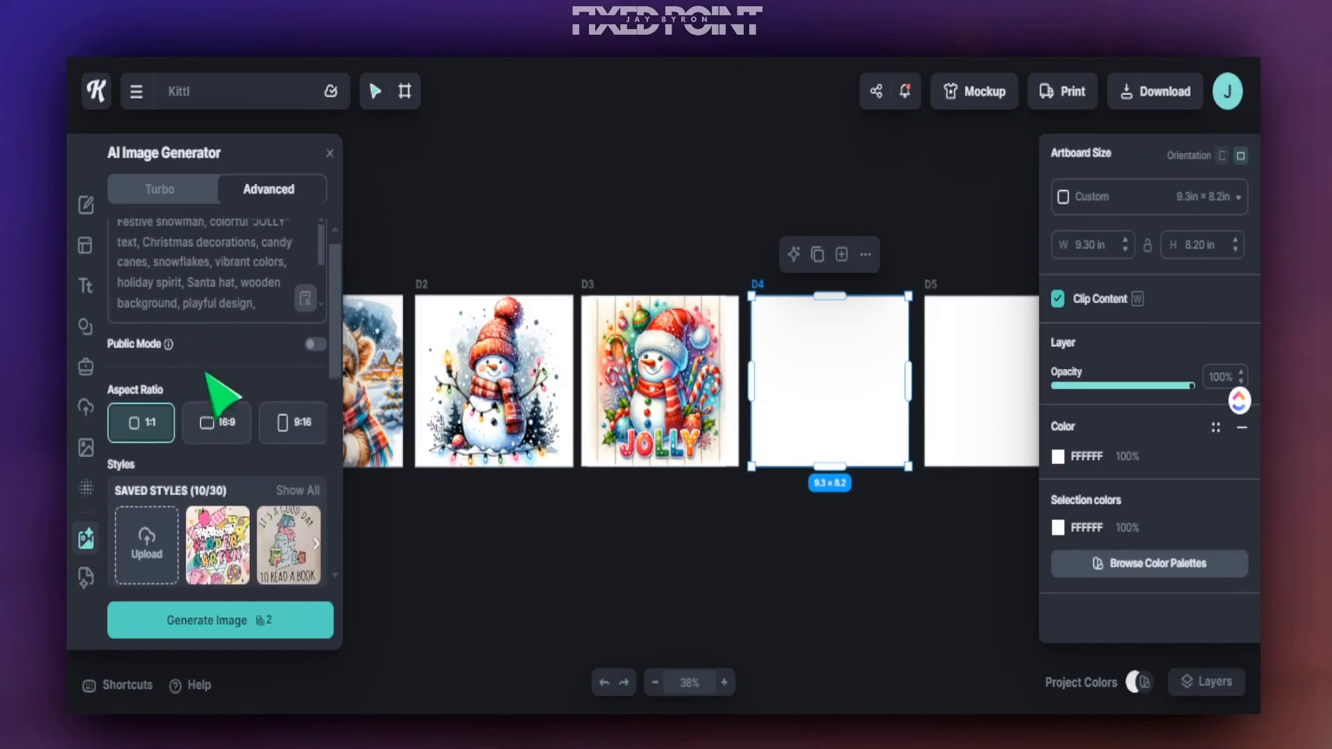
pyautogui.hotkey('ctrl', 'a')
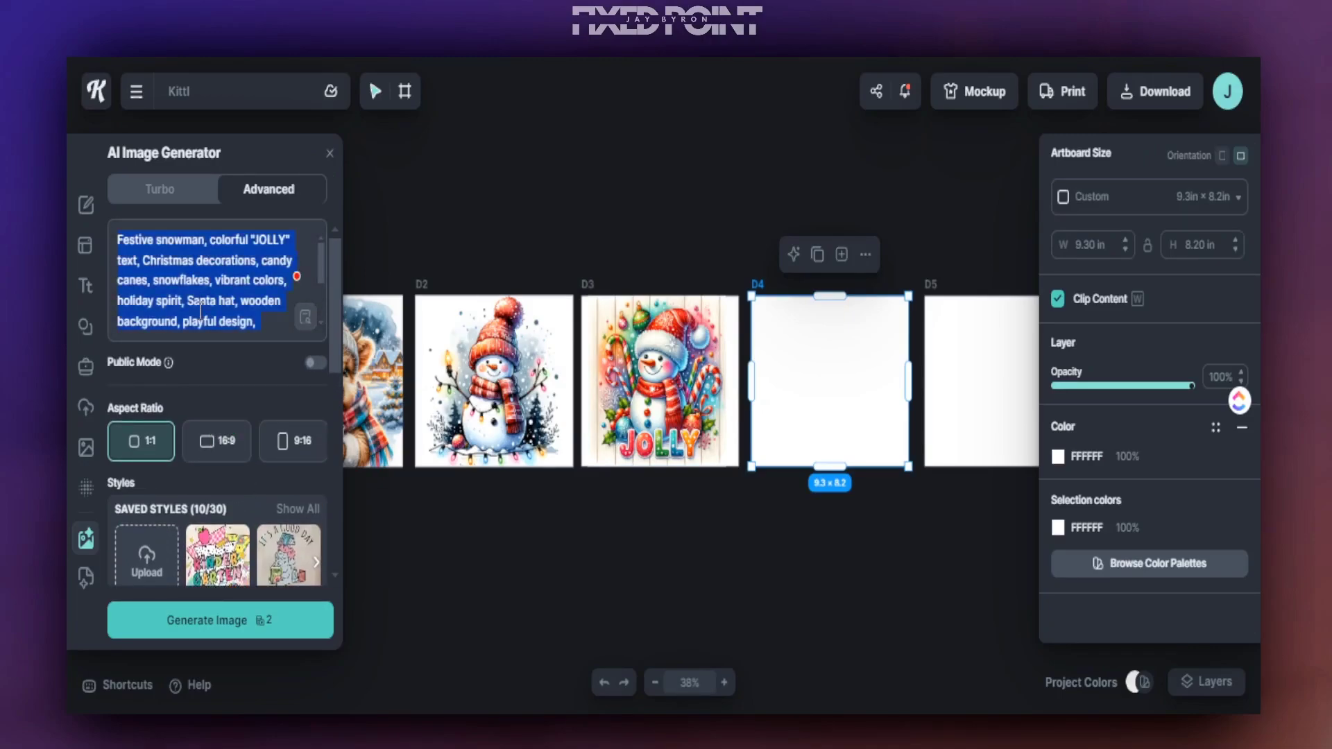
pyautogui.press('BackSpace')
pyautogui.click(652, 403)
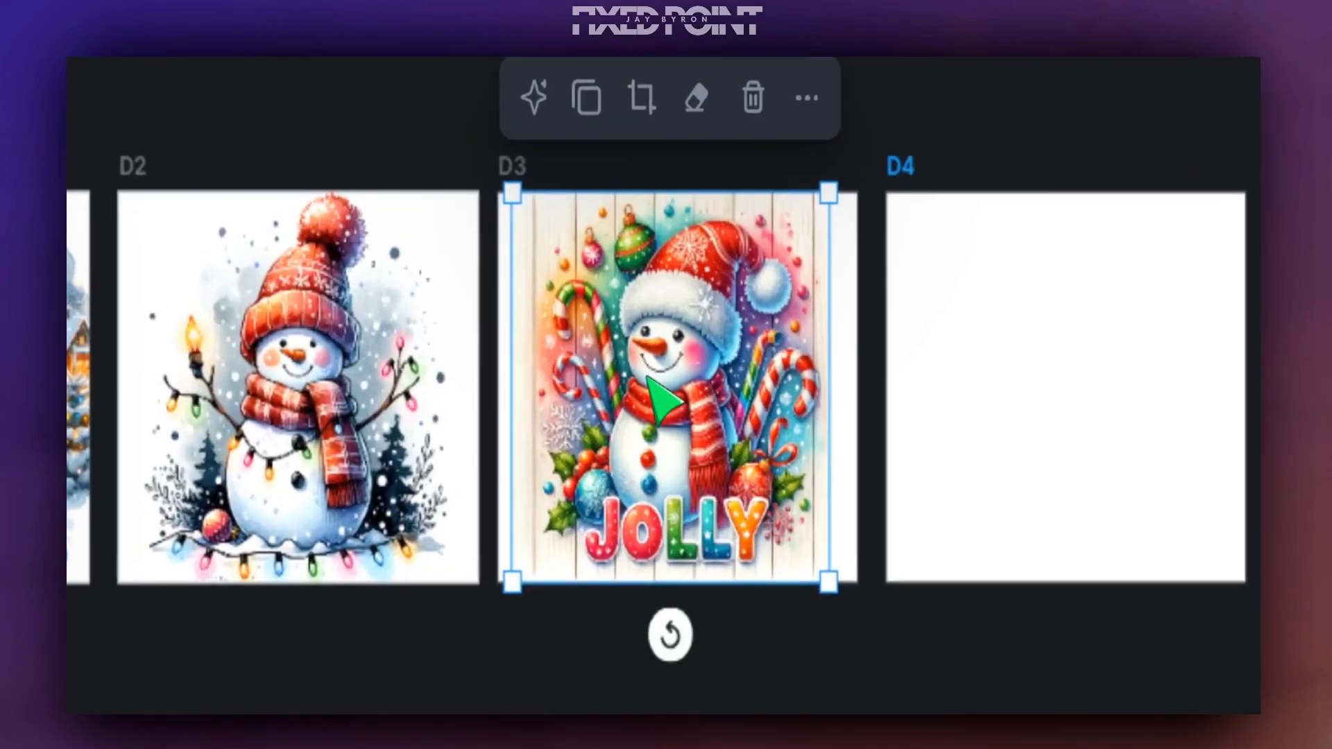
pyautogui.hotkey('ctrl', 'v')
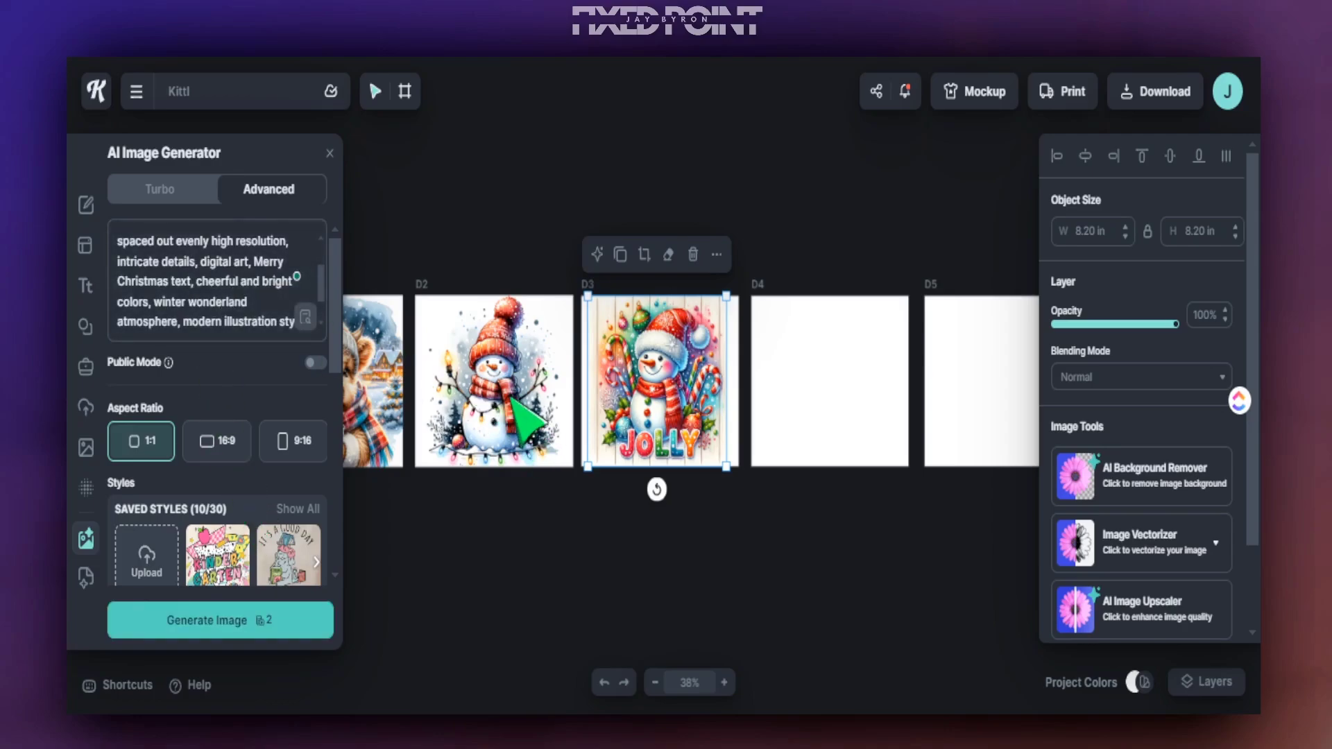
# - Check the recommended art style on the prompt page, then generate the Christmas tree image in Kittl's Watercolor style
pyautogui.scroll(-3, 201, 431)
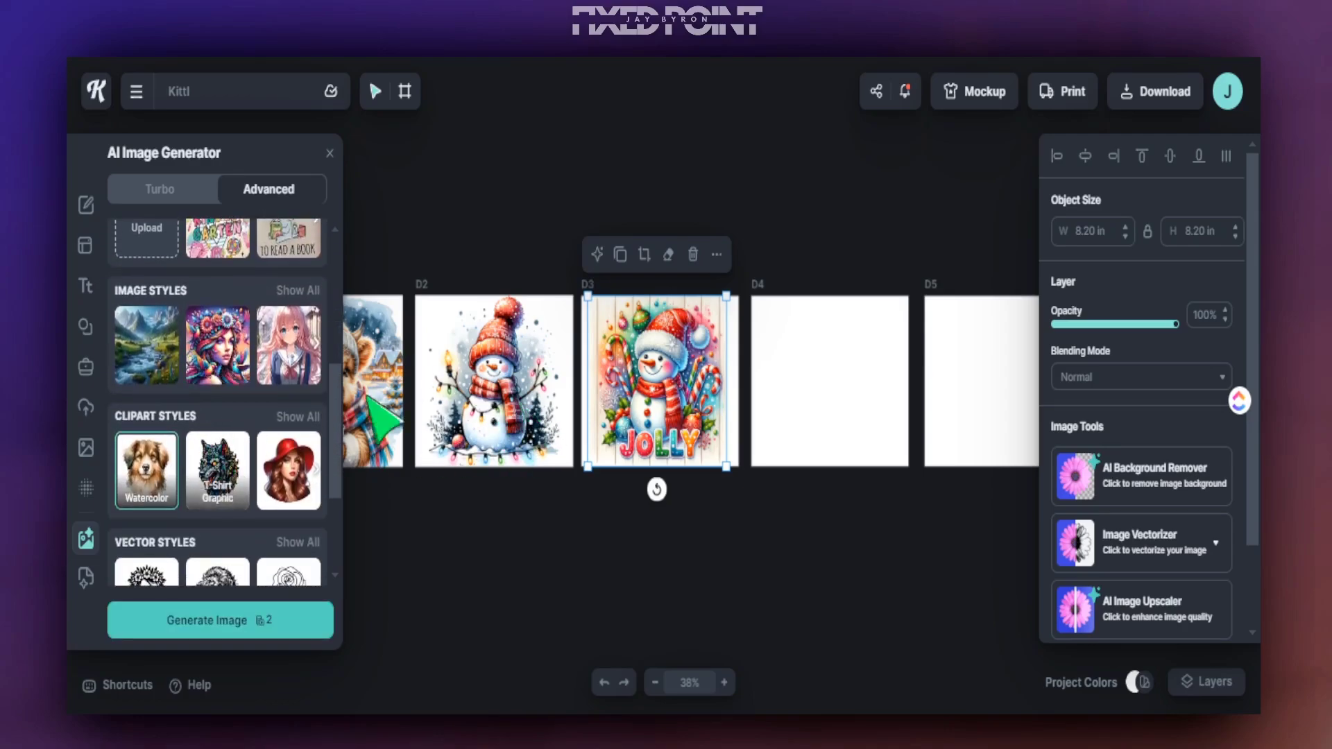
pyautogui.hotkey('alt', 'Tab')
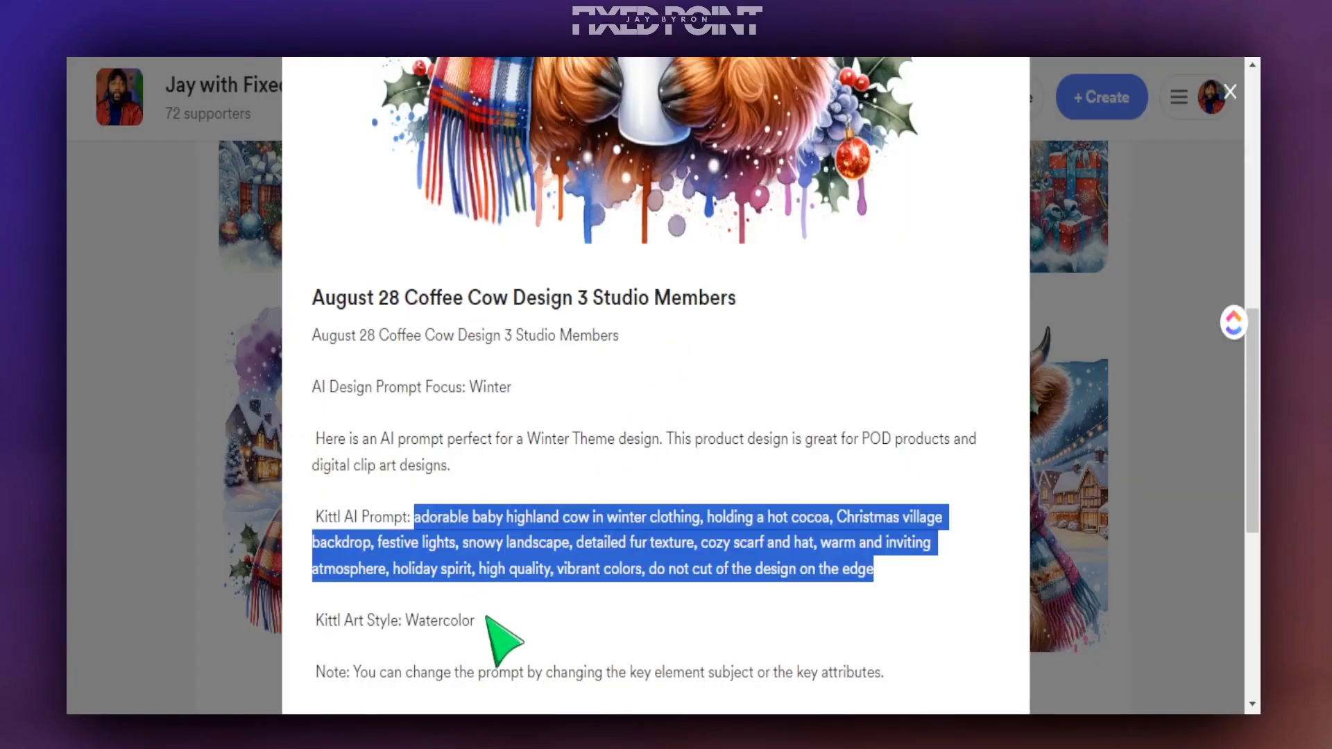
pyautogui.moveTo(478, 620); pyautogui.dragTo(390, 619)
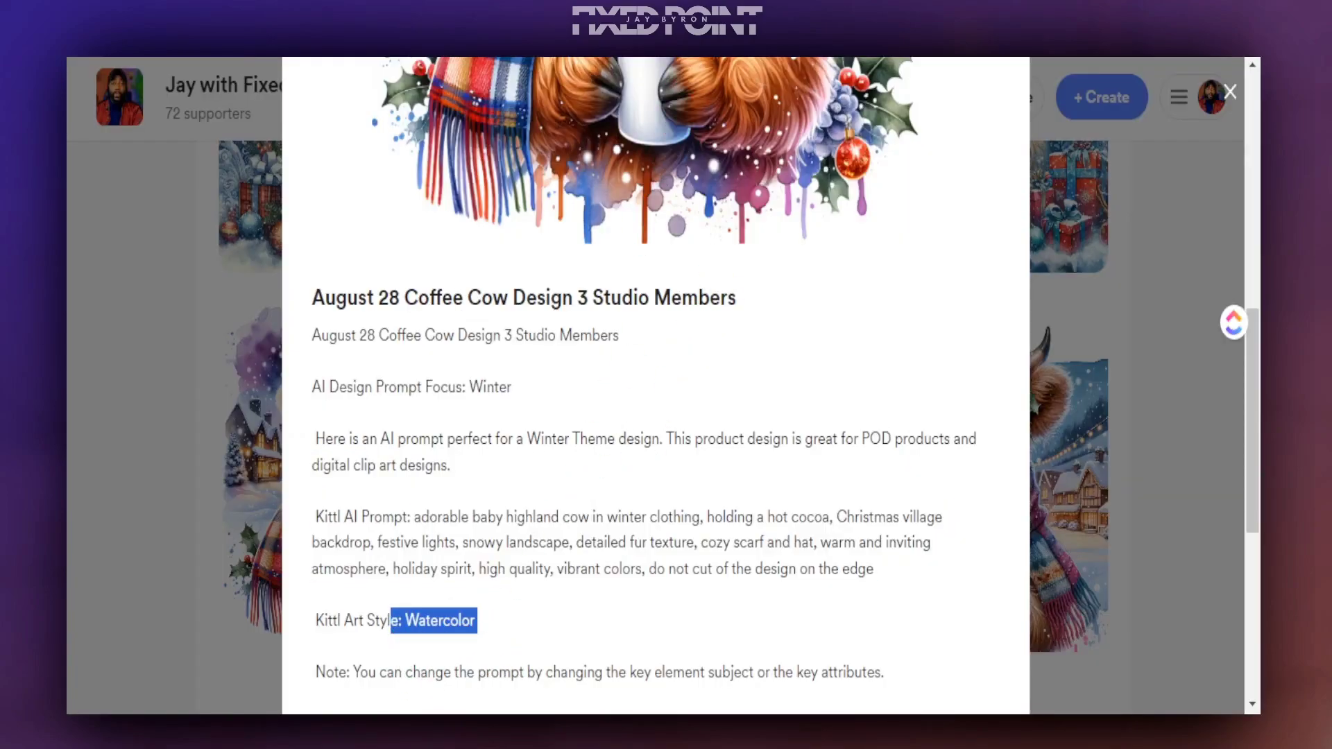
pyautogui.hotkey('alt', 'Tab')
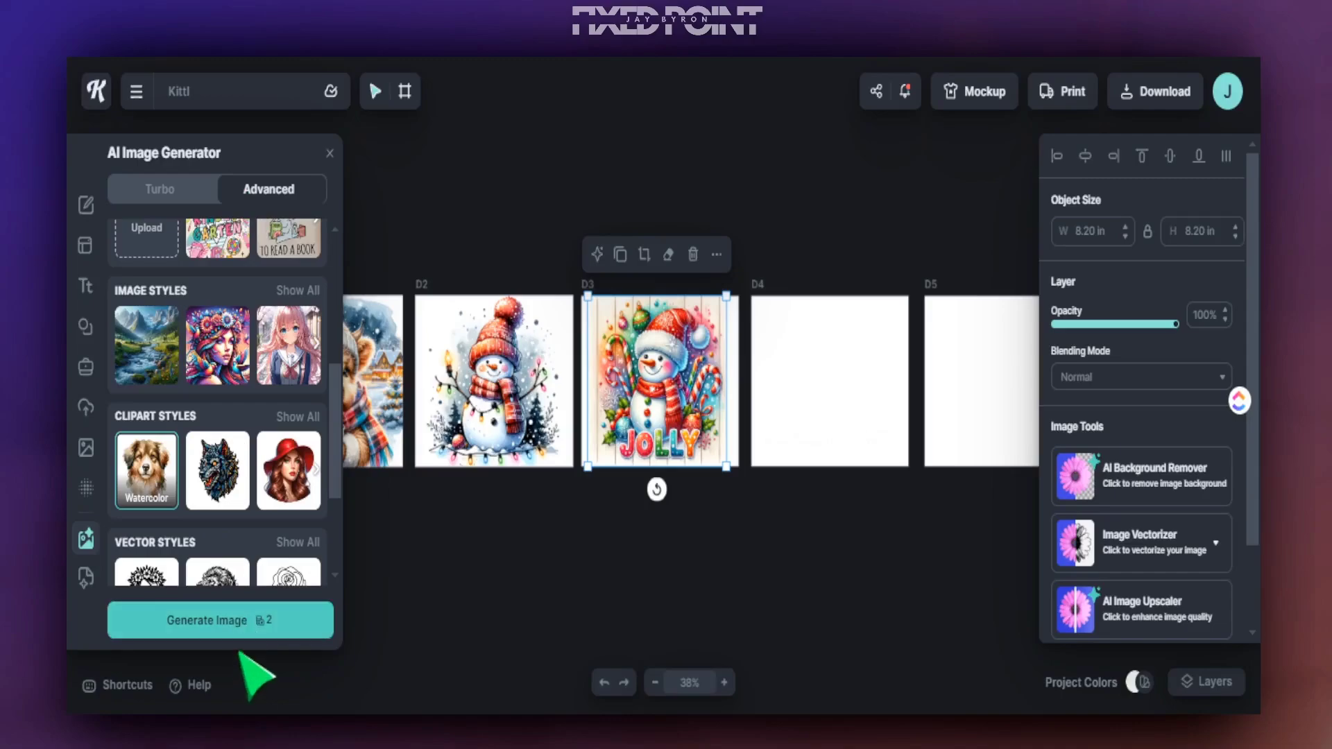
pyautogui.click(242, 628)
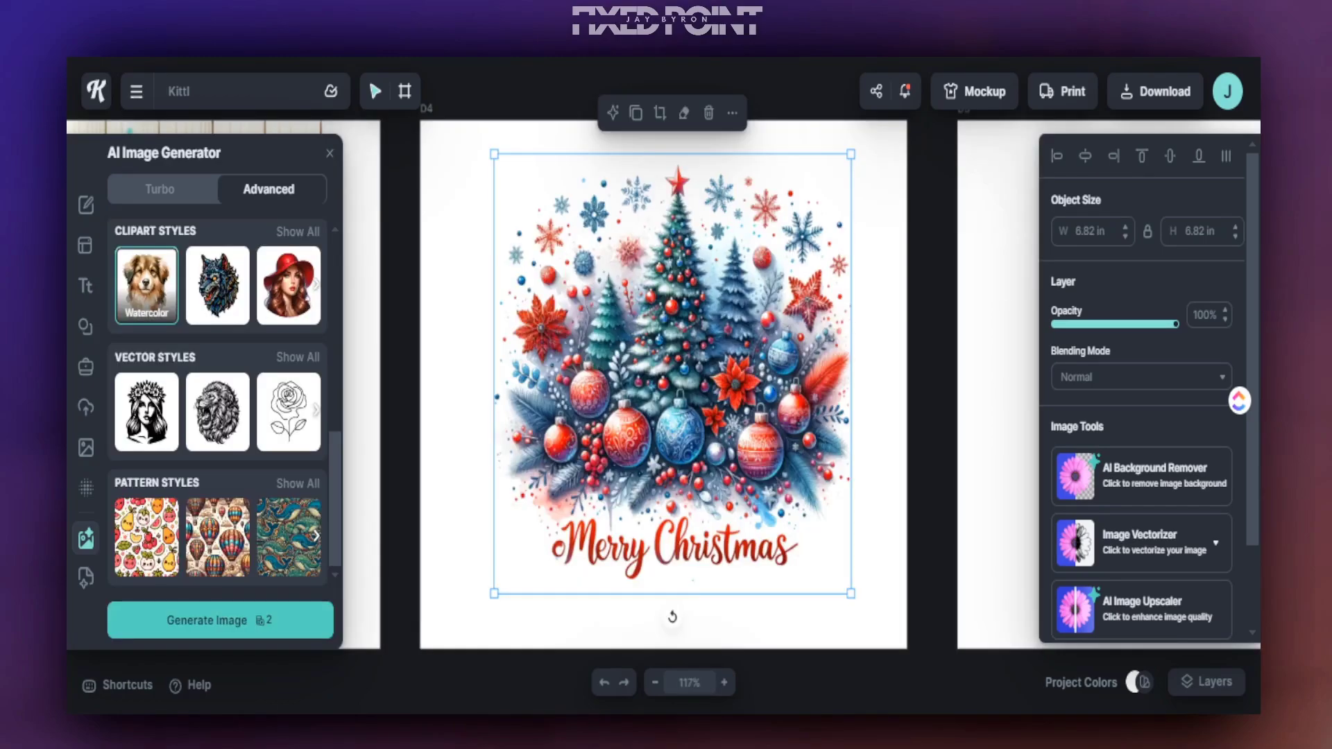
# - Enlarge the Merry Christmas tree image on artboard D4 to about 8.20 in wide and position it roughly centred
pyautogui.moveTo(718, 378); pyautogui.dragTo(666, 333)
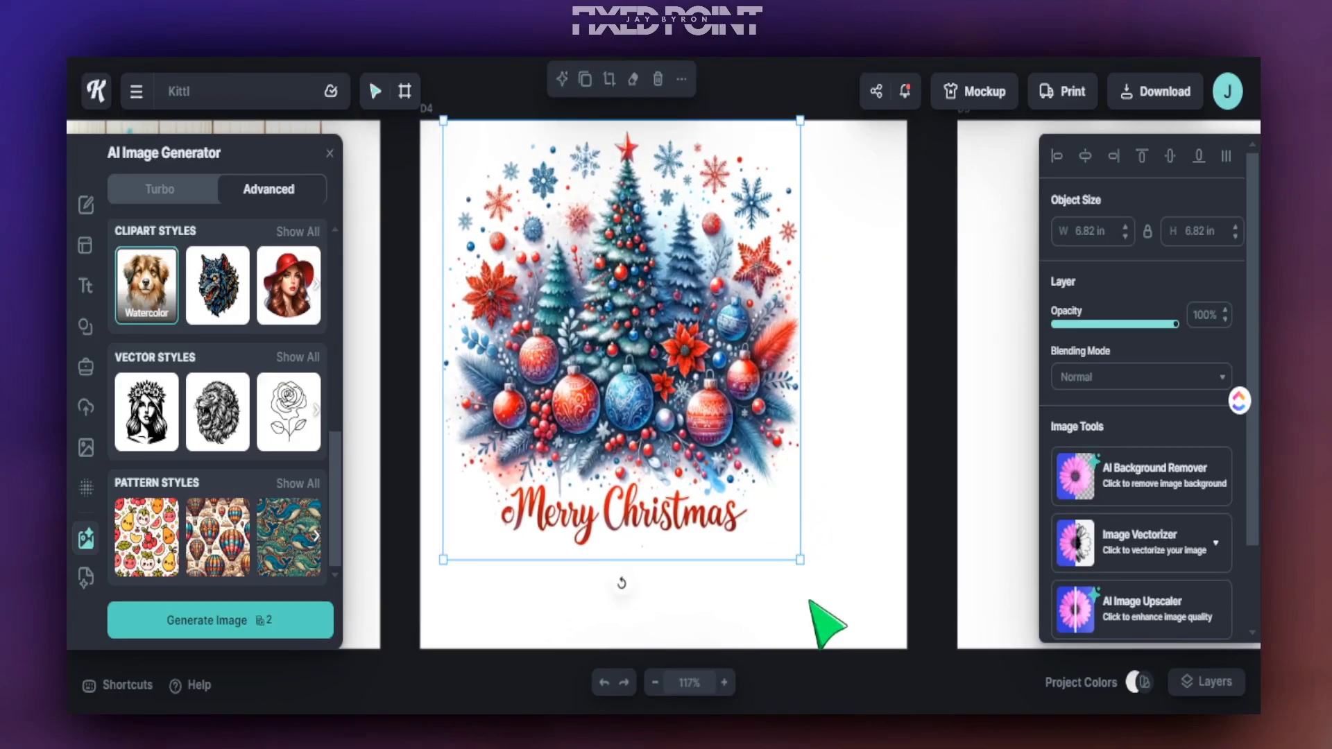
pyautogui.moveTo(800, 560); pyautogui.dragTo(839, 694)
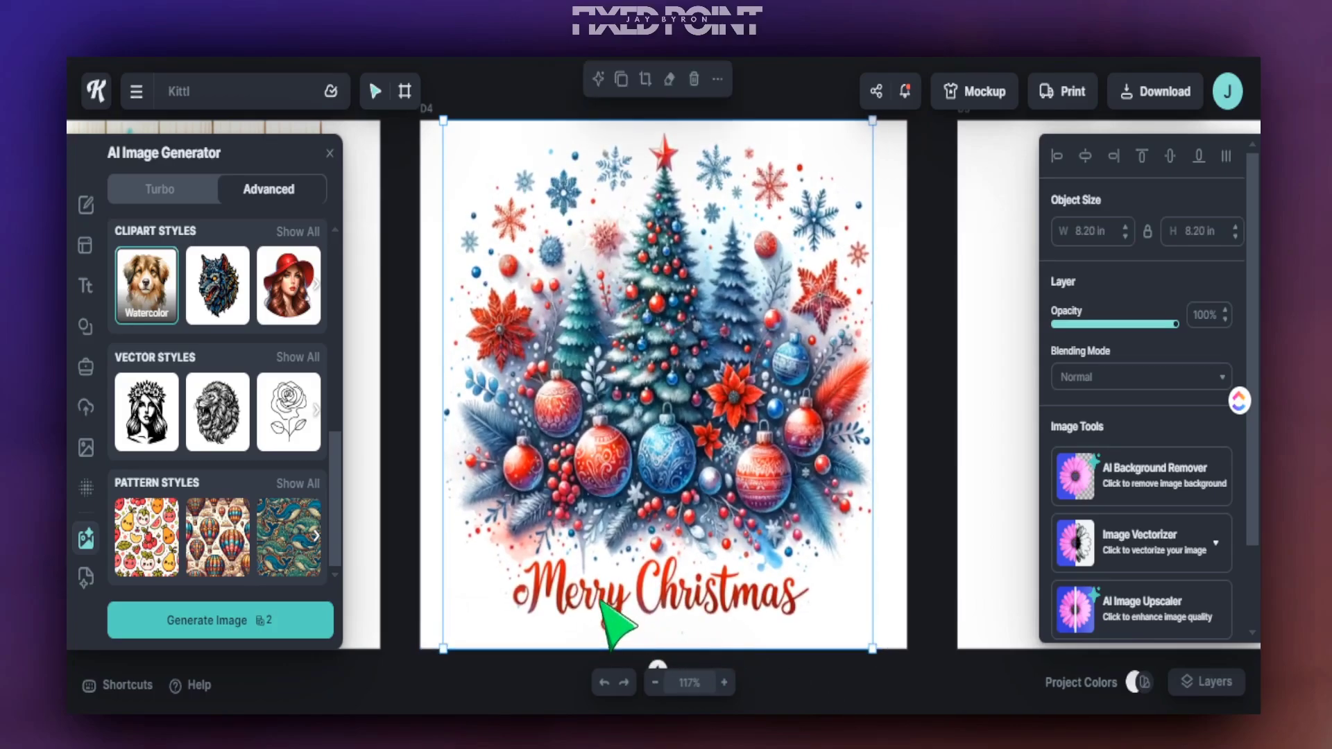
pyautogui.moveTo(766, 489); pyautogui.dragTo(735, 433)
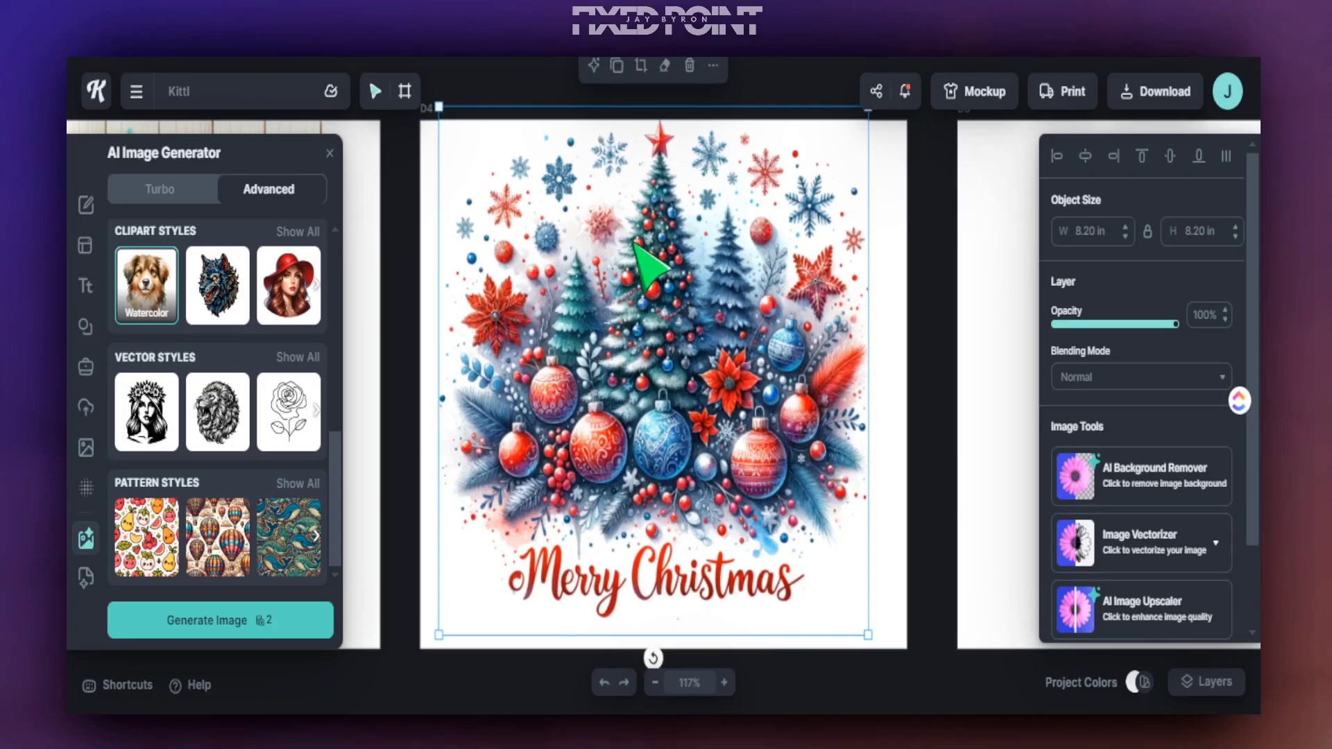
pyautogui.click(654, 683)
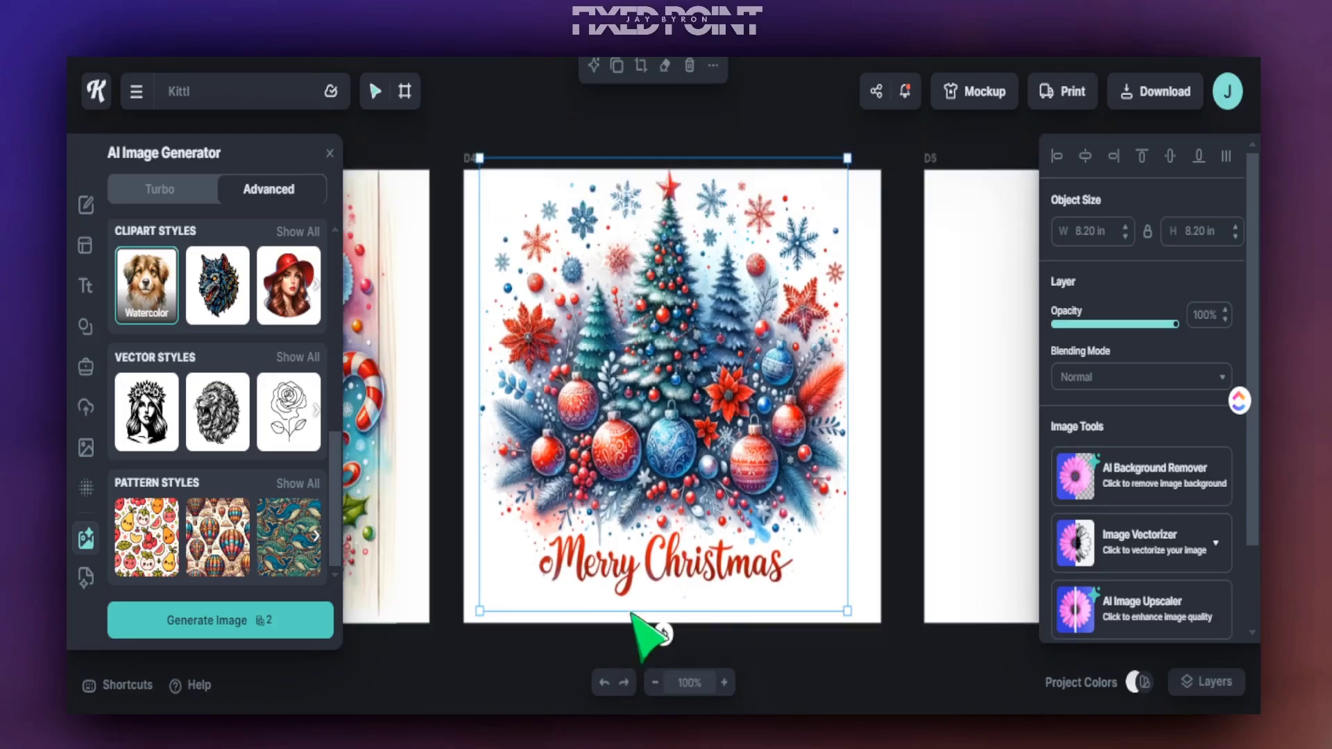
# - Change the ornament colour "red" to "PINK" in the Christmas tree prompt and generate another Watercolor image
pyautogui.scroll(6, 238, 476)
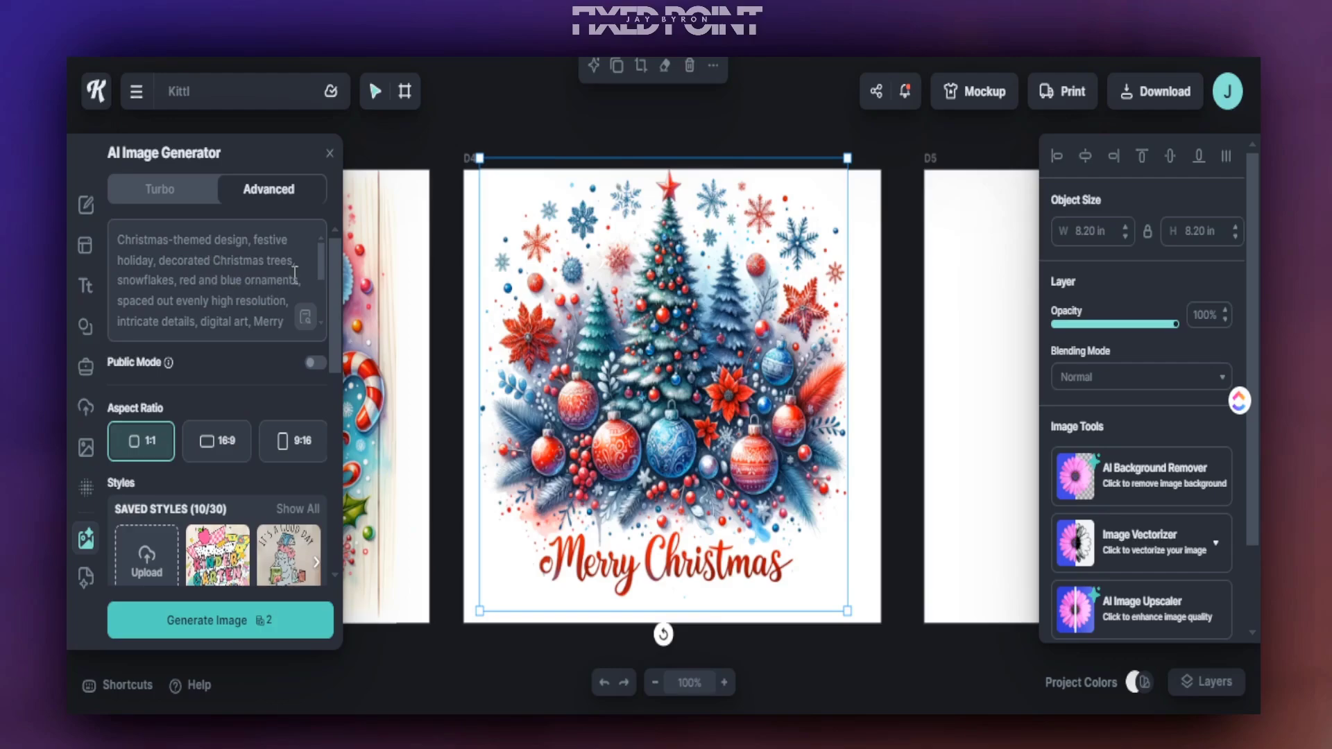
pyautogui.click(240, 278)
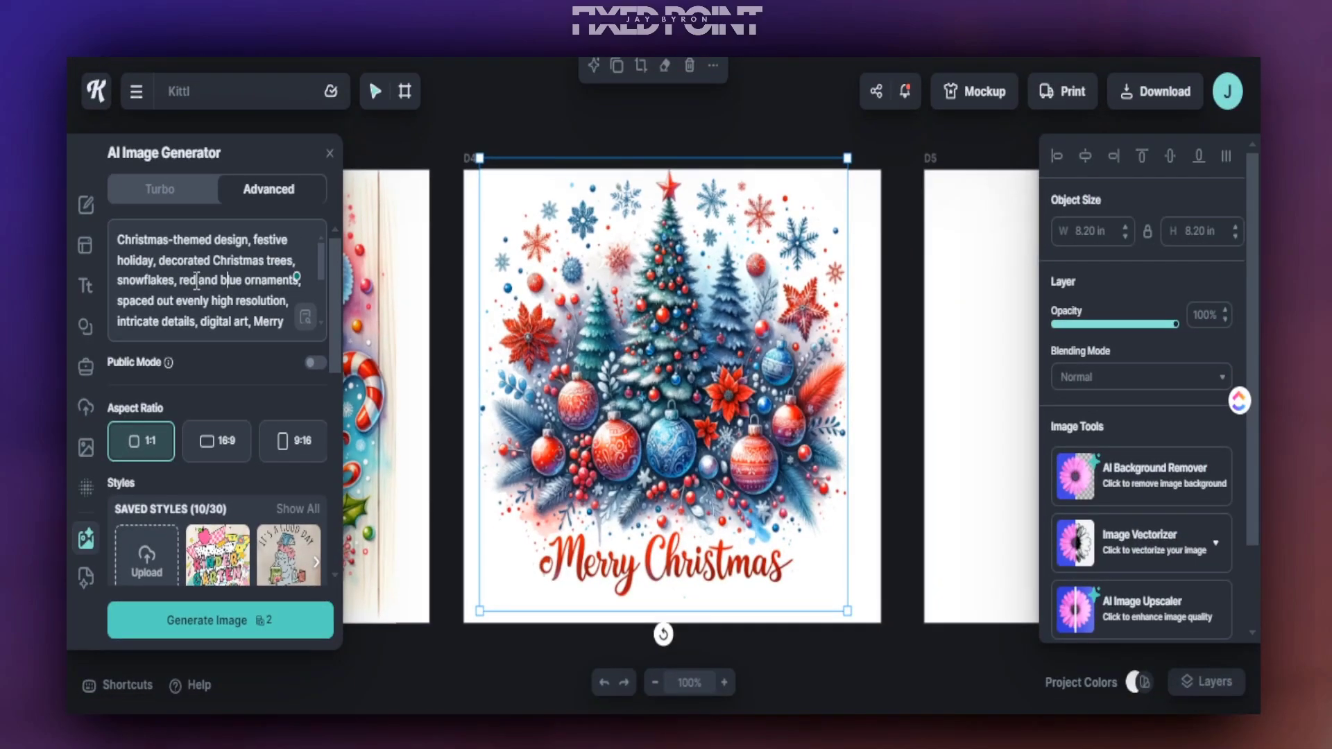
pyautogui.write('PINK')
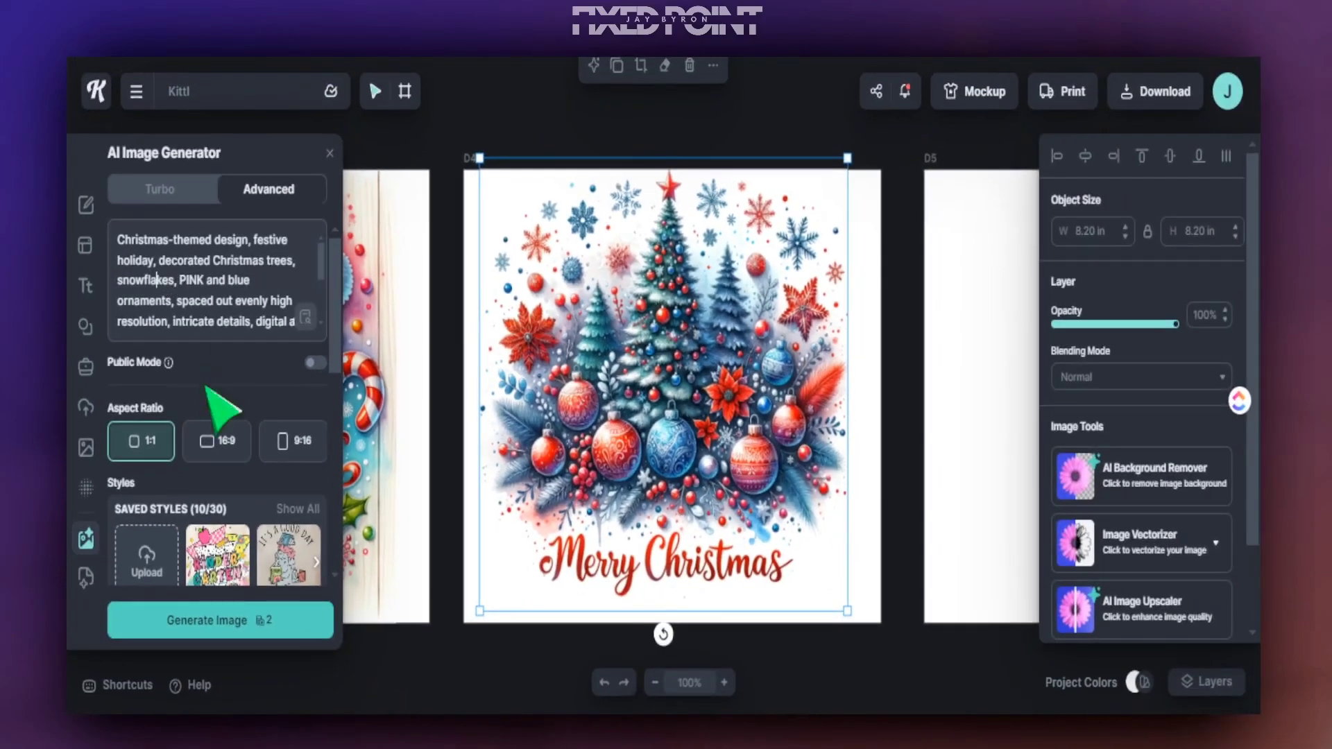
pyautogui.click(236, 624)
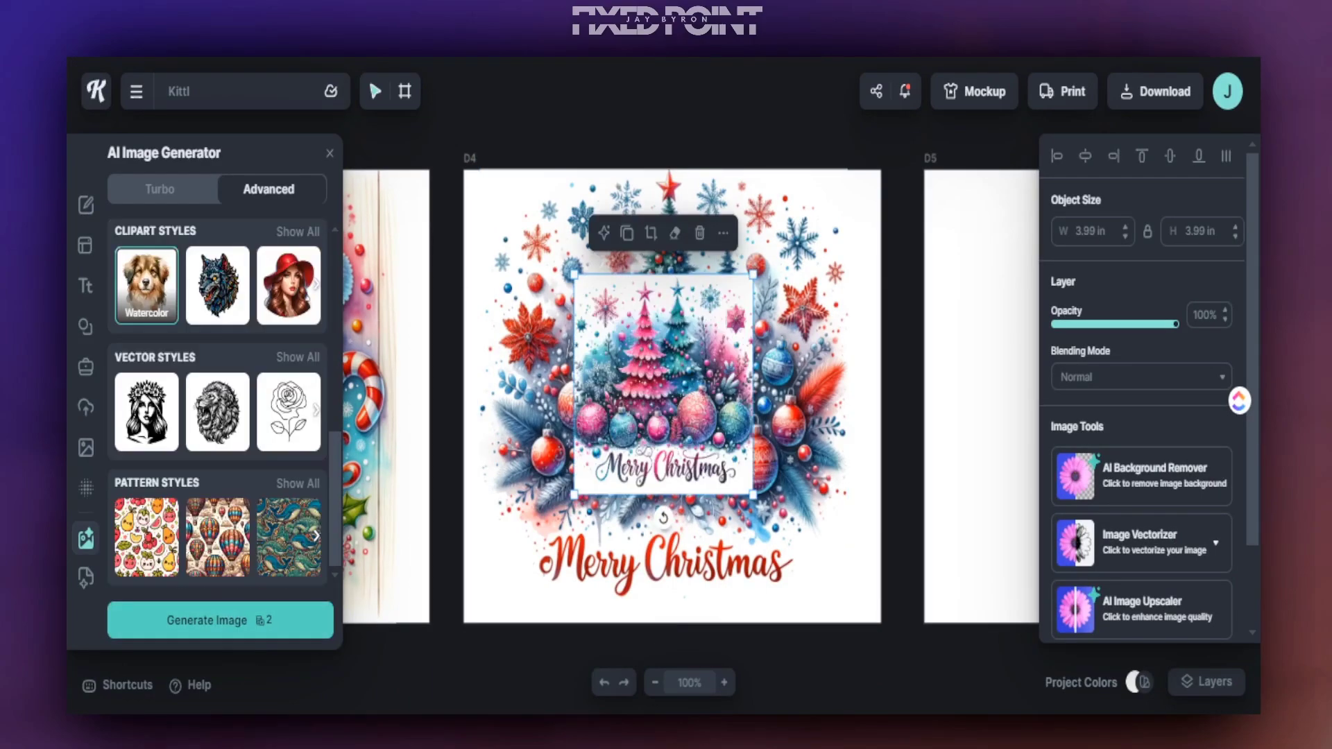
# - Enlarge the pink and blue Christmas tree image to about 8.25 in wide and move it onto artboard D5
pyautogui.moveTo(574, 495); pyautogui.dragTo(362, 665)
pyautogui.moveTo(600, 505); pyautogui.dragTo(699, 414)
pyautogui.moveTo(851, 656); pyautogui.dragTo(826, 611)
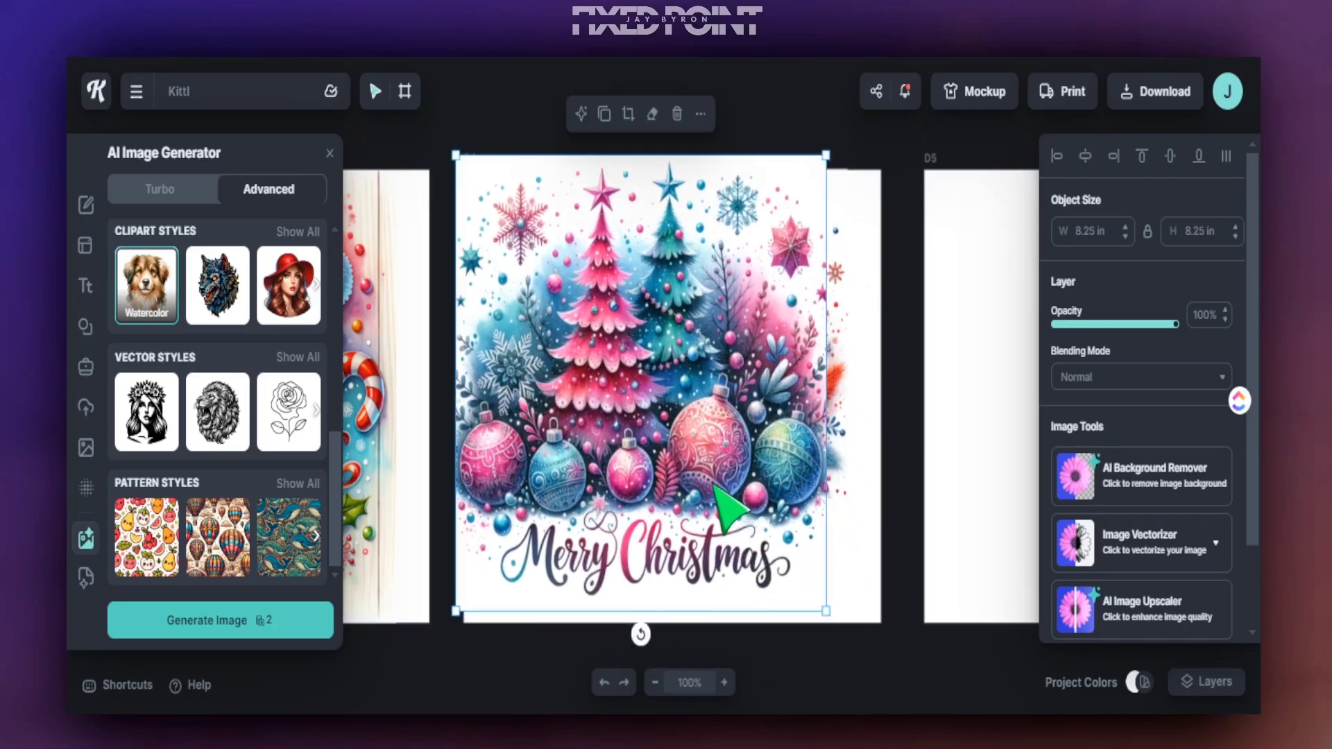
pyautogui.moveTo(716, 488); pyautogui.dragTo(1039, 515)
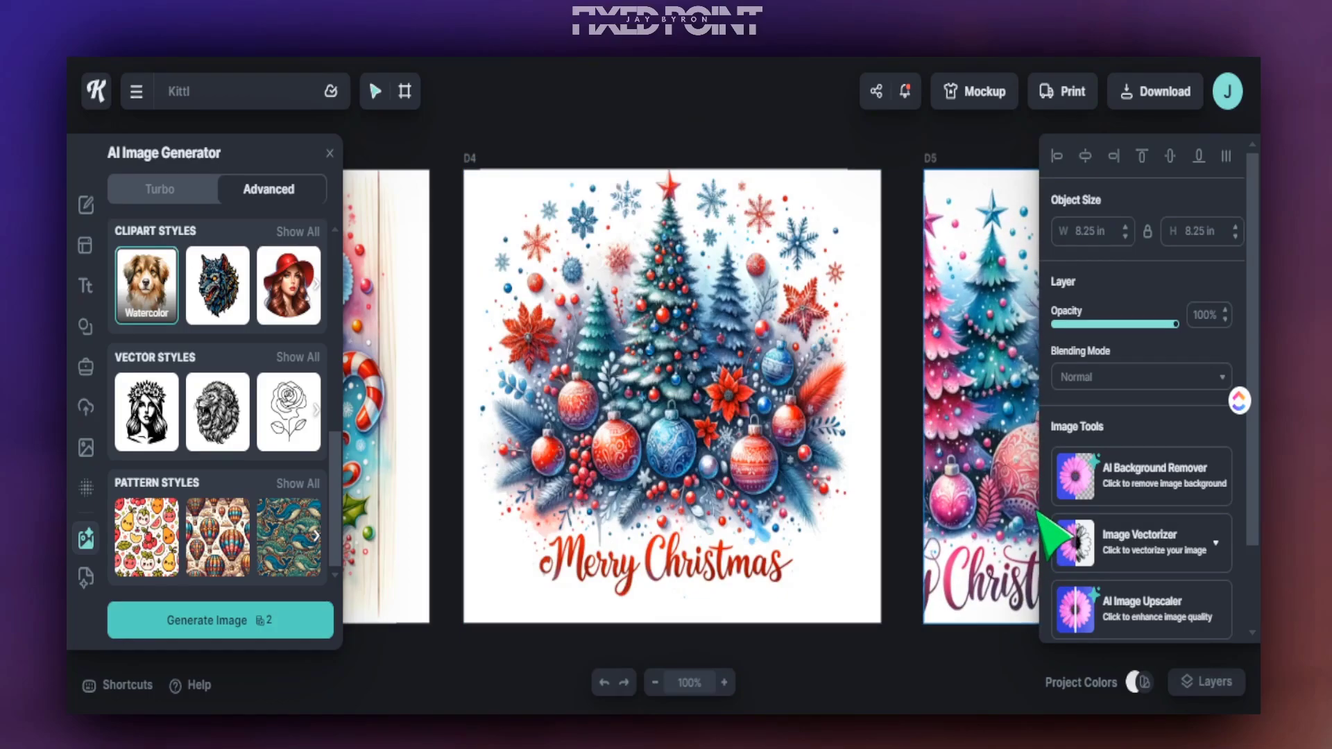
# - Move the pink and blue Christmas tree image back and forth between artboards D5 and D4 to compare it with the red version
pyautogui.moveTo(1038, 514); pyautogui.dragTo(745, 508)
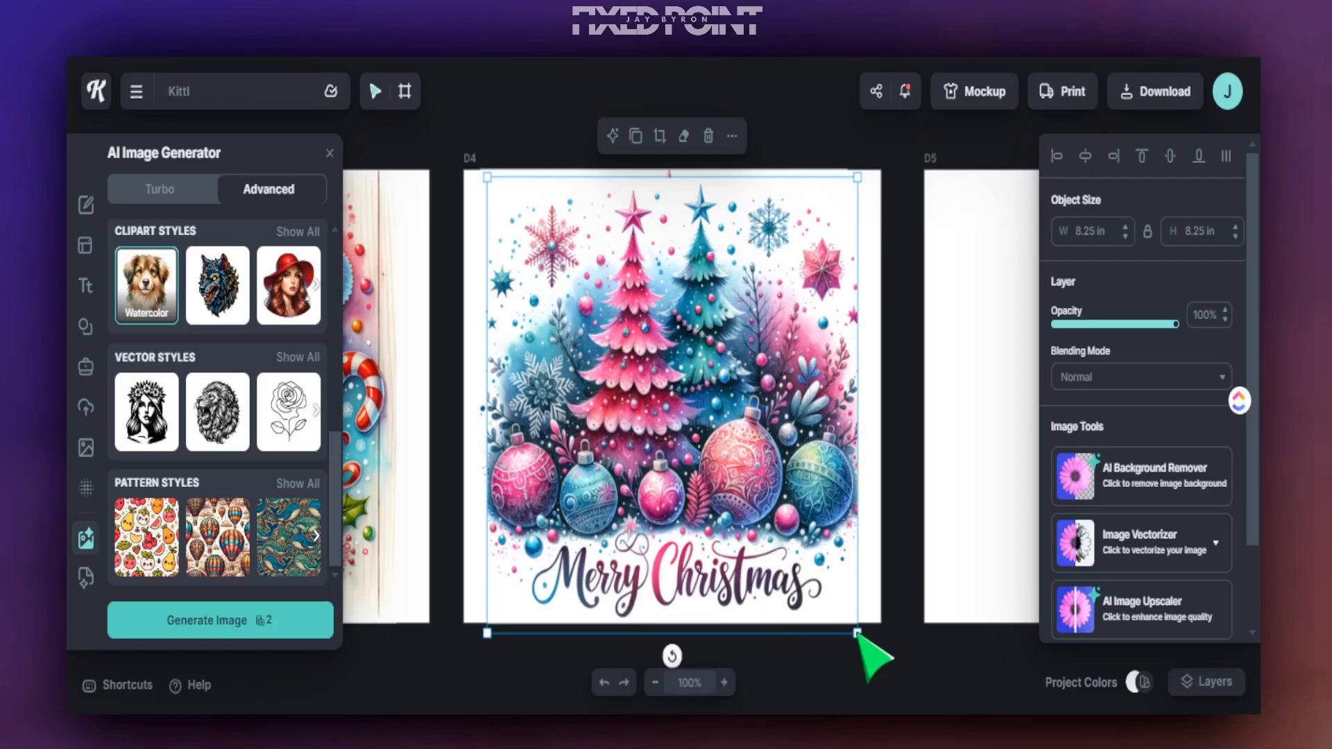
pyautogui.moveTo(726, 448); pyautogui.dragTo(937, 441)
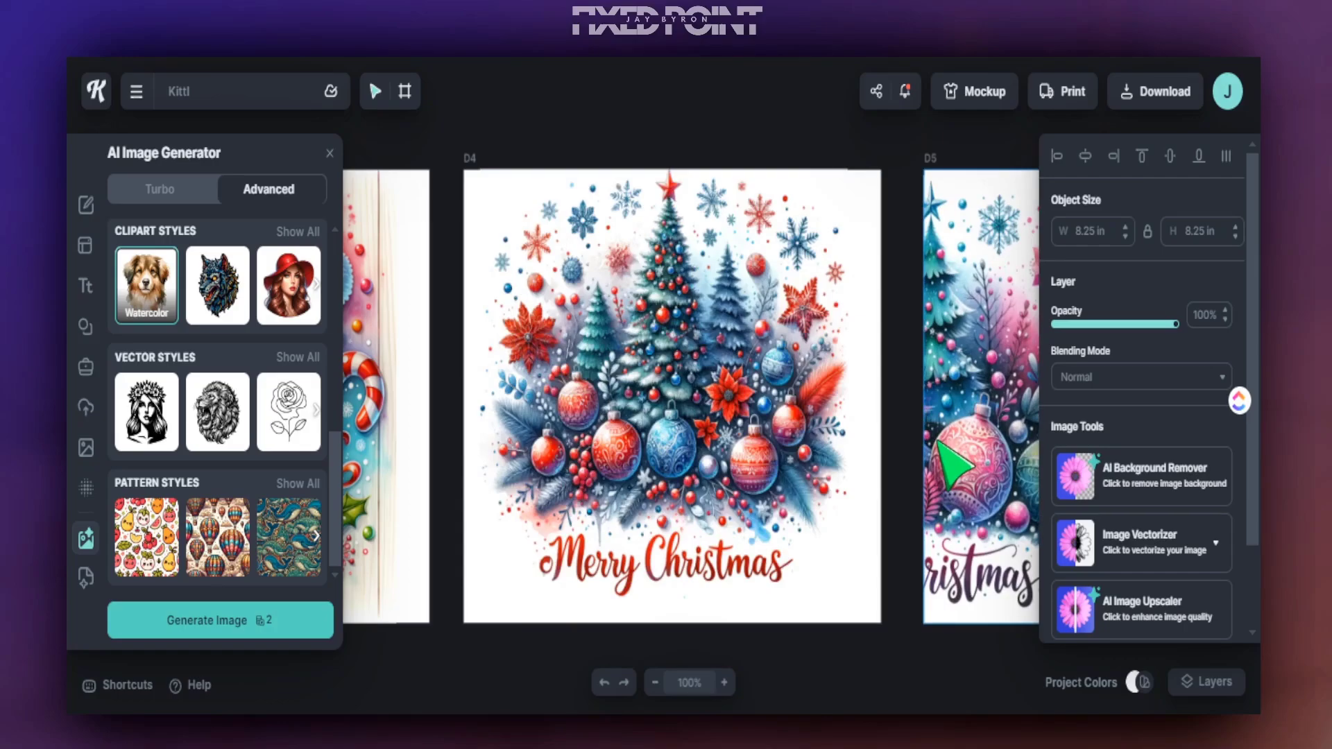
pyautogui.moveTo(938, 440); pyautogui.dragTo(694, 441)
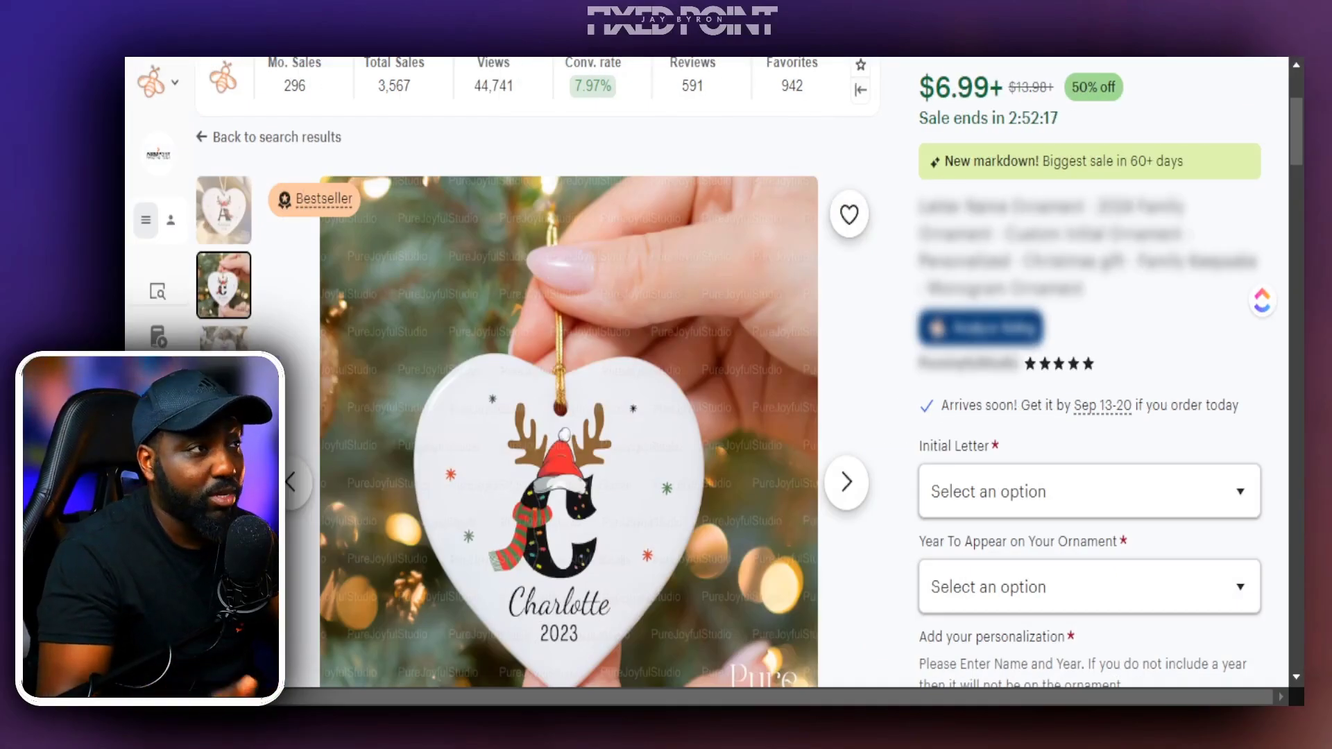
# - Examine the personalised letter ornament listing in the browser and the sample Christmas letter designs with reindeer, snowman and Santa
pyautogui.scroll(1, 664, 372)
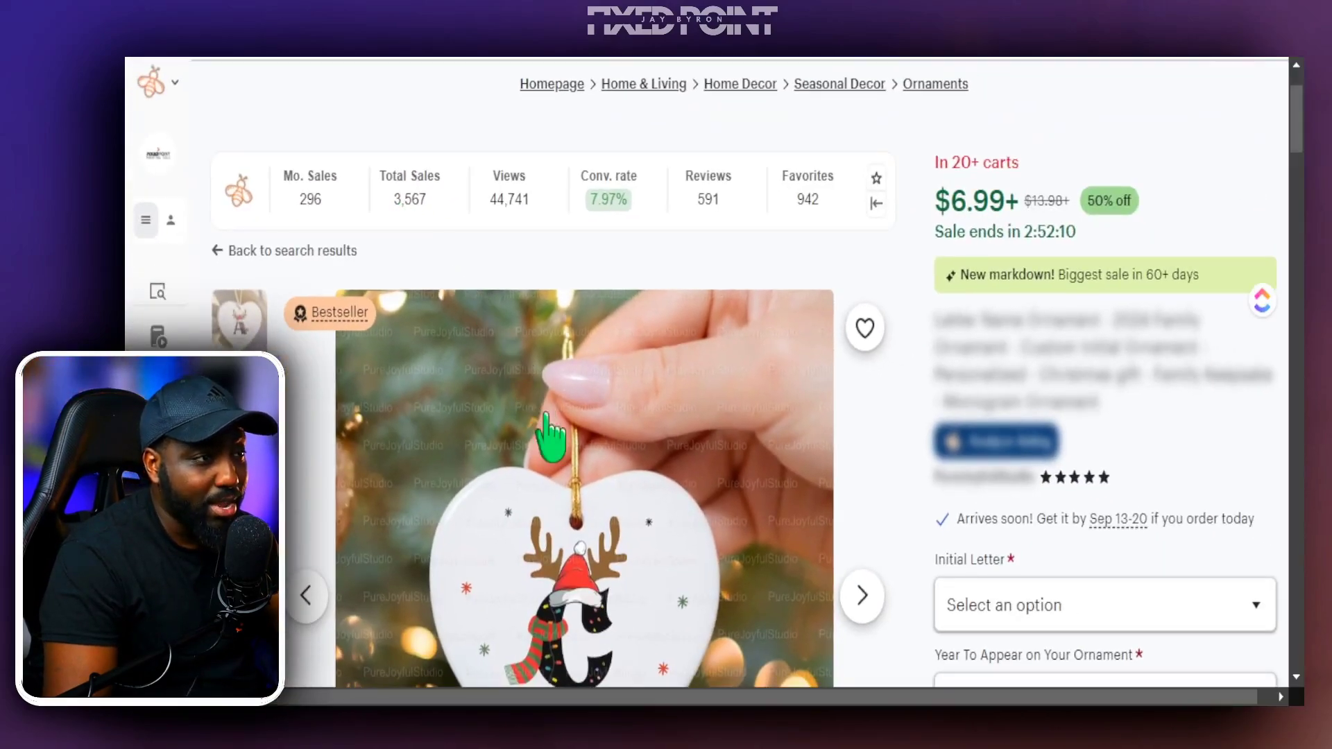
pyautogui.scroll(-2, 594, 529)
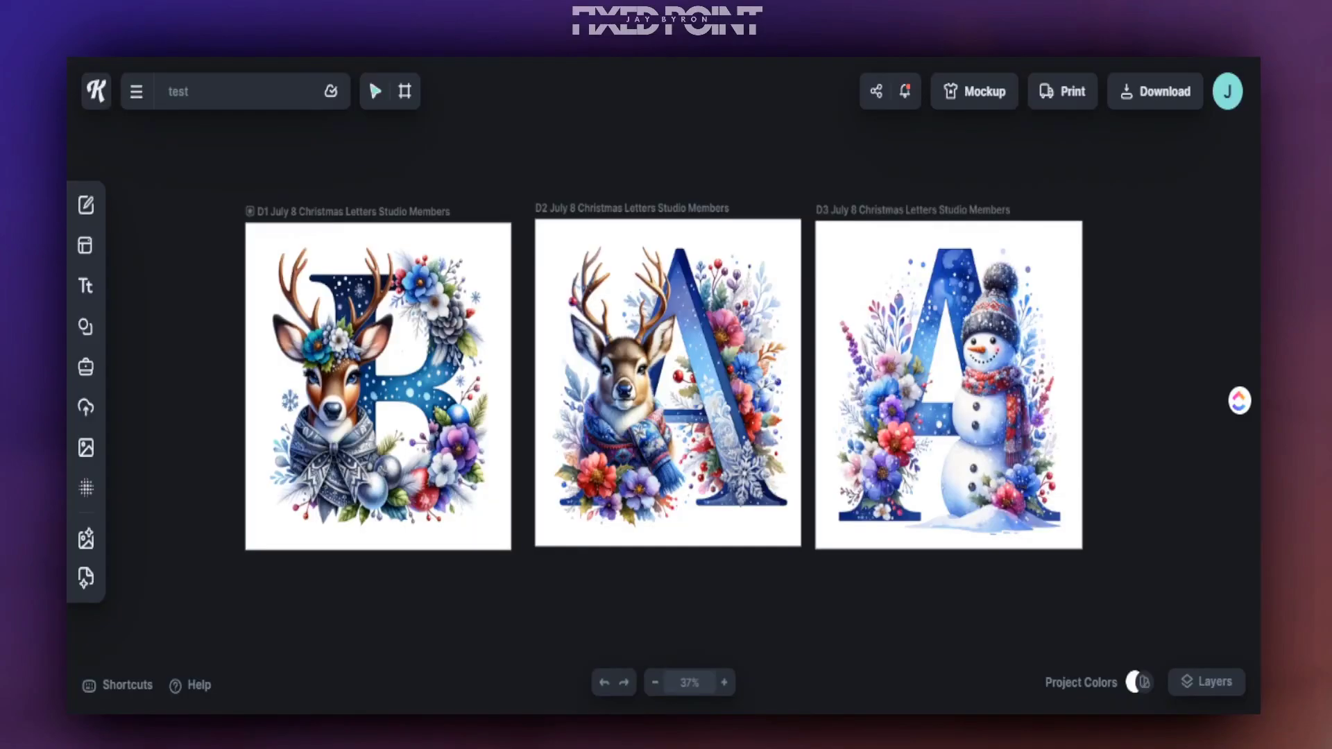
pyautogui.moveTo(363, 439); pyautogui.dragTo(380, 430)
pyautogui.click(654, 445)
pyautogui.moveTo(654, 446)
pyautogui.mouseDown()
pyautogui.moveTo(666, 444)
pyautogui.moveTo(653, 421)
pyautogui.mouseUp()
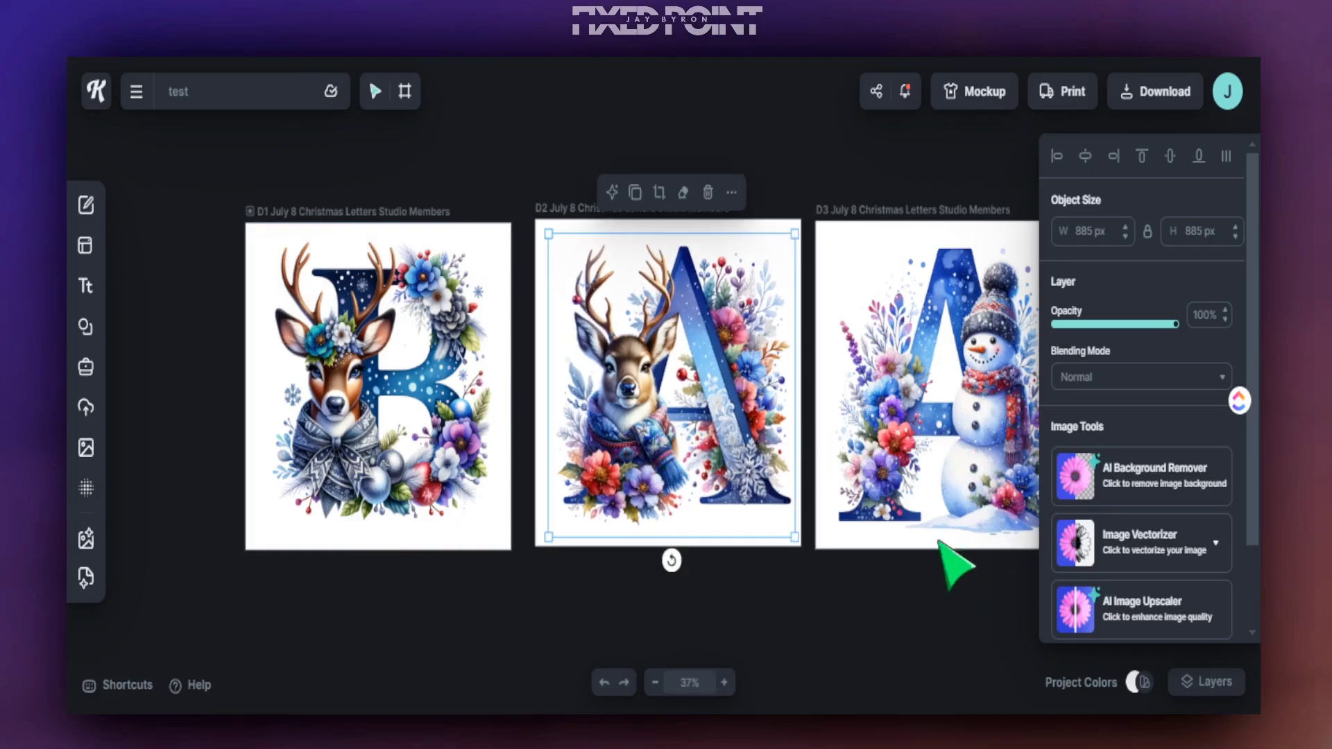
pyautogui.click(950, 476)
pyautogui.click(971, 655)
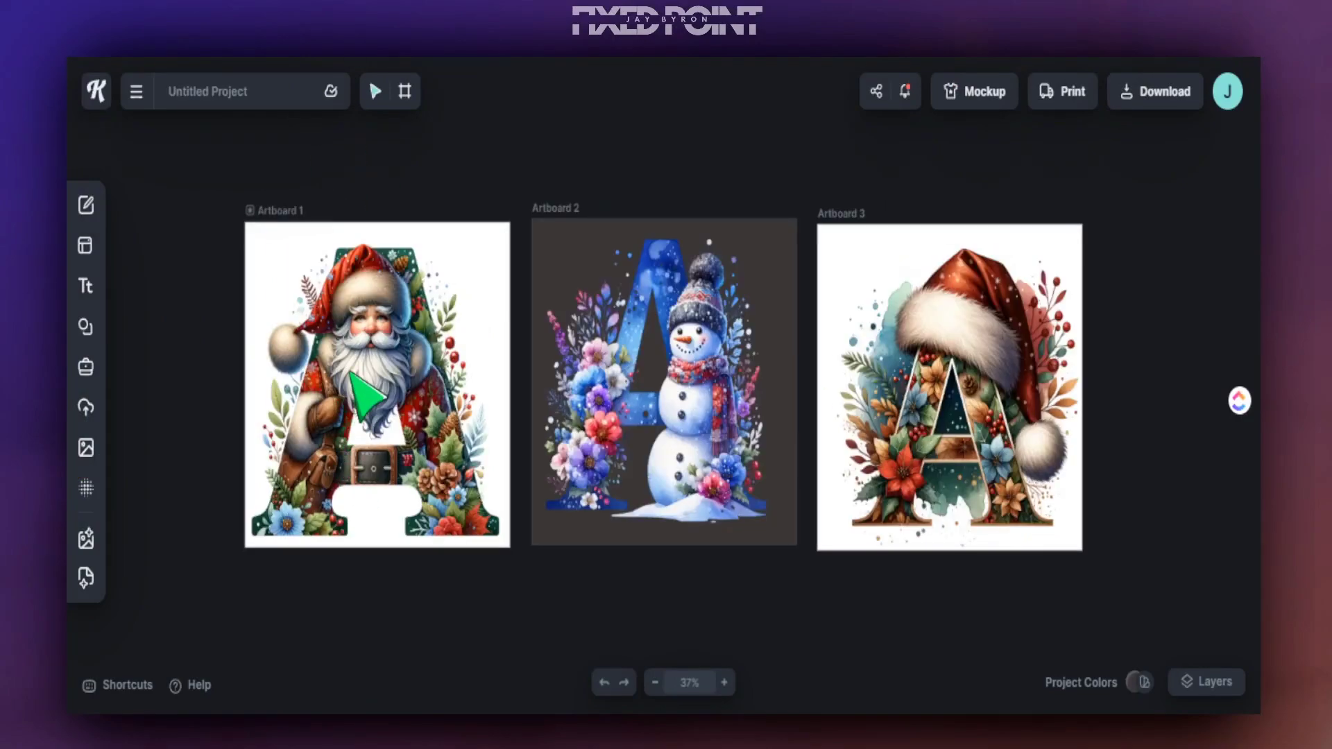
pyautogui.click(365, 395)
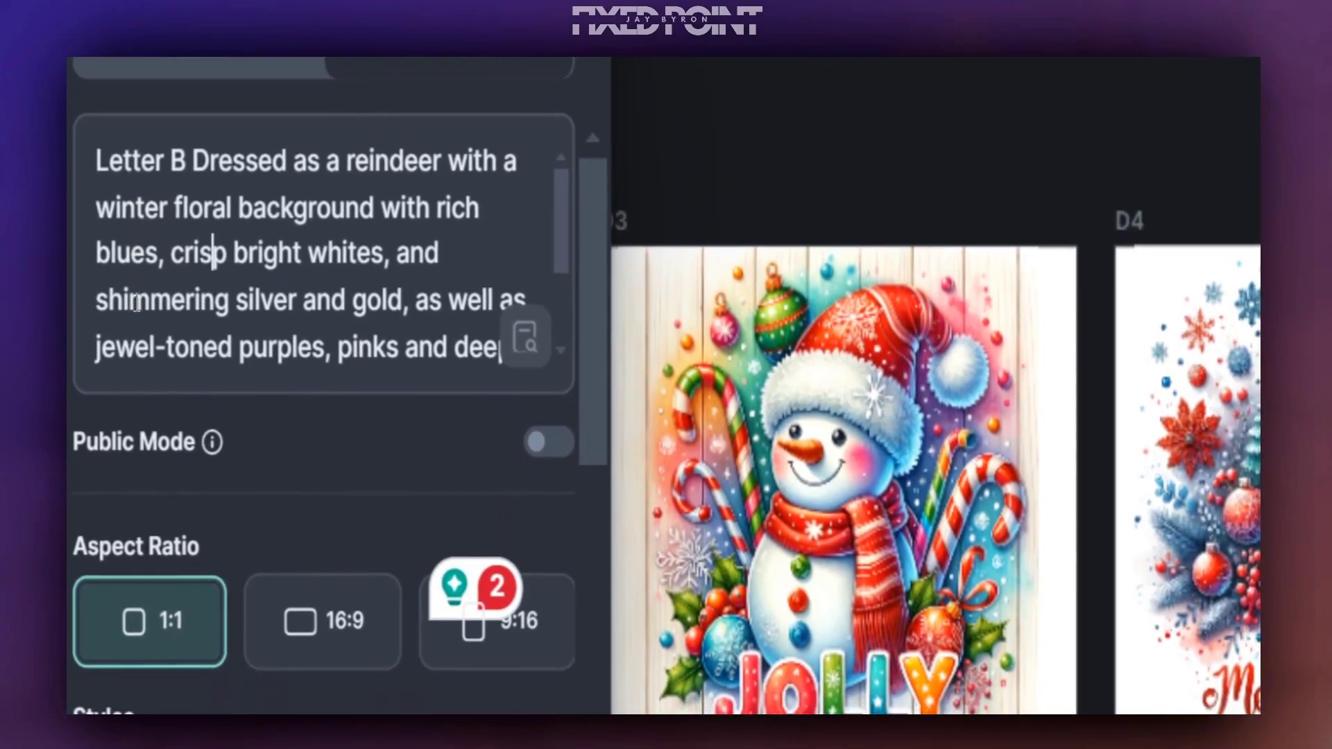
# - Examine the "Letter B Dressed as a reindeer" prompt, including its replaceable letter, character and winter floral colour description
pyautogui.click(137, 305)
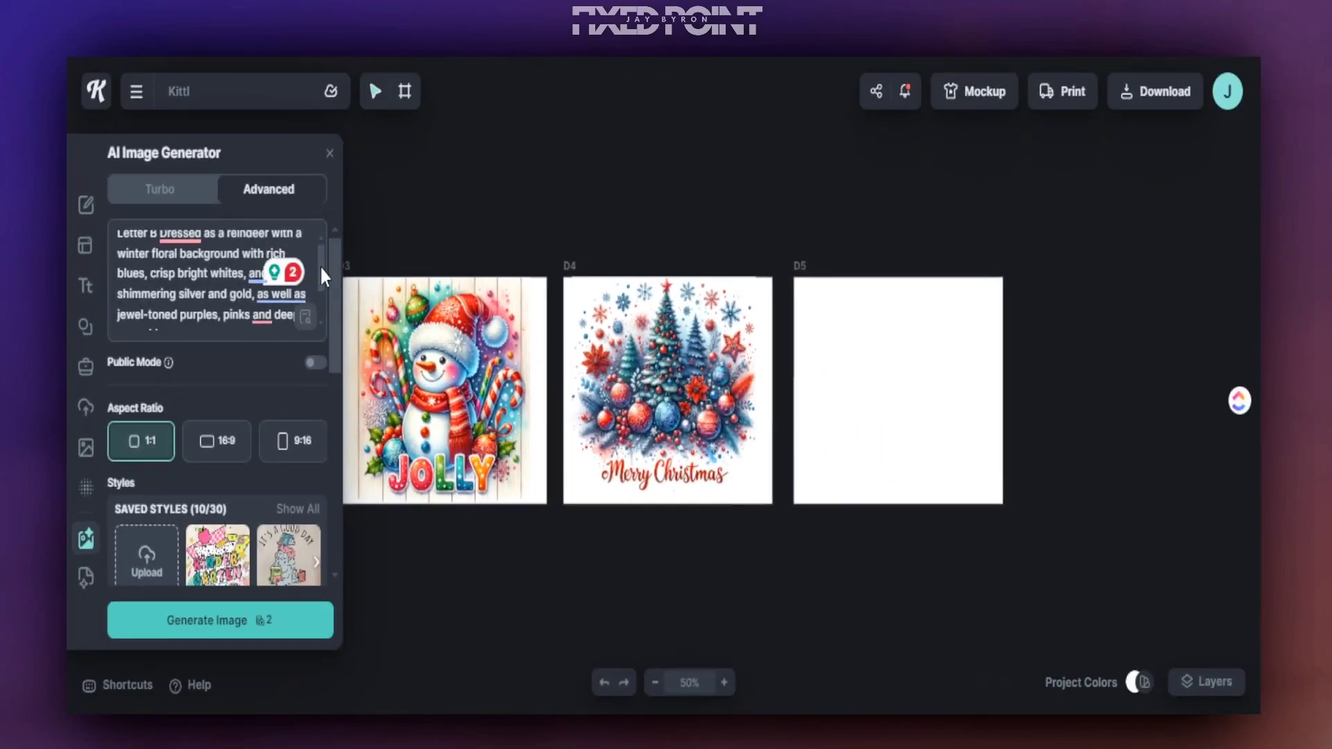
pyautogui.scroll(-2, 319, 267)
pyautogui.scroll(2, 318, 274)
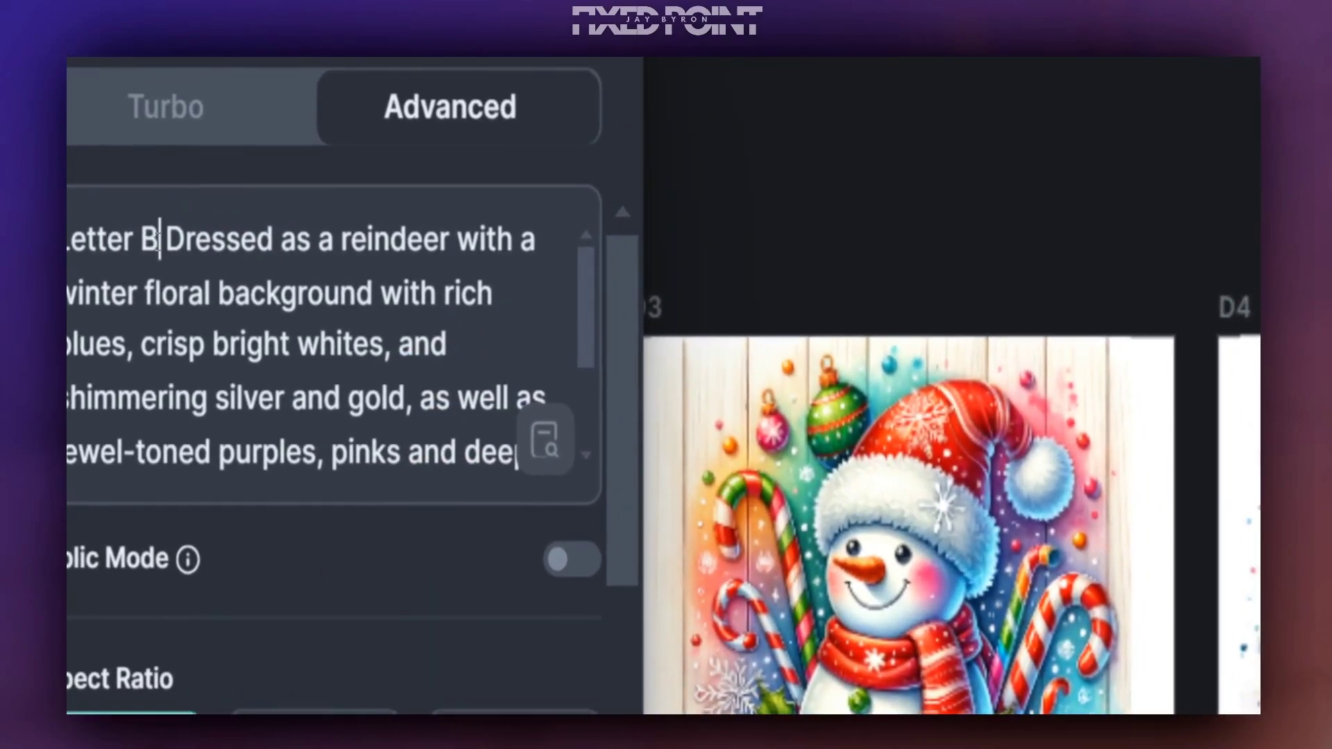
pyautogui.doubleClick(158, 240)
pyautogui.click(160, 242)
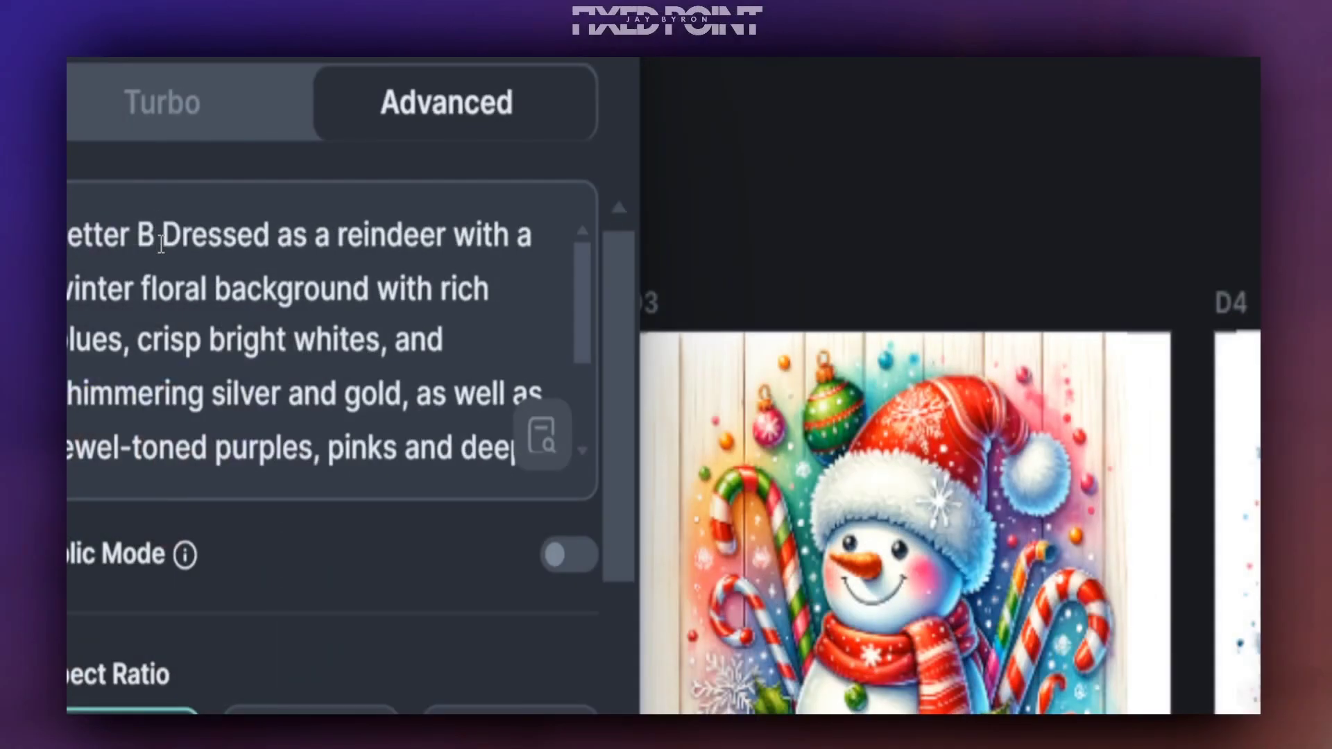
pyautogui.doubleClick(152, 239)
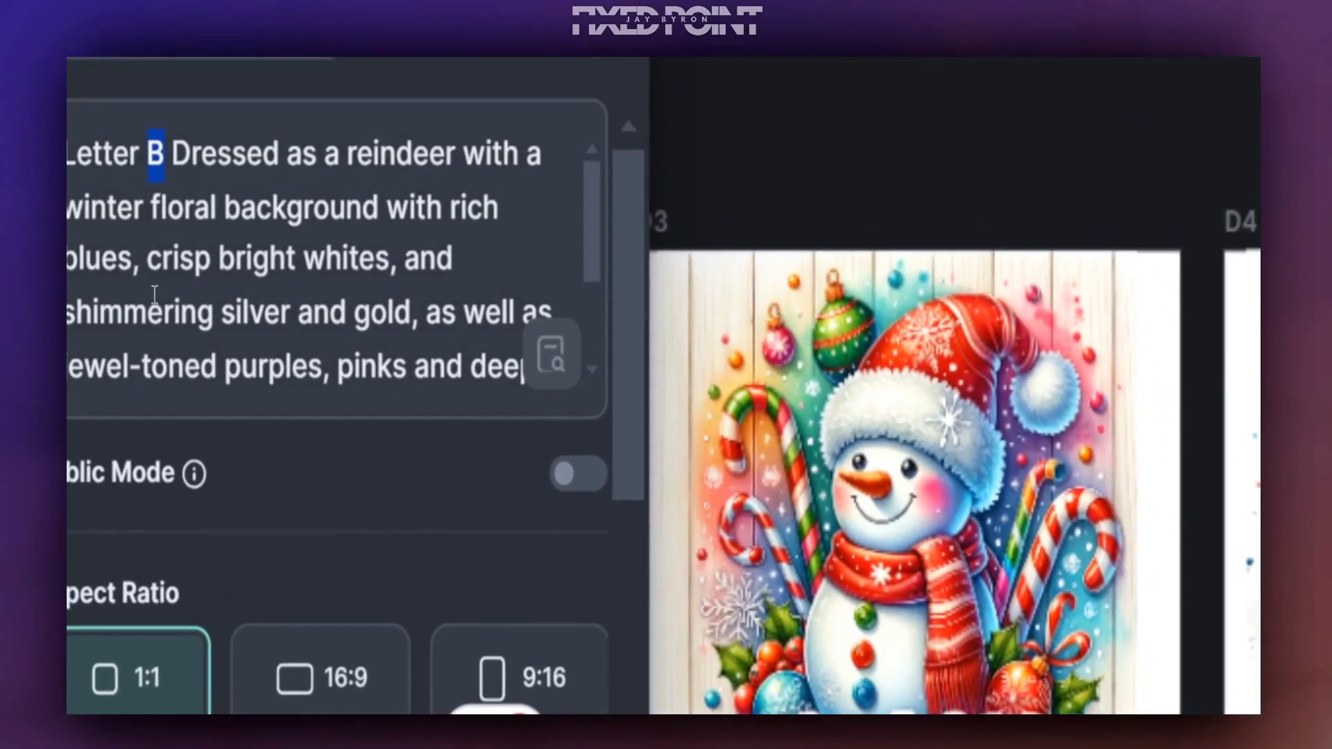
pyautogui.click(151, 401)
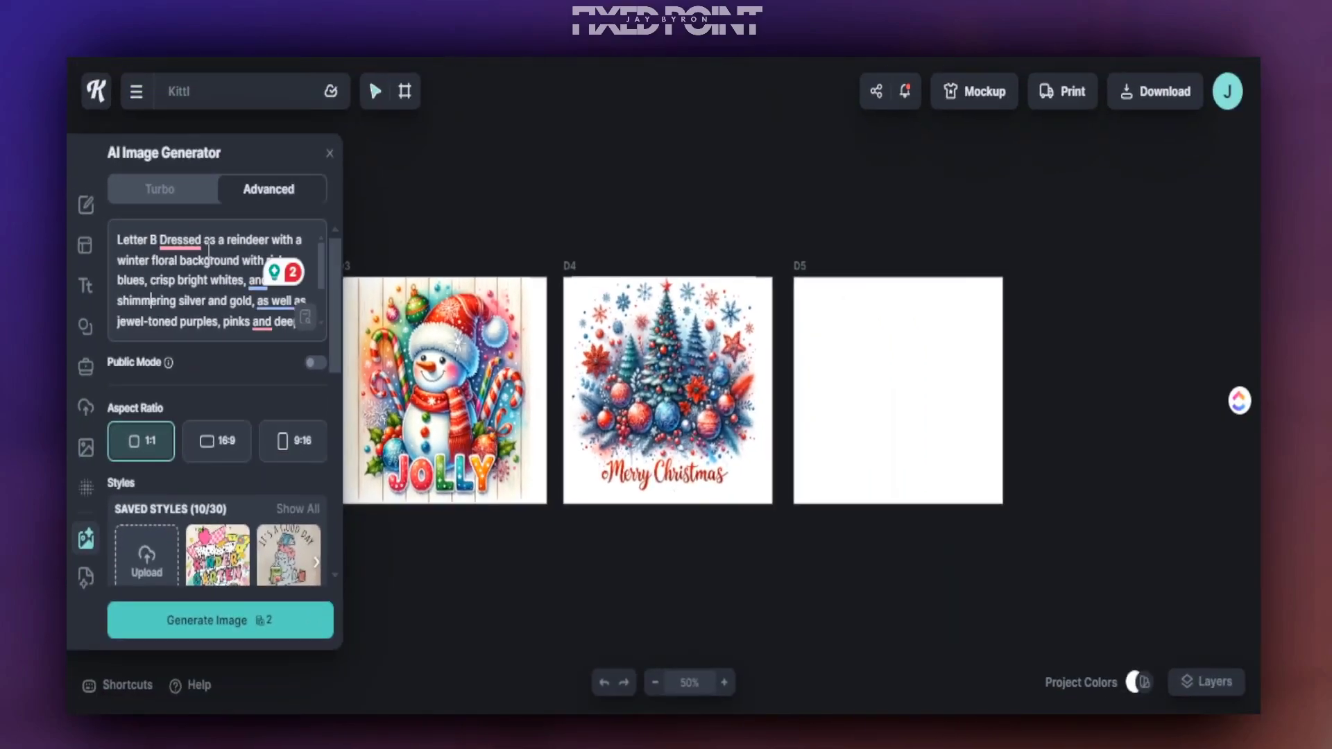
pyautogui.click(229, 243)
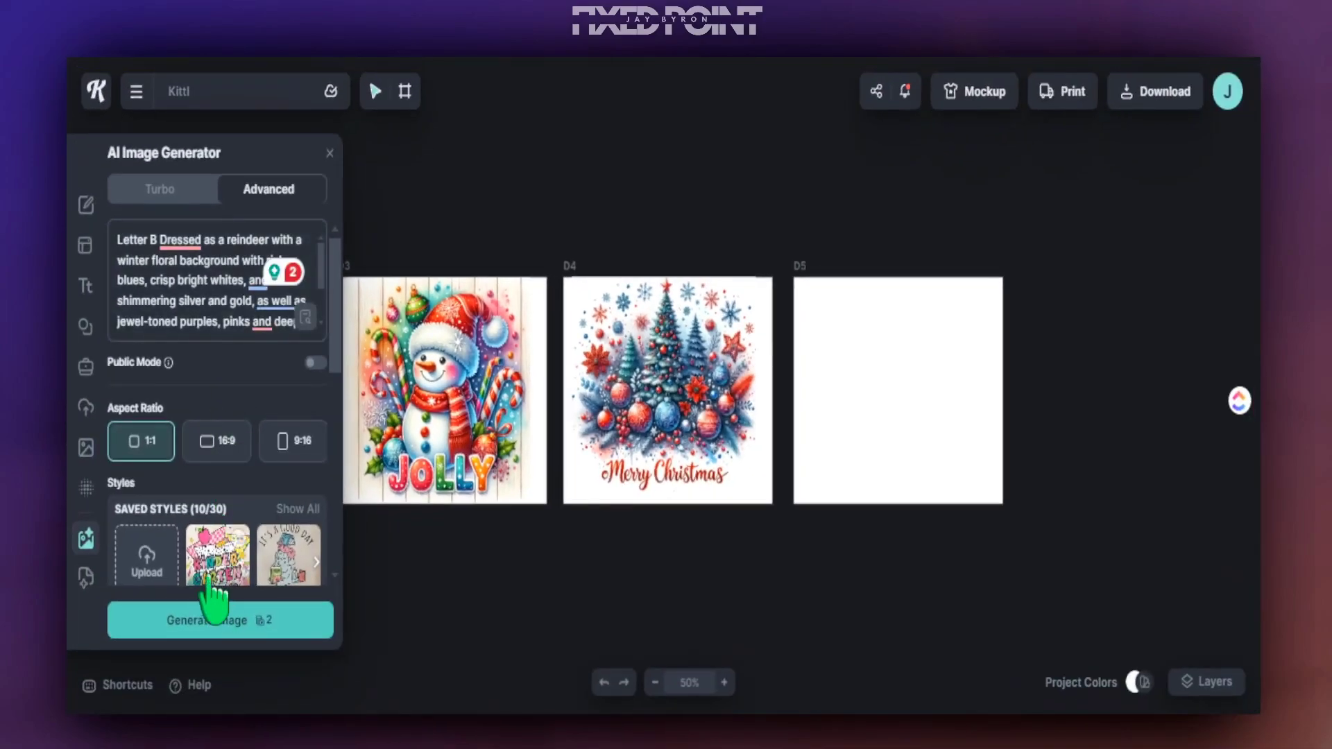
# - Check that Watercolor is the selected clipart style and generate the letter B reindeer image
pyautogui.scroll(-8, 208, 541)
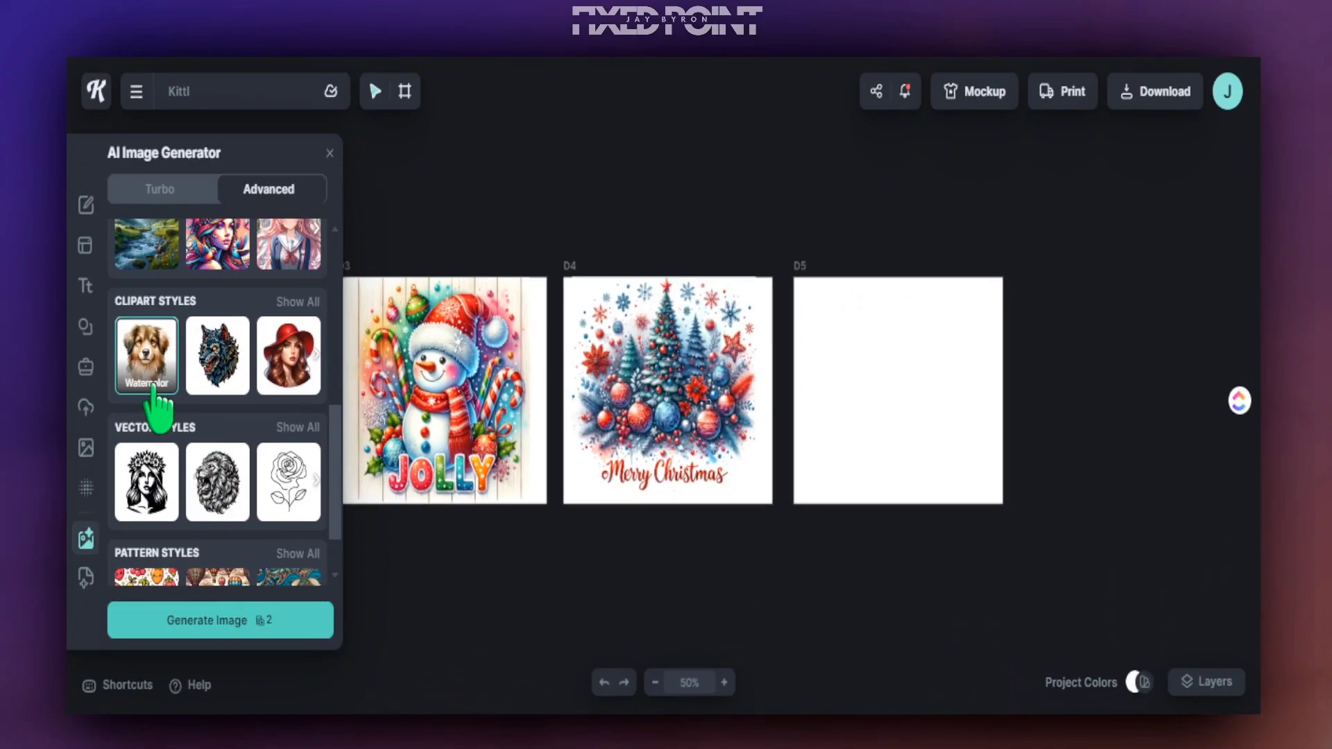
pyautogui.scroll(8, 158, 409)
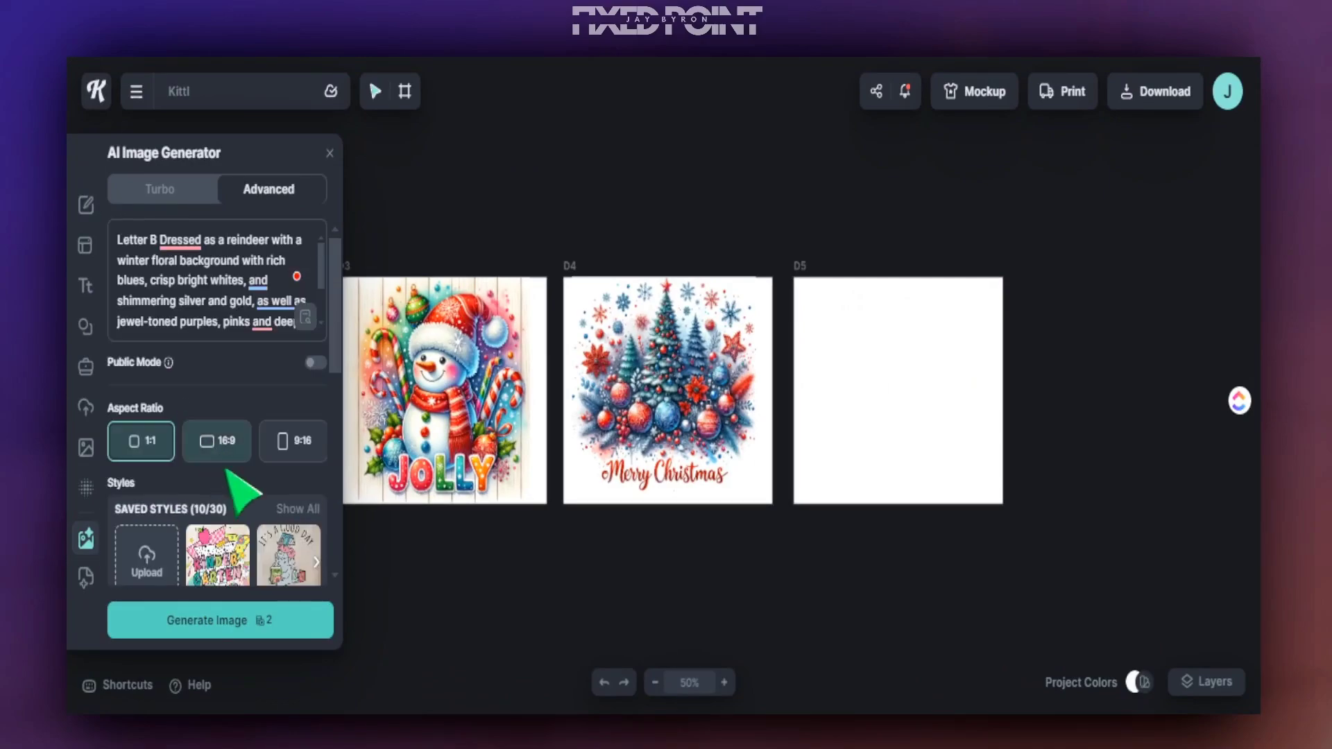
pyautogui.click(281, 621)
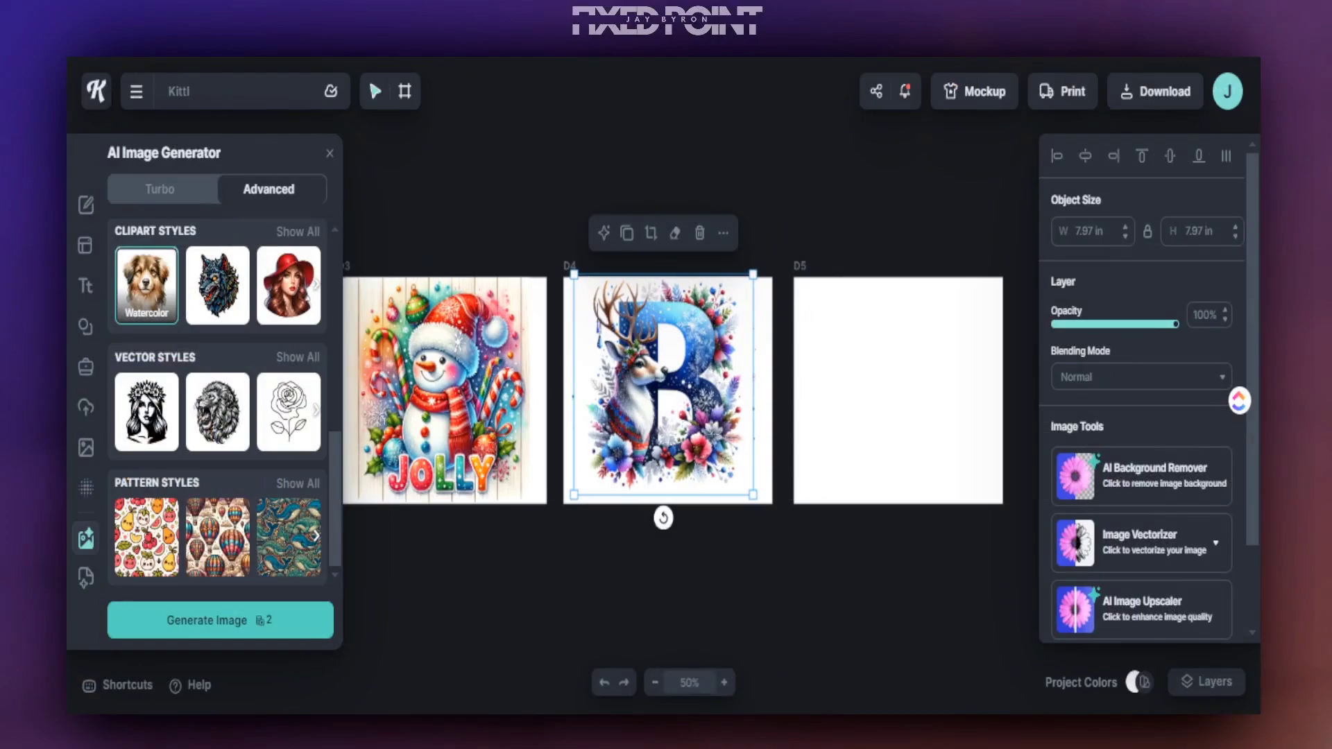
# - Enlarge the letter B reindeer image to about 8.41 in wide and move it onto artboard D5
pyautogui.click(740, 674)
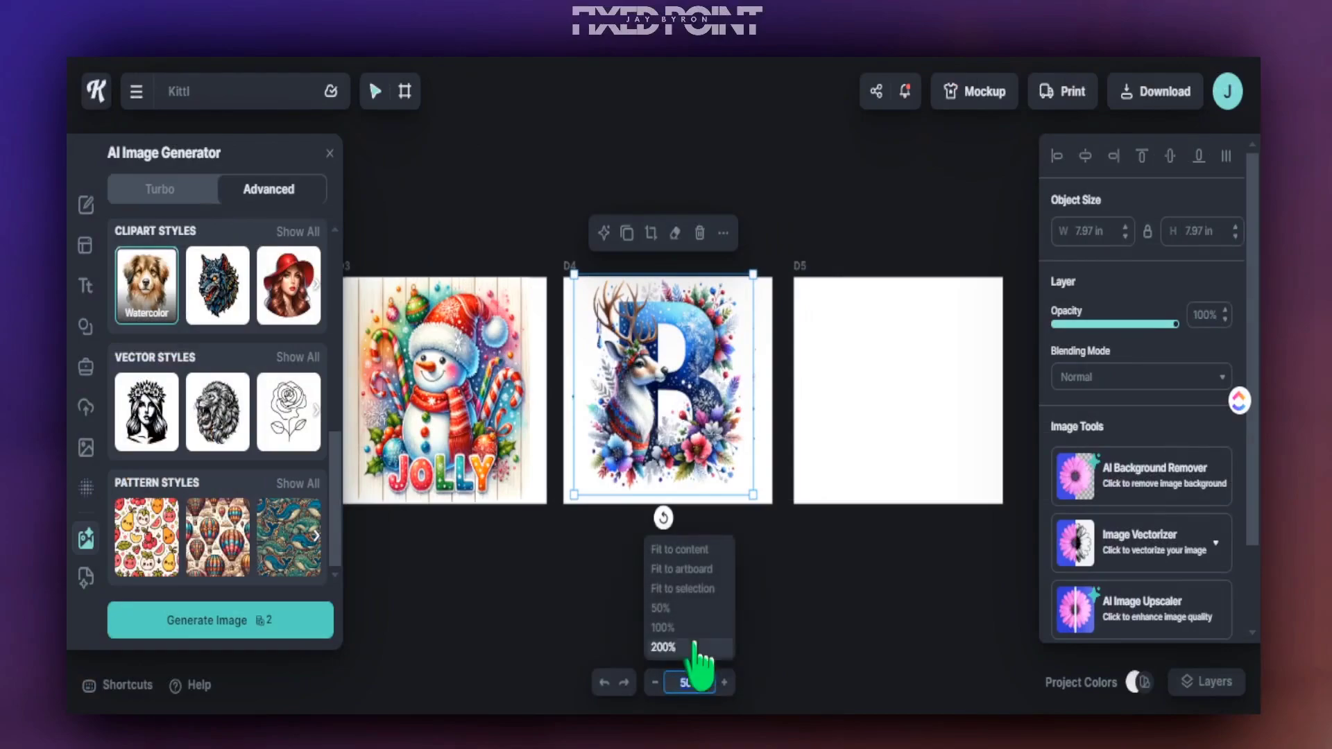
pyautogui.click(582, 282)
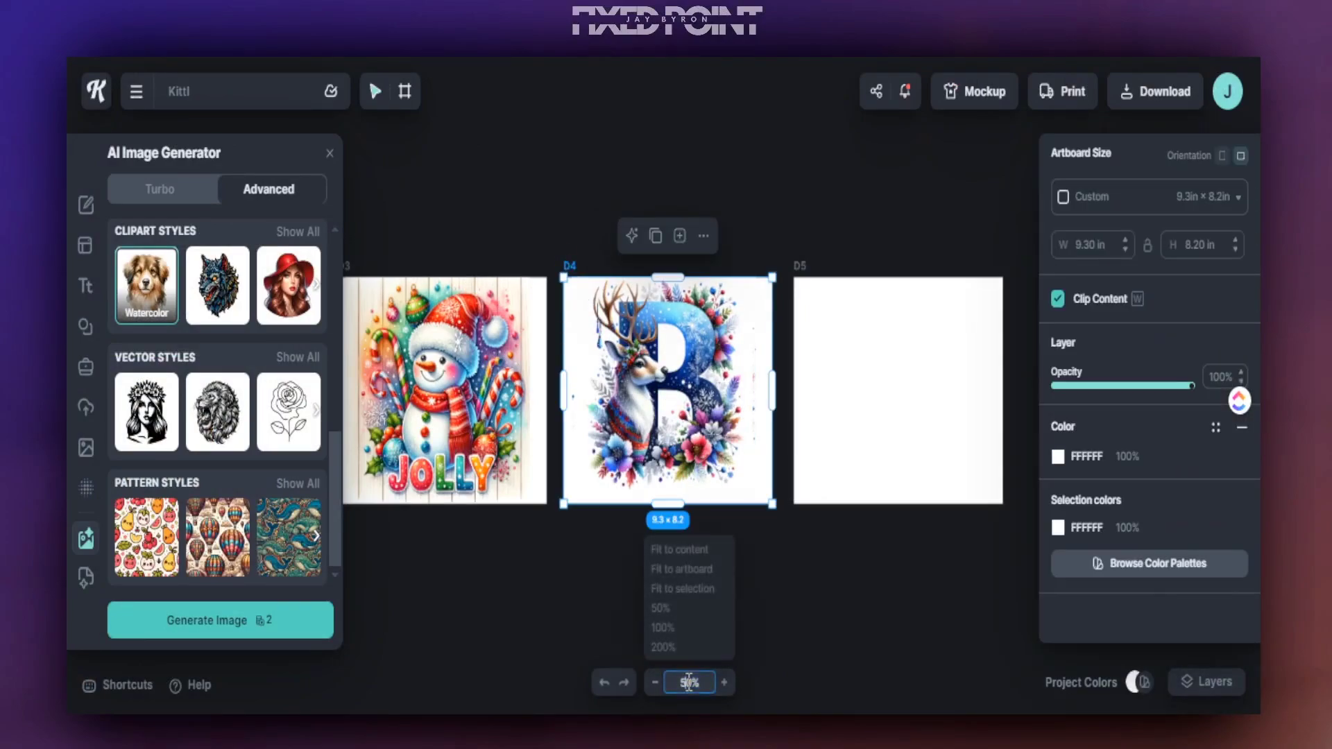
pyautogui.click(695, 569)
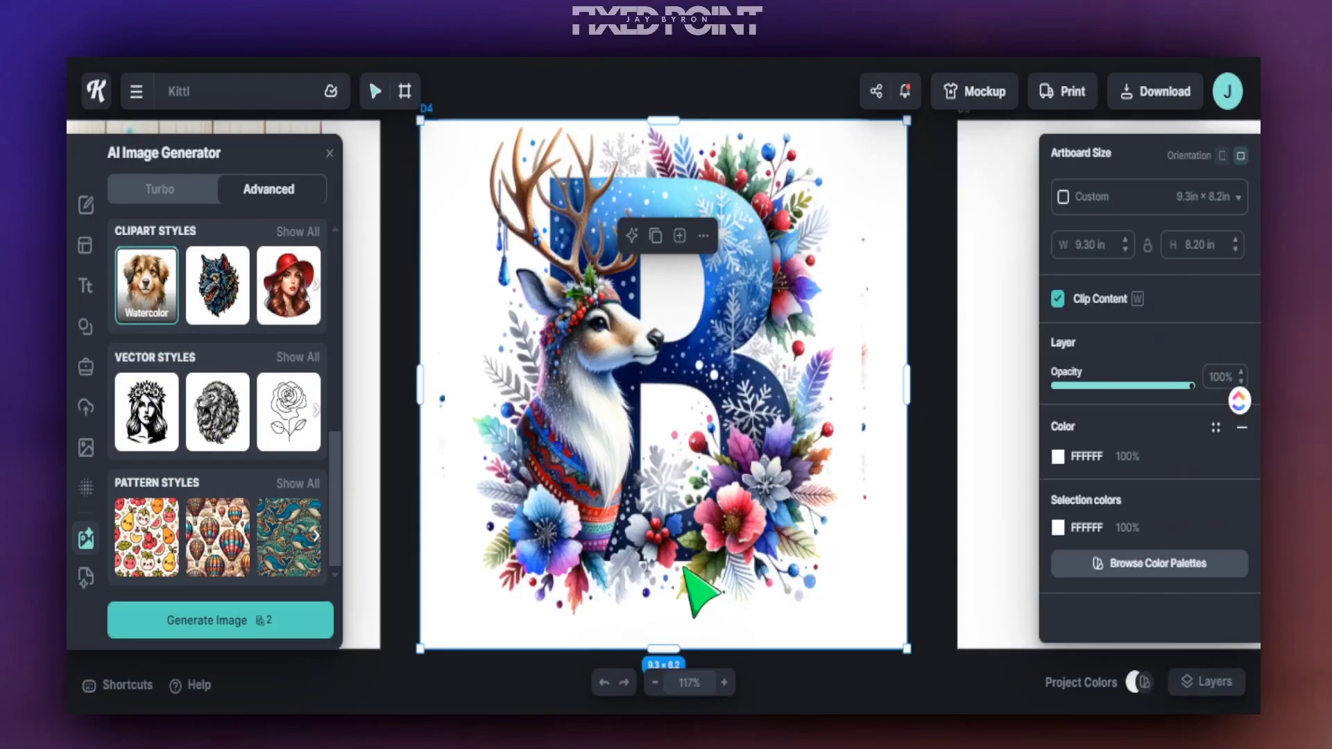
pyautogui.click(860, 530)
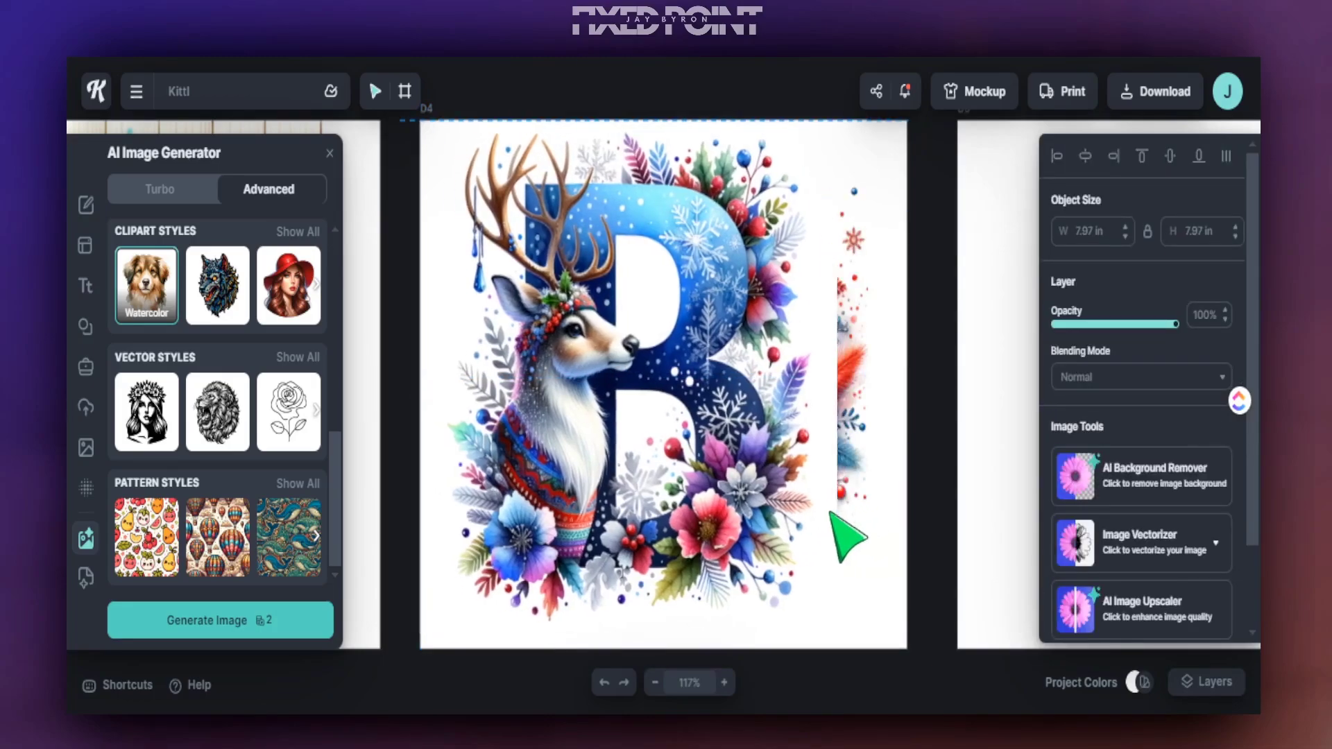
pyautogui.moveTo(844, 614)
pyautogui.mouseDown()
pyautogui.moveTo(871, 669)
pyautogui.moveTo(832, 565)
pyautogui.moveTo(850, 577)
pyautogui.moveTo(845, 592)
pyautogui.mouseUp()
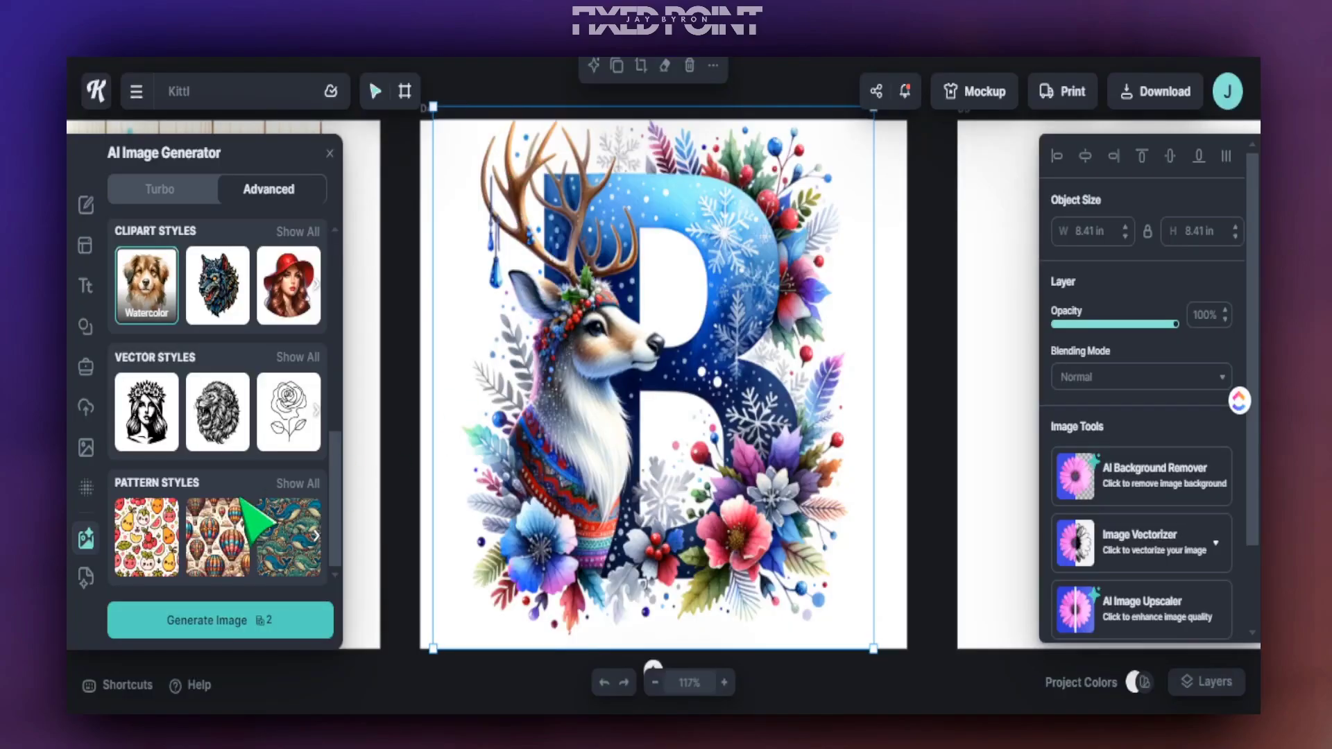
pyautogui.scroll(6, 241, 501)
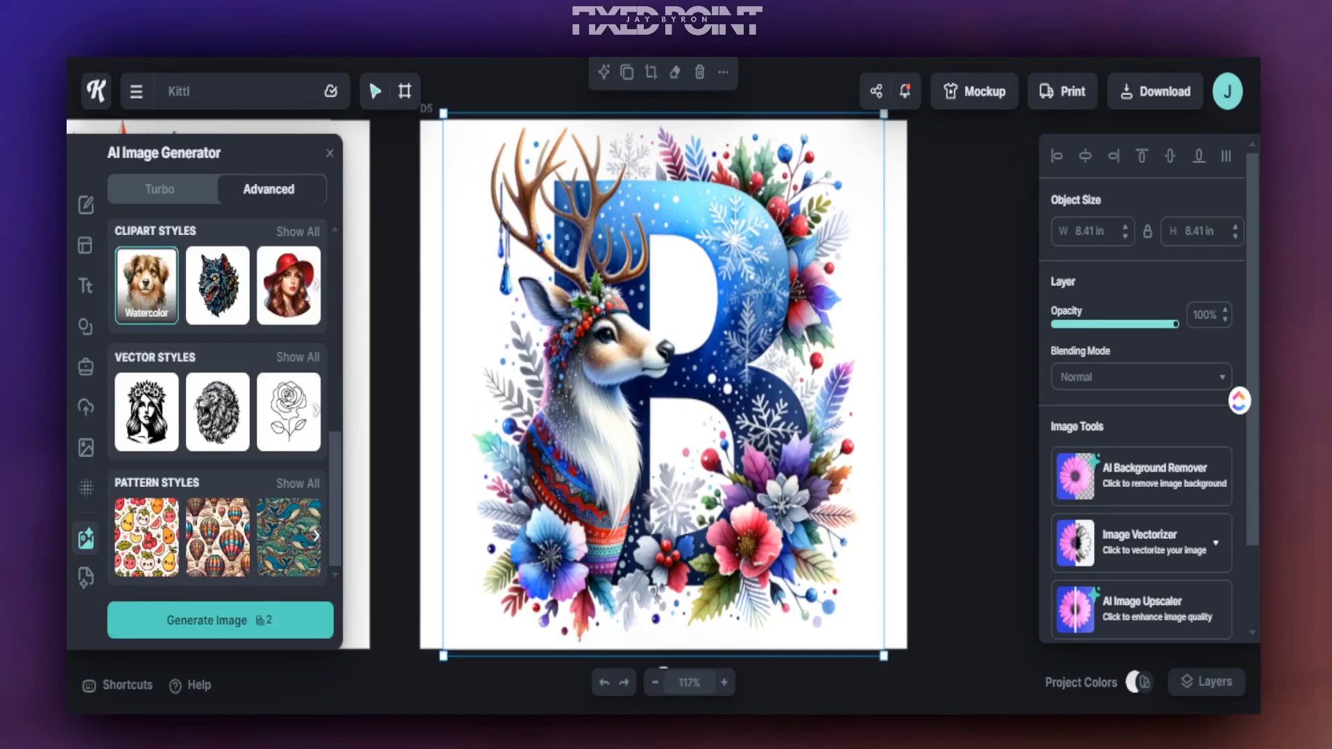
# - Fit all artboards in view, close the AI Image Generator, and review the highland cow on D1 and the snowman on D2
pyautogui.click(689, 683)
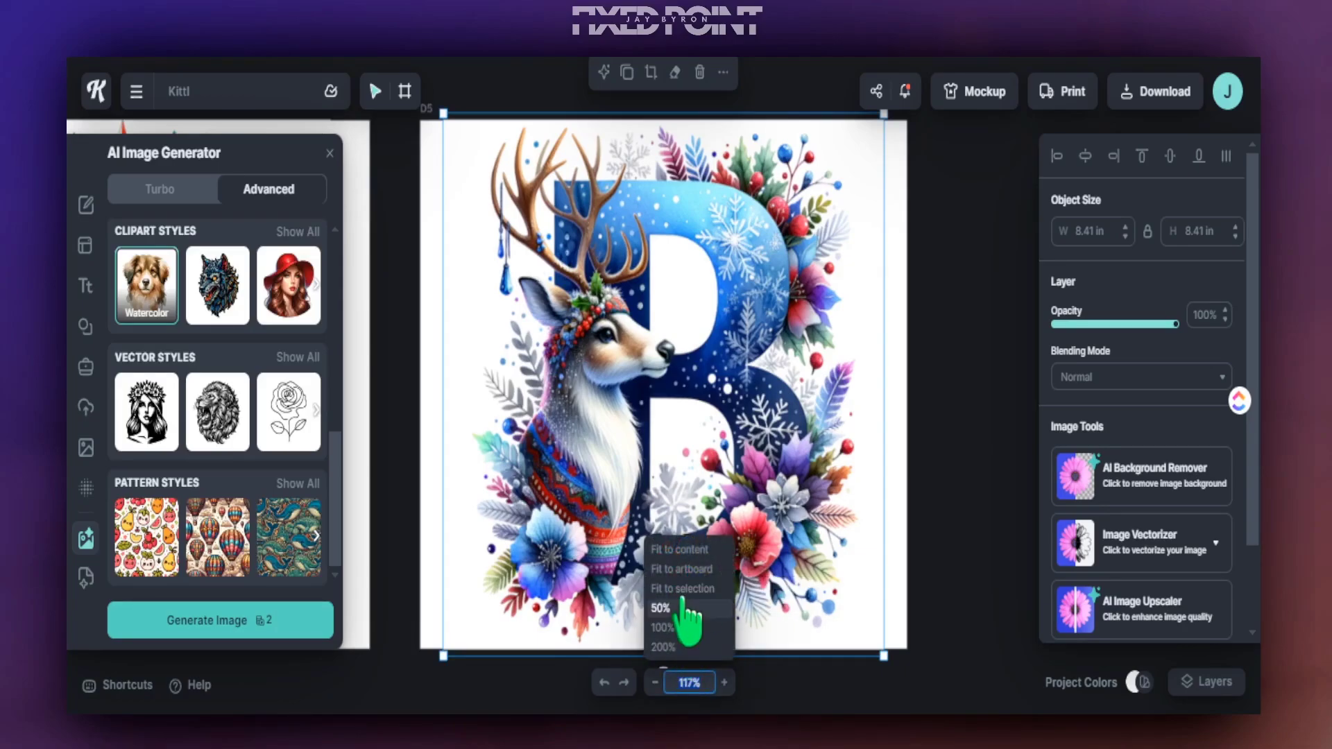
pyautogui.click(681, 549)
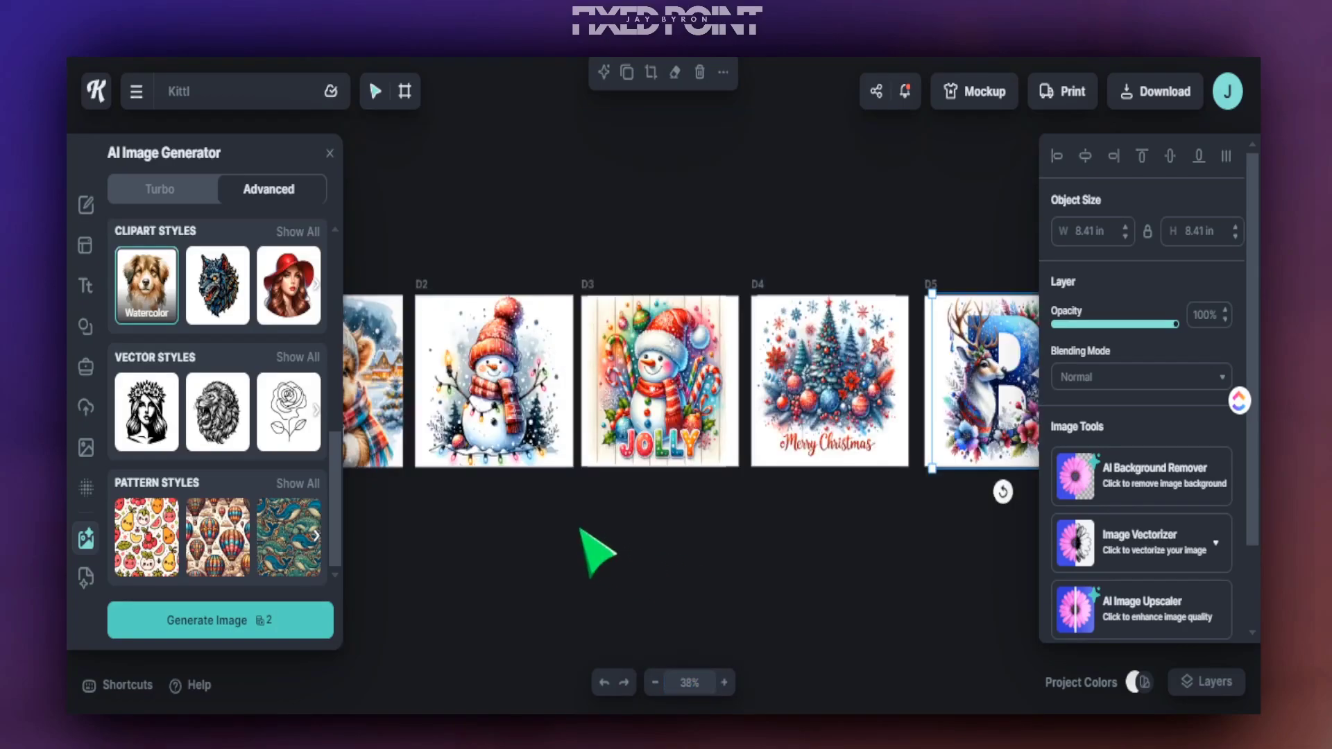
pyautogui.click(332, 154)
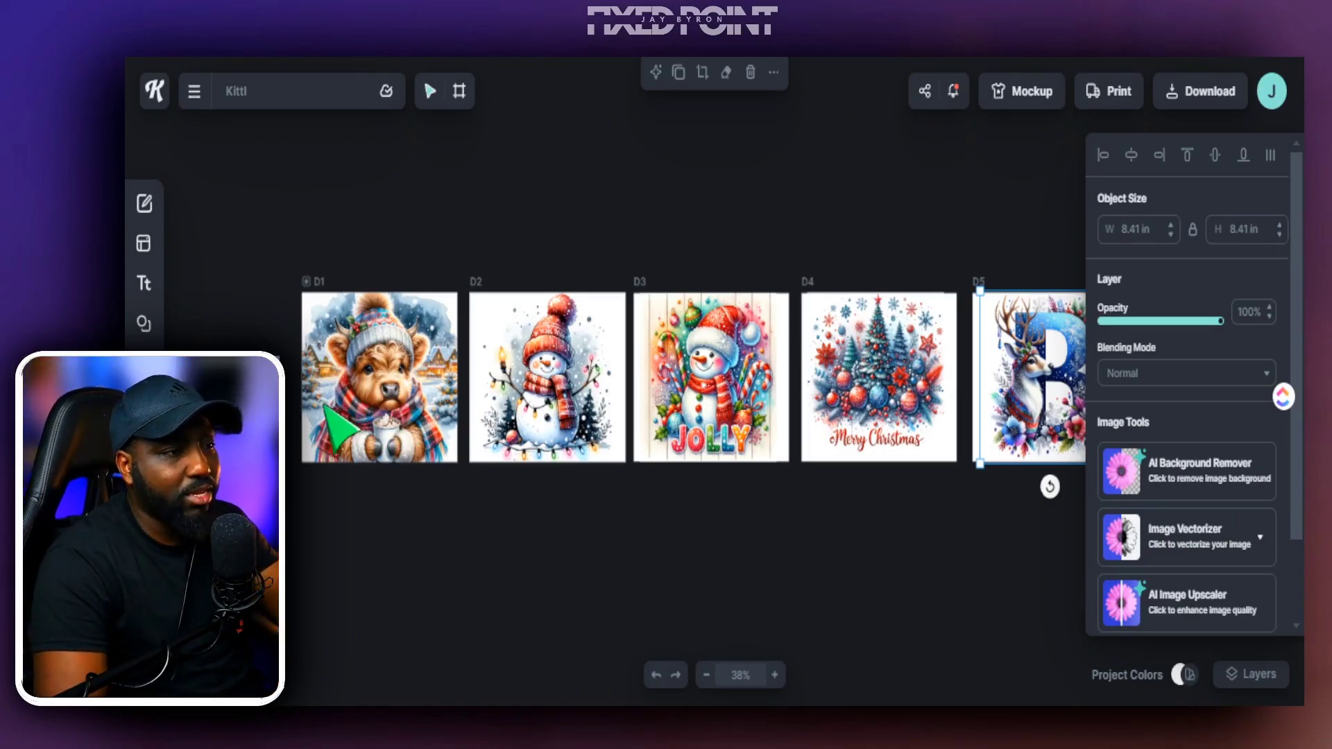
pyautogui.click(333, 431)
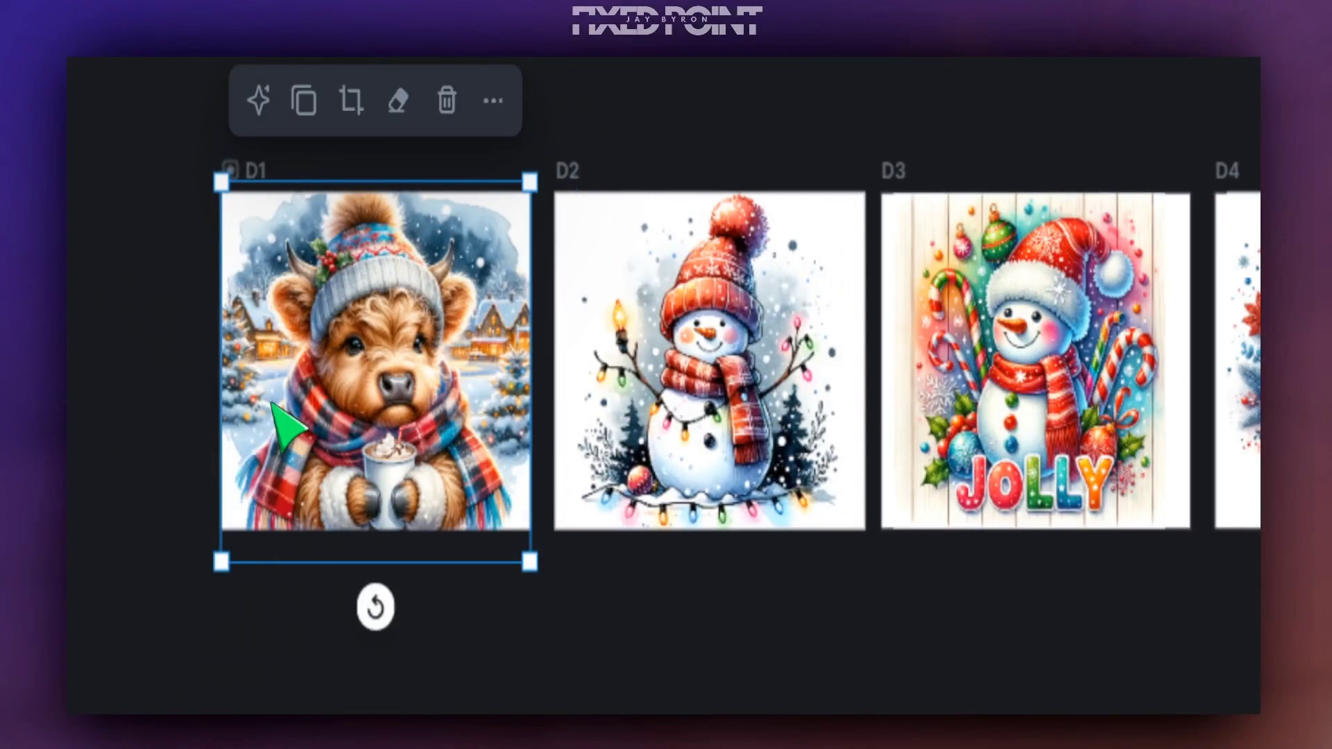
pyautogui.scroll(-5, 272, 404)
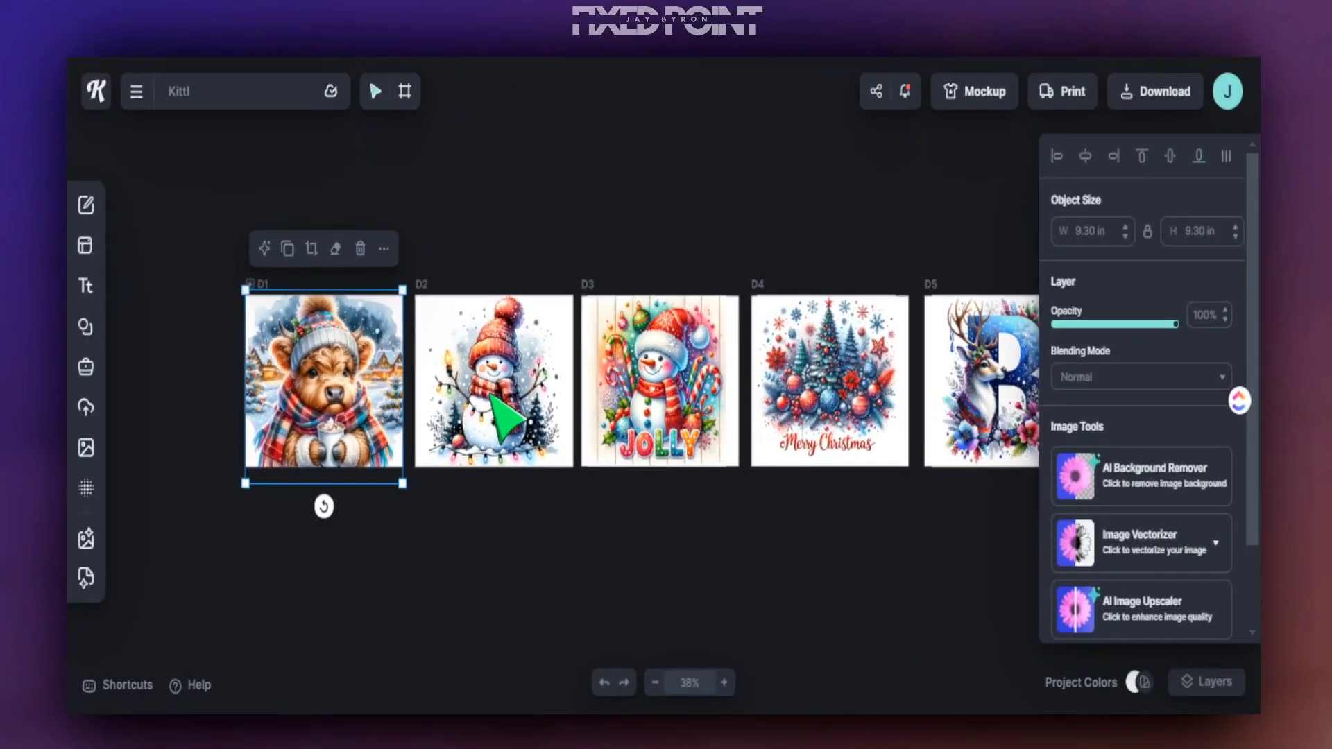
pyautogui.click(491, 395)
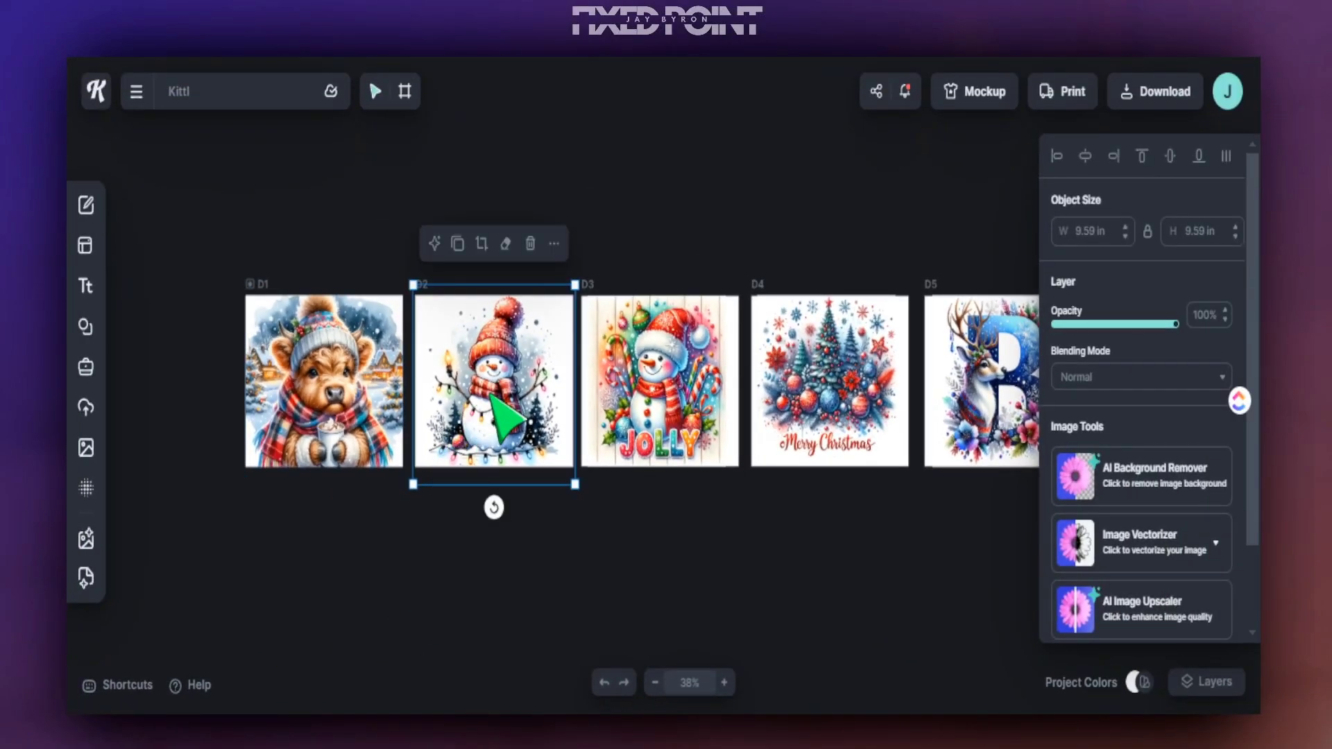